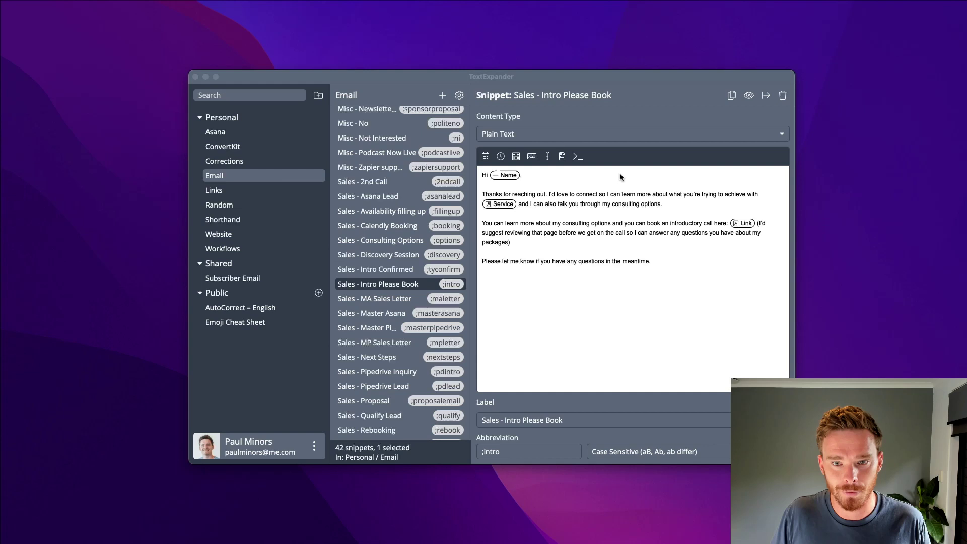
# Step: Highlight the existing snippet's body text and its ;intro abbreviation in TextExpander
pyautogui.click(633, 133)
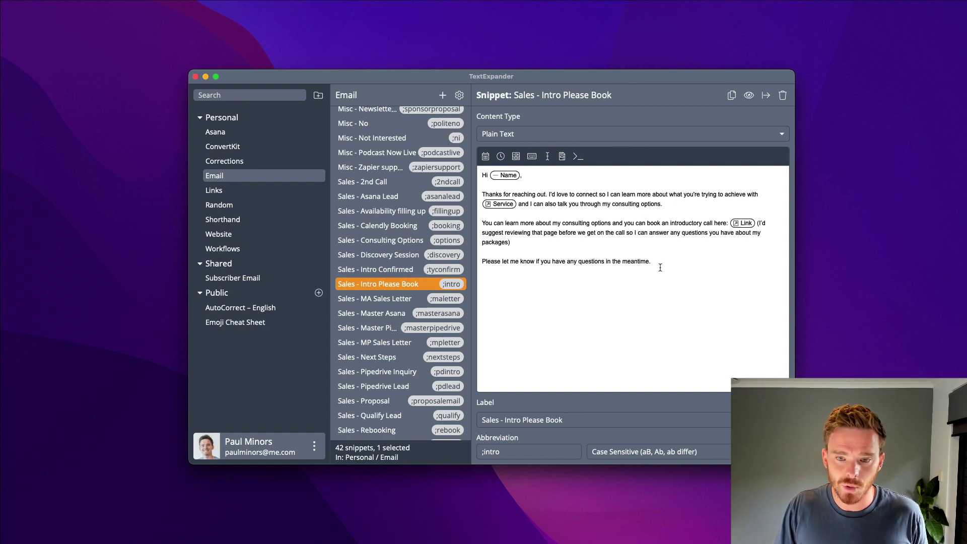
pyautogui.moveTo(656, 264); pyautogui.dragTo(469, 165)
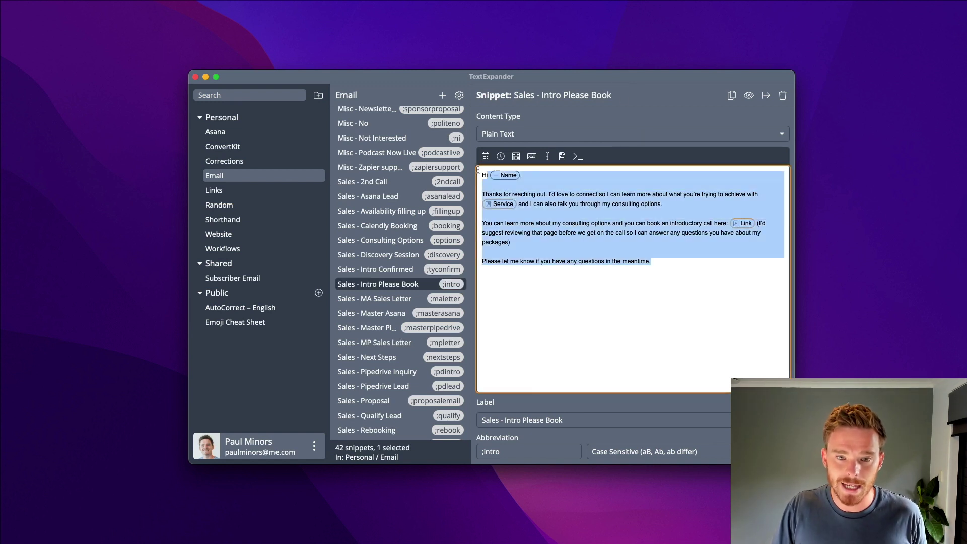
pyautogui.click(635, 332)
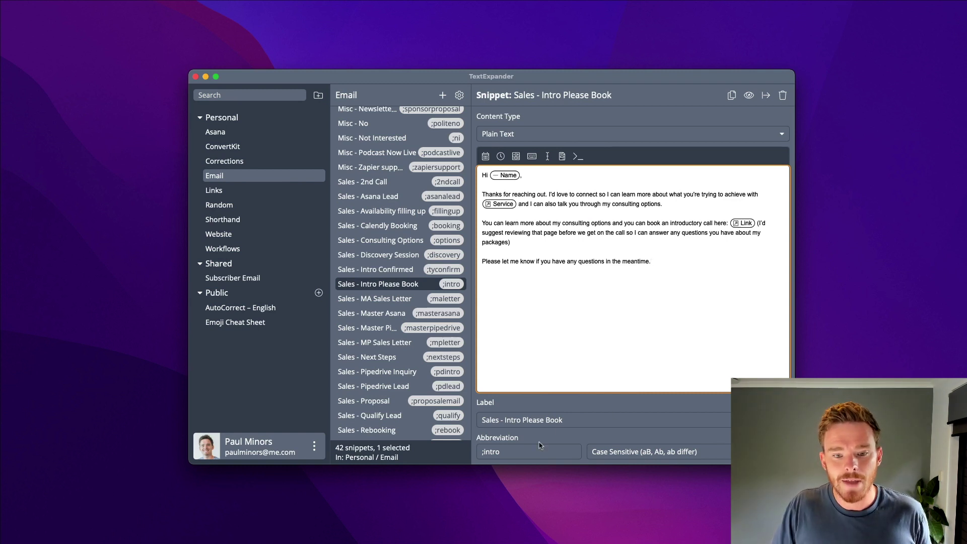
pyautogui.moveTo(529, 449); pyautogui.dragTo(482, 450)
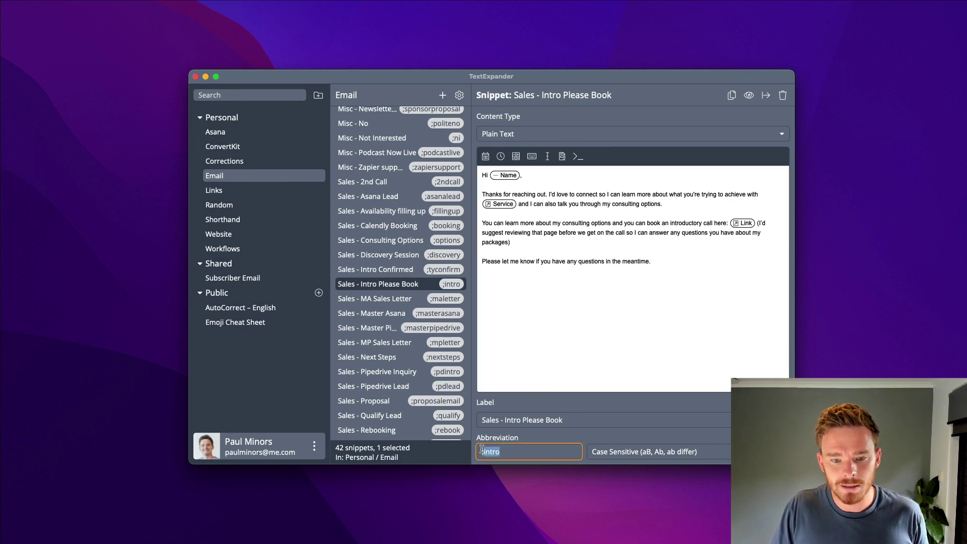
pyautogui.click(524, 449)
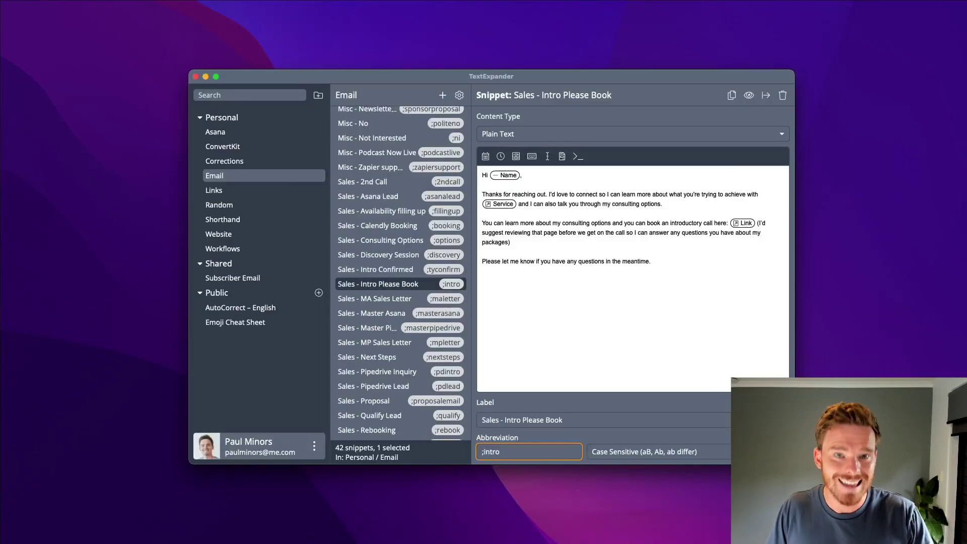
# Step: Look at the TextExpander Monthly Report email, close it, and switch to the textexpander.com website
pyautogui.press('super+Tab')
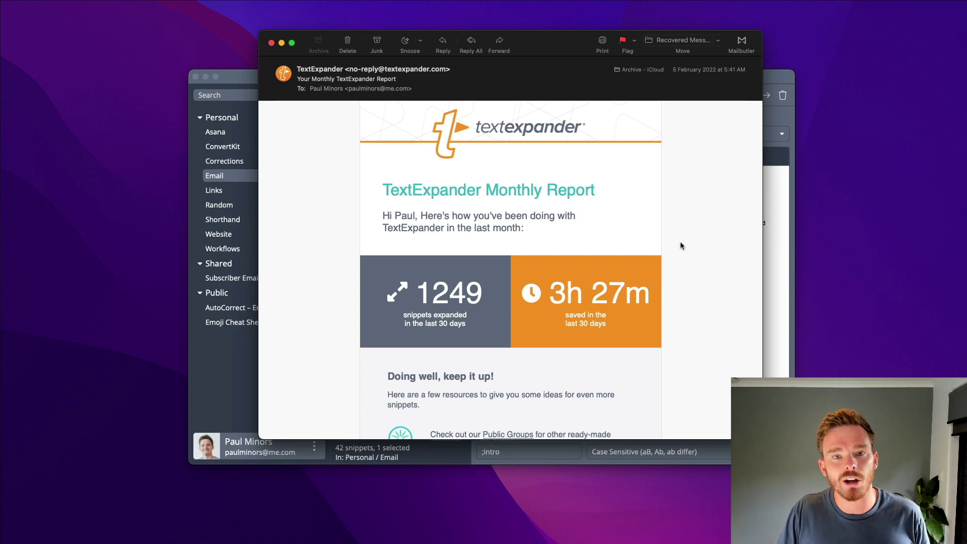
pyautogui.press('super+w')
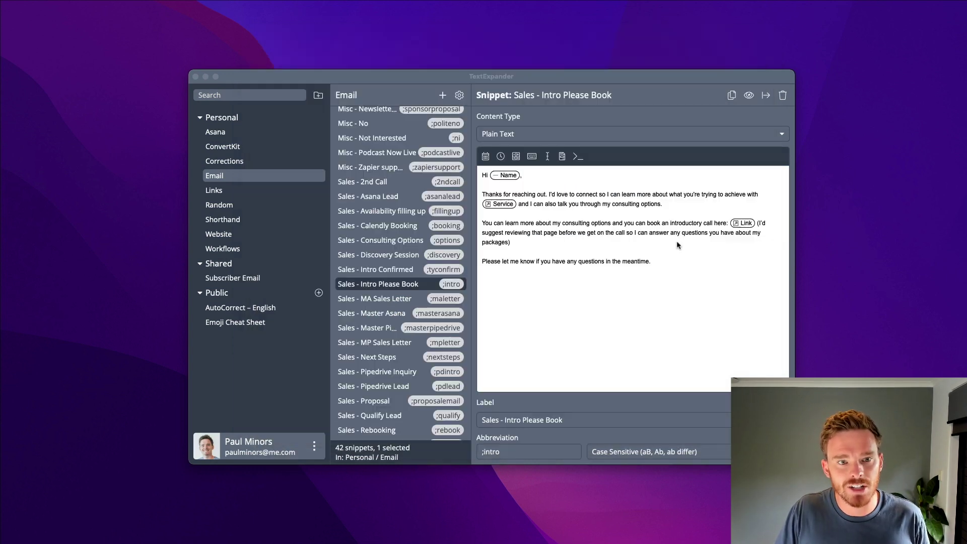
pyautogui.press('super+Tab')
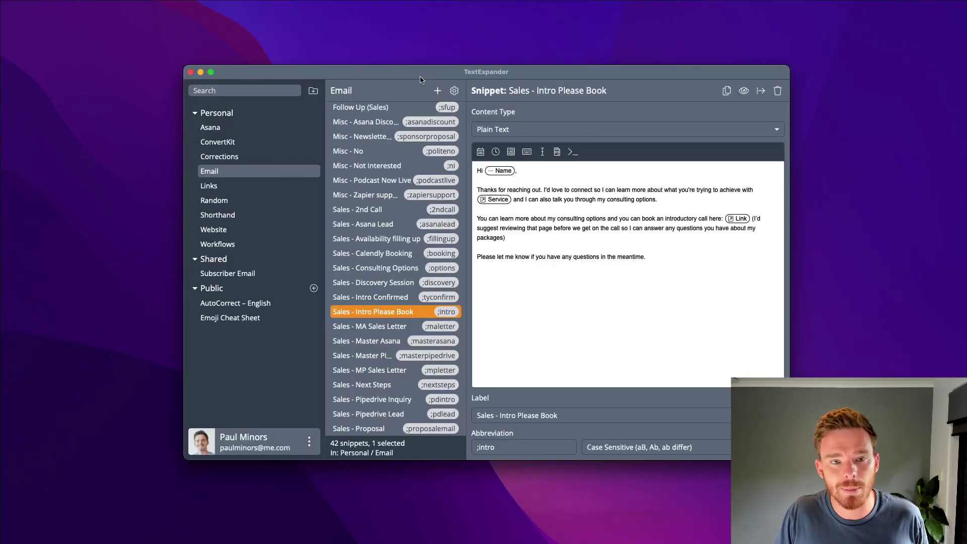
# Step: Browse the Personal heading and the Asana, ConvertKit and Email snippet groups
pyautogui.moveTo(414, 76); pyautogui.dragTo(410, 73)
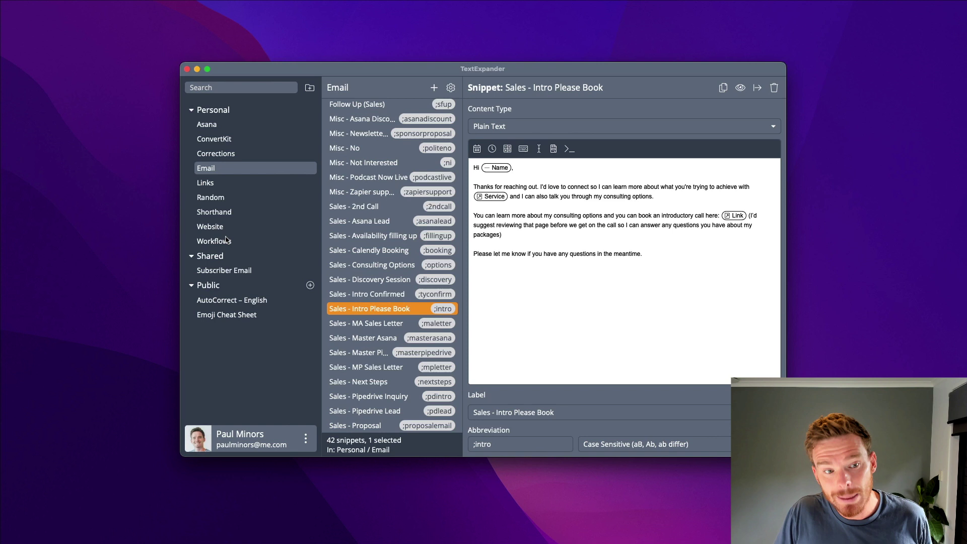
pyautogui.click(202, 114)
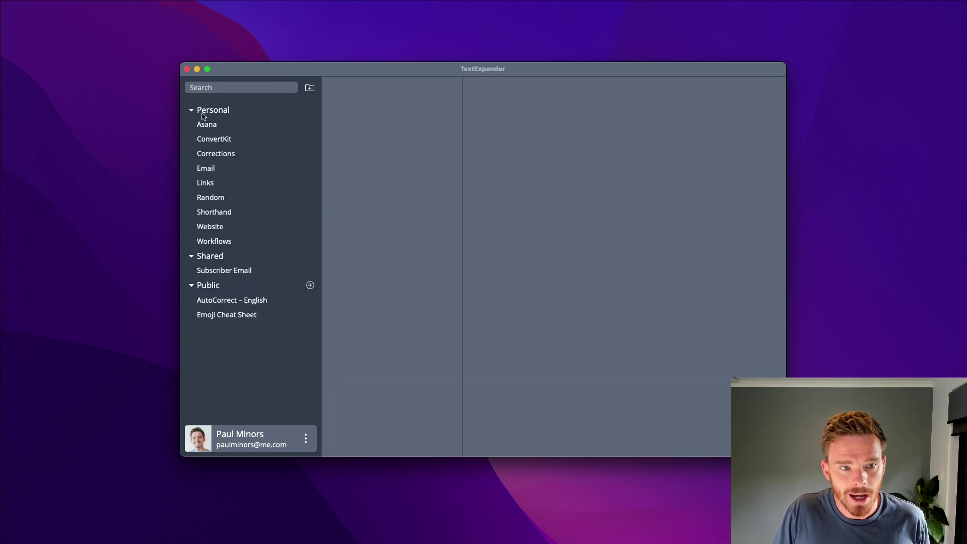
pyautogui.click(219, 129)
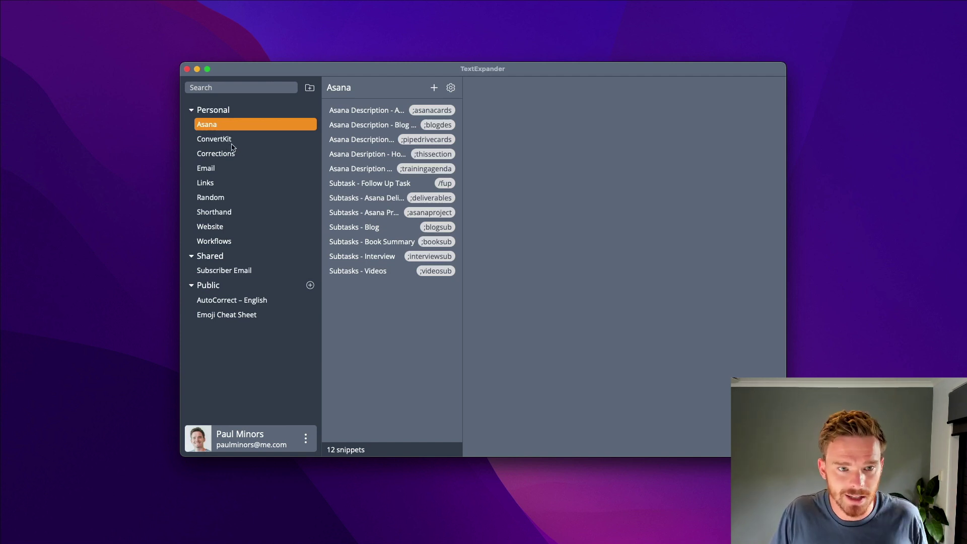
pyautogui.click(231, 143)
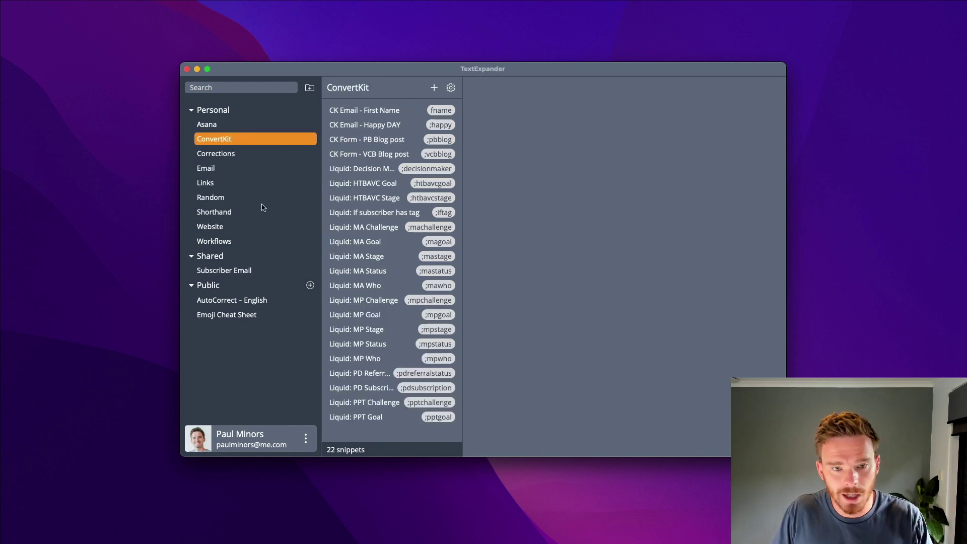
pyautogui.click(219, 168)
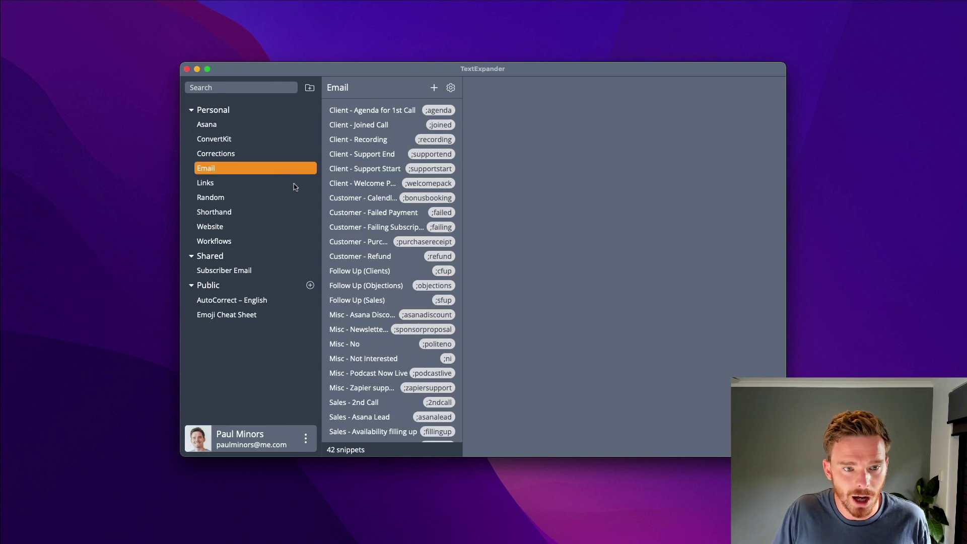
pyautogui.scroll(-10, 378, 303)
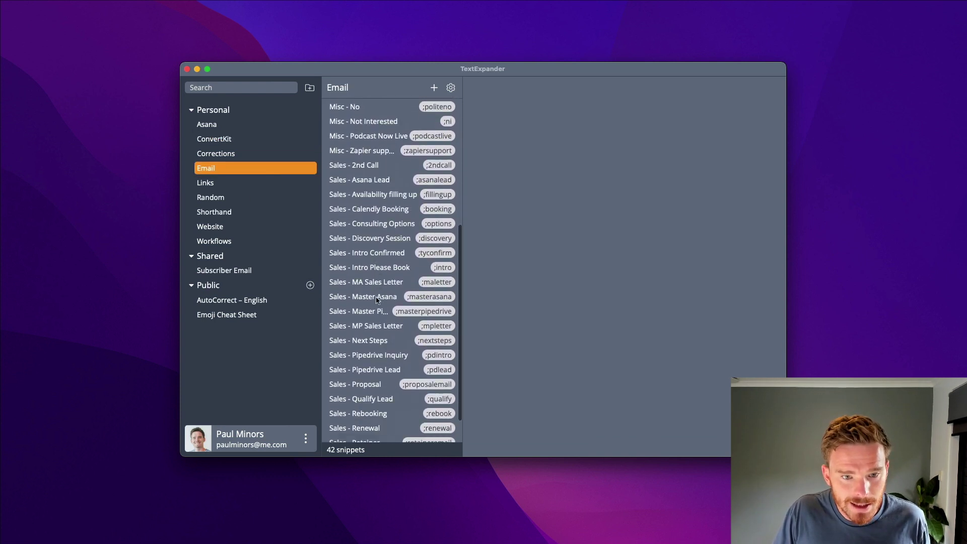
# Step: Browse the Links, Shorthand, Website and Workflows groups, ending on Workflows' 10 snippets
pyautogui.click(217, 184)
pyautogui.scroll(-4, 378, 242)
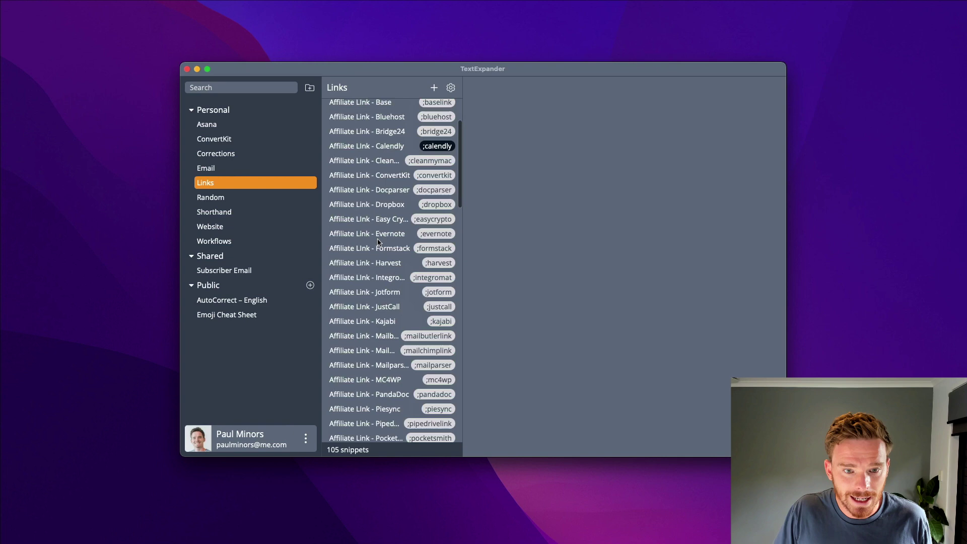
pyautogui.scroll(-20, 376, 245)
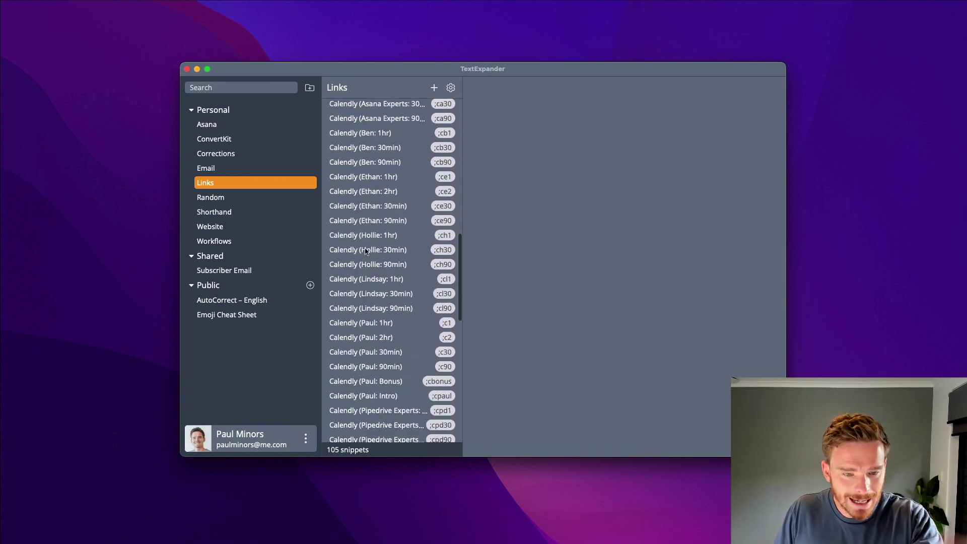
pyautogui.scroll(-15, 359, 252)
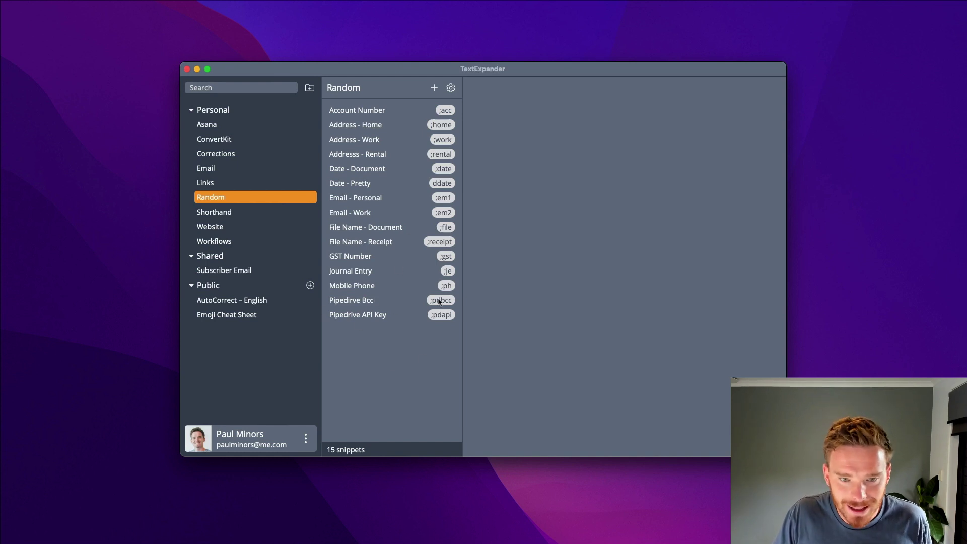
pyautogui.click(240, 216)
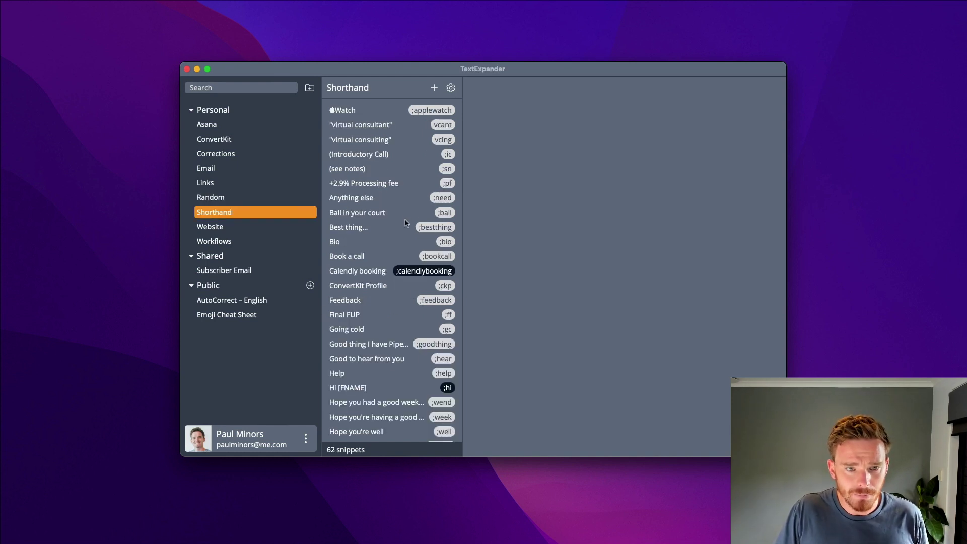
pyautogui.scroll(-5, 378, 211)
pyautogui.scroll(4, 373, 210)
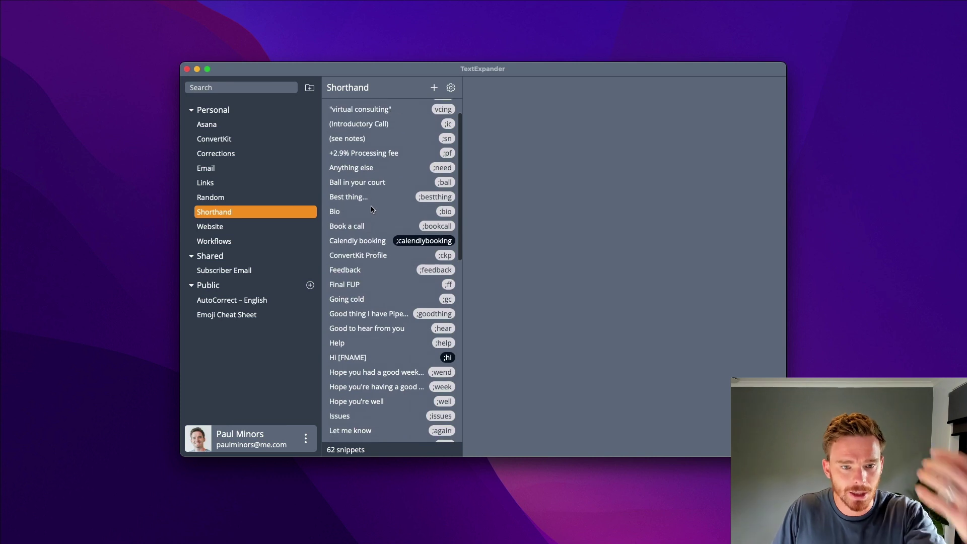
pyautogui.scroll(-4, 368, 210)
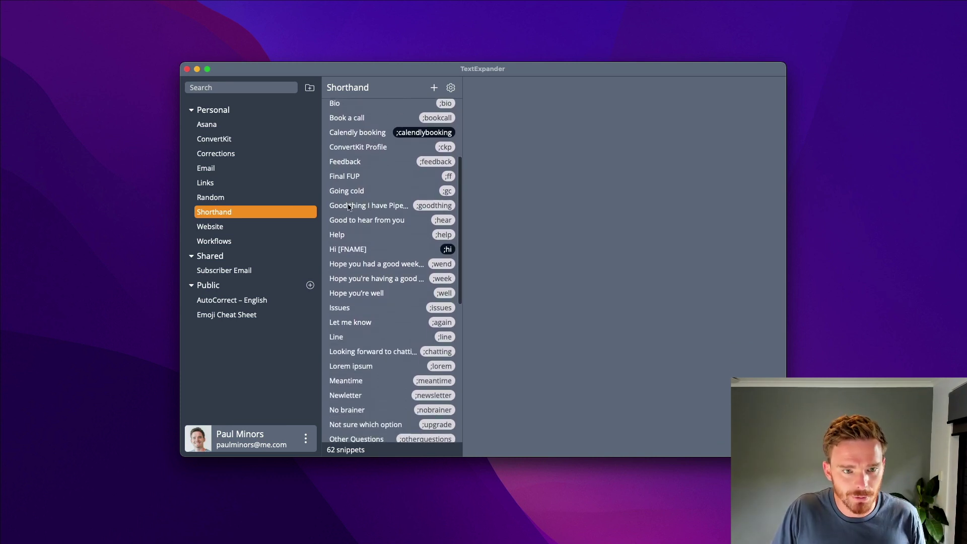
pyautogui.click(218, 227)
pyautogui.scroll(-1, 398, 259)
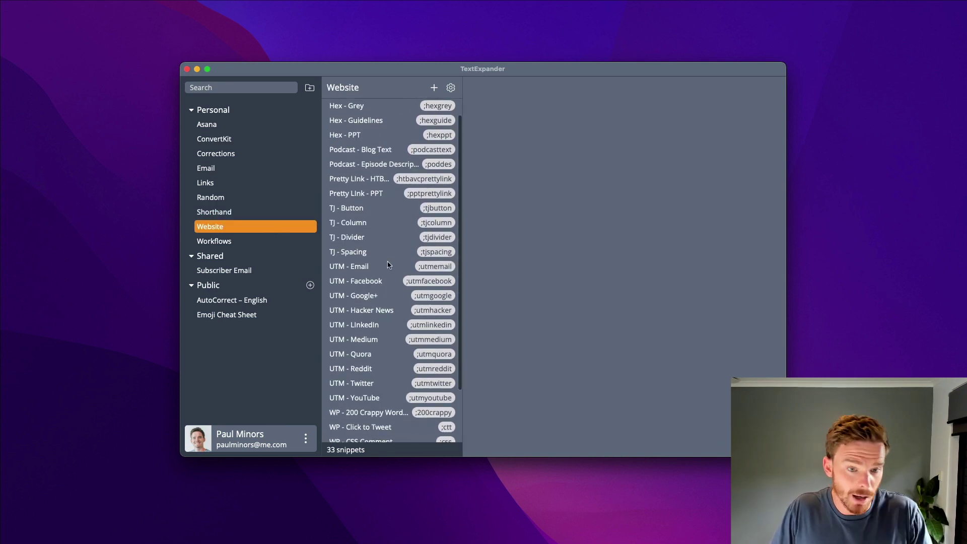
pyautogui.scroll(-2, 400, 260)
pyautogui.scroll(3, 397, 261)
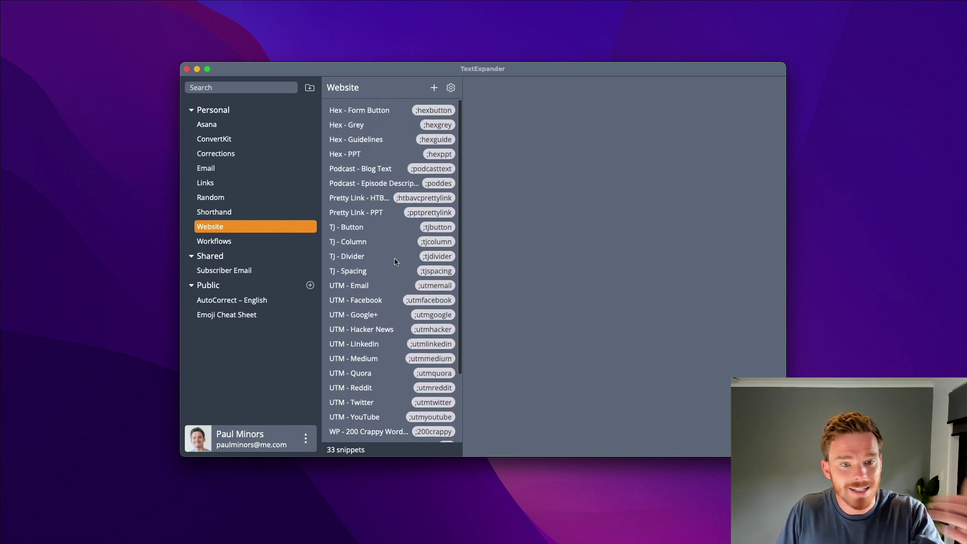
pyautogui.scroll(-3, 396, 260)
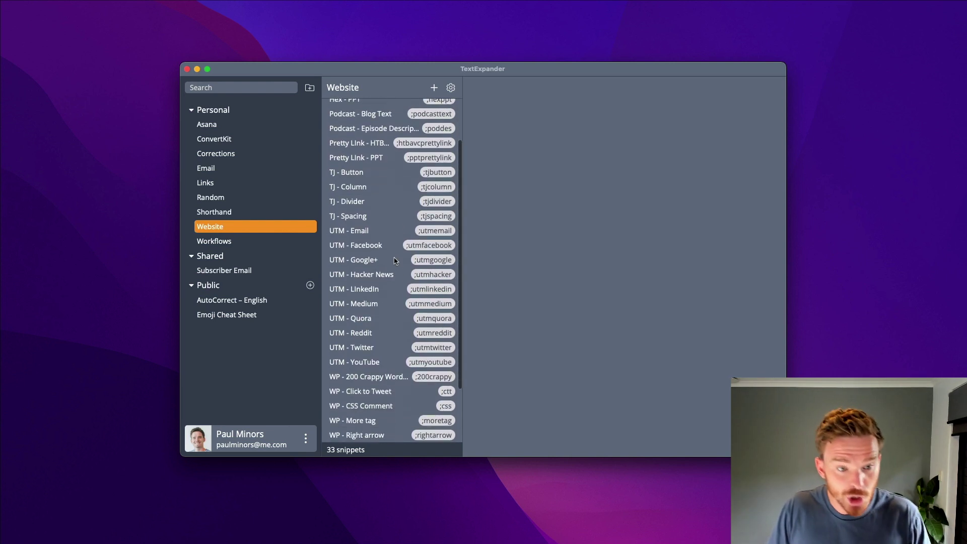
pyautogui.click(236, 241)
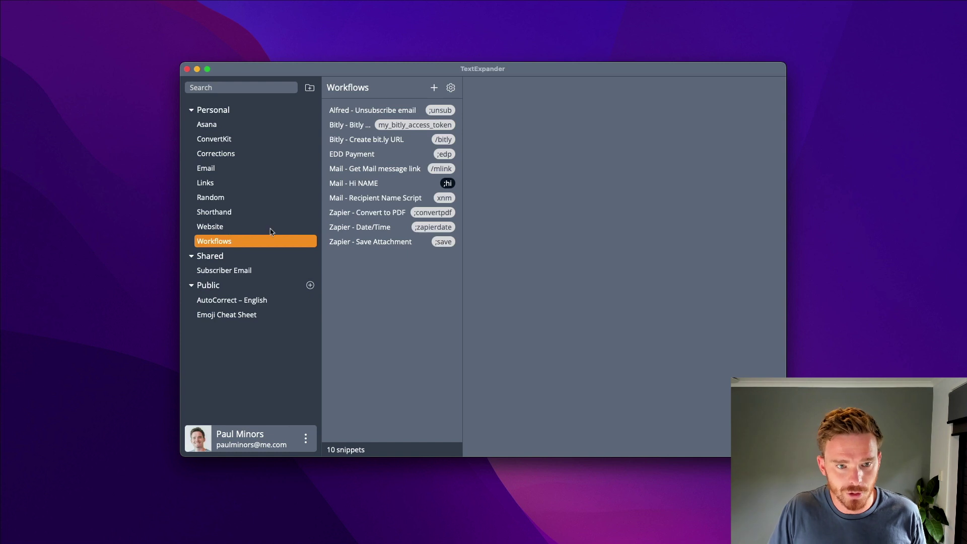
# Step: Create a new snippet group named 'Email Marketing'
pyautogui.click(310, 87)
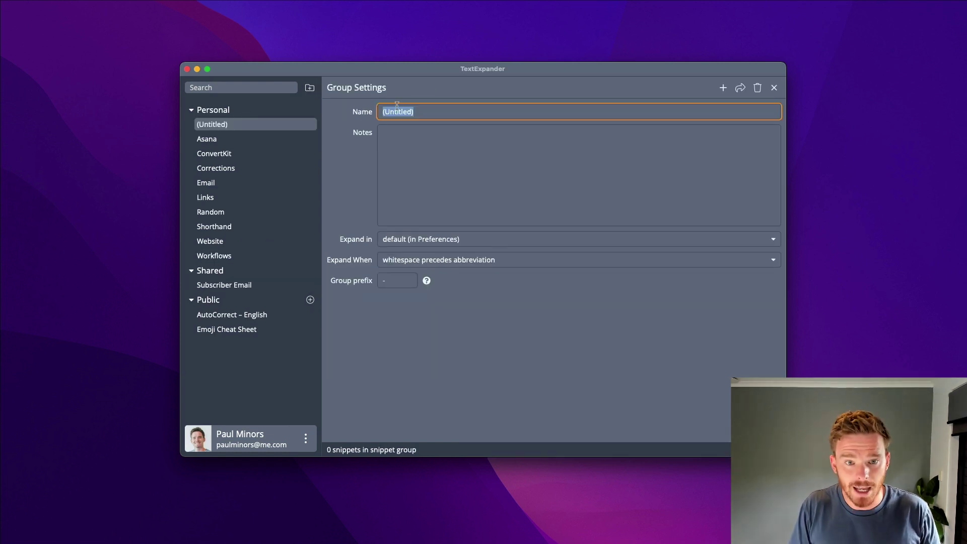
pyautogui.write('Email Marketing')
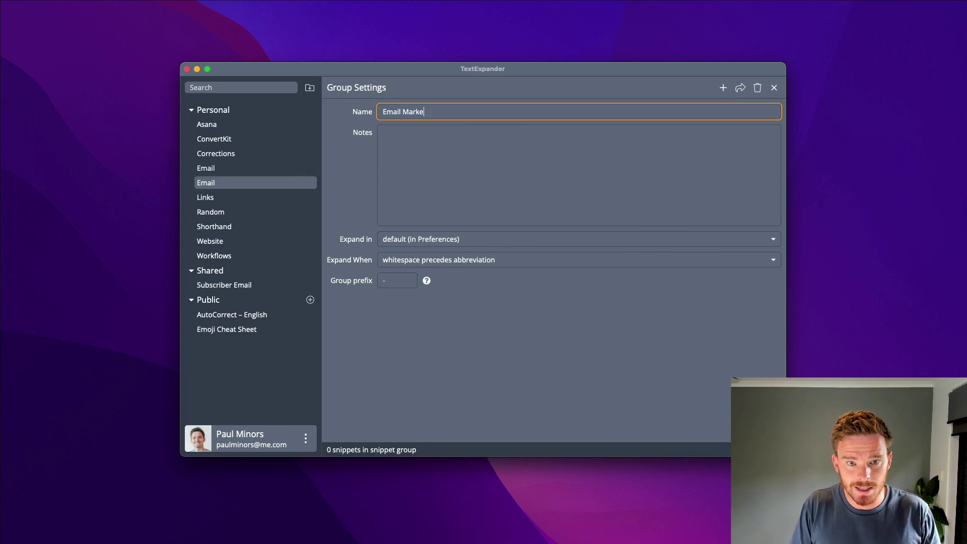
pyautogui.click(254, 171)
# Step: Delete the Email Marketing group and confirm the deletion
pyautogui.click(247, 186)
pyautogui.rightClick(247, 185)
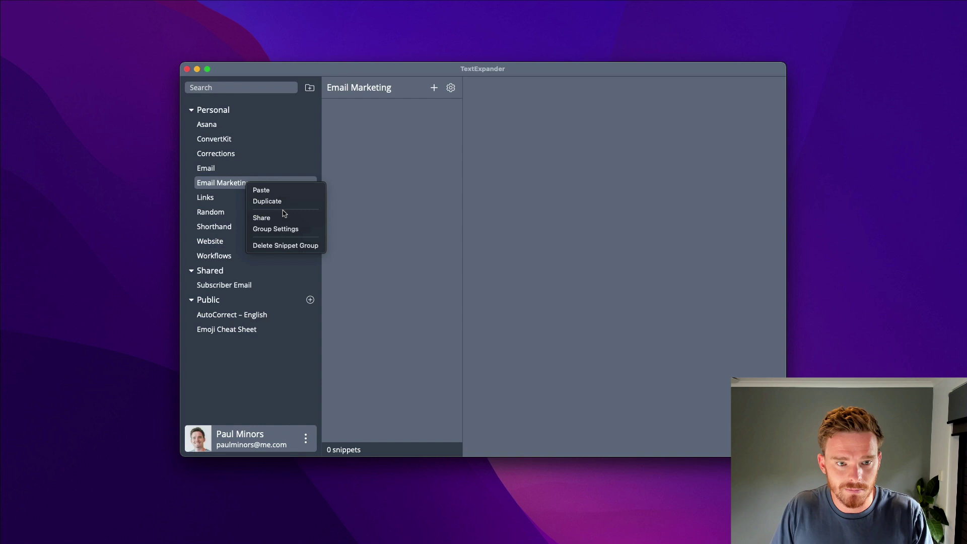
pyautogui.click(280, 247)
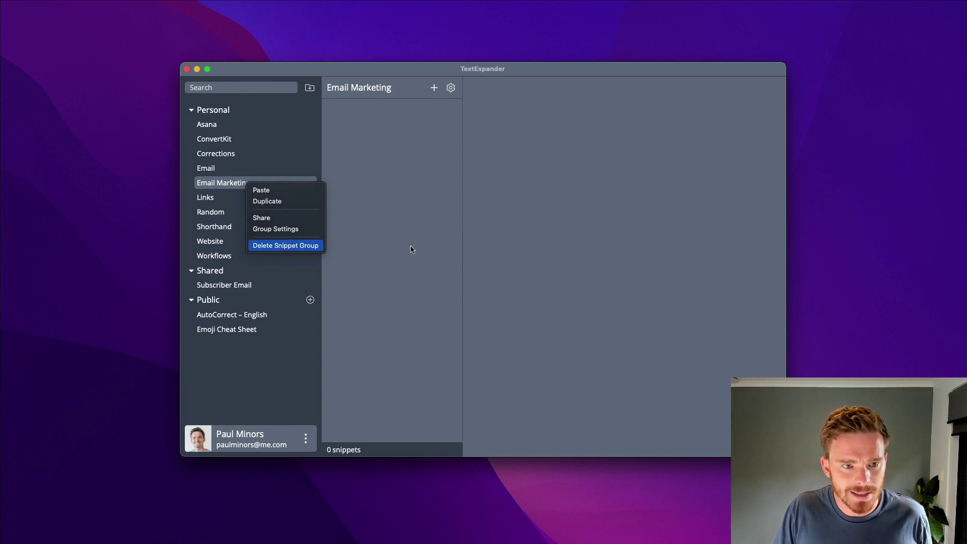
pyautogui.click(479, 311)
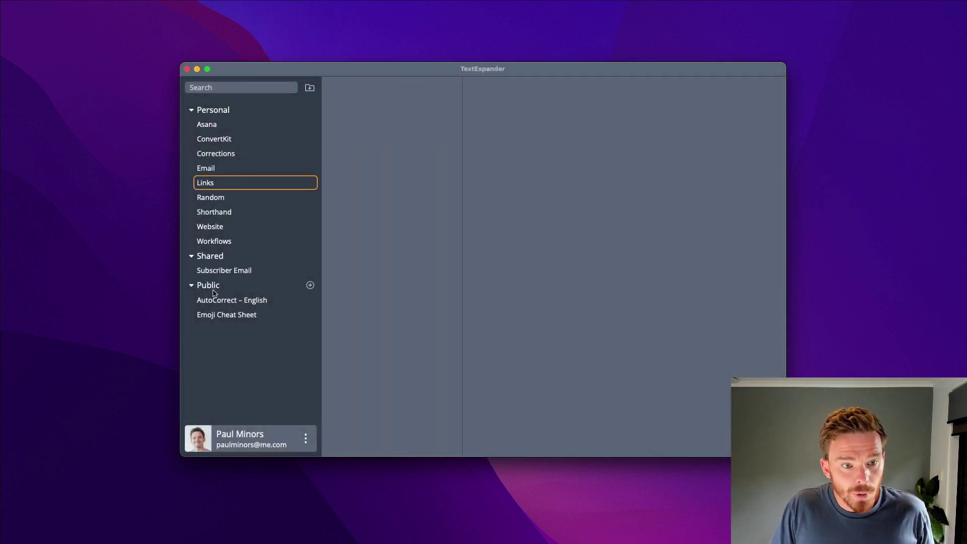
# Step: Show the Subscriber Email group's 49 snippets and open the Confidence (;confidence) snippet
pyautogui.click(218, 272)
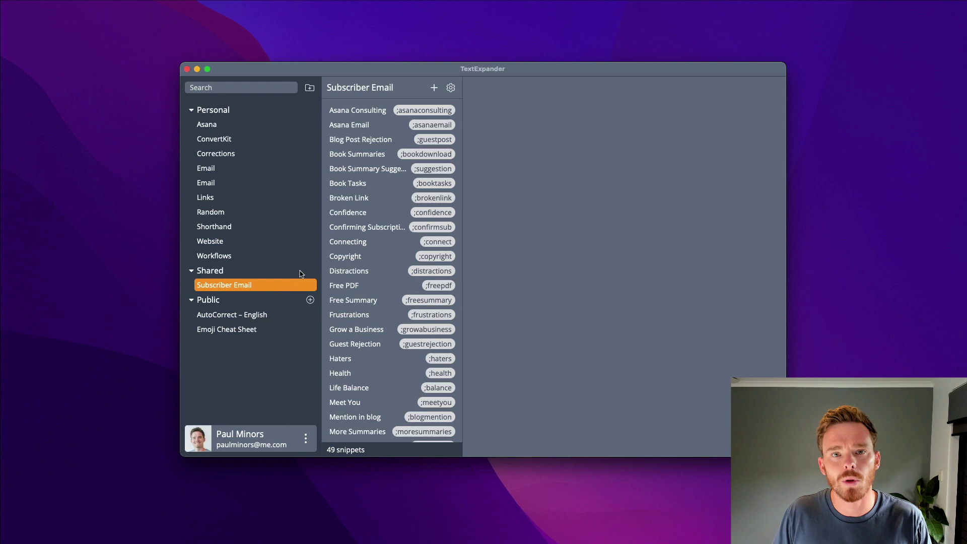
pyautogui.click(359, 214)
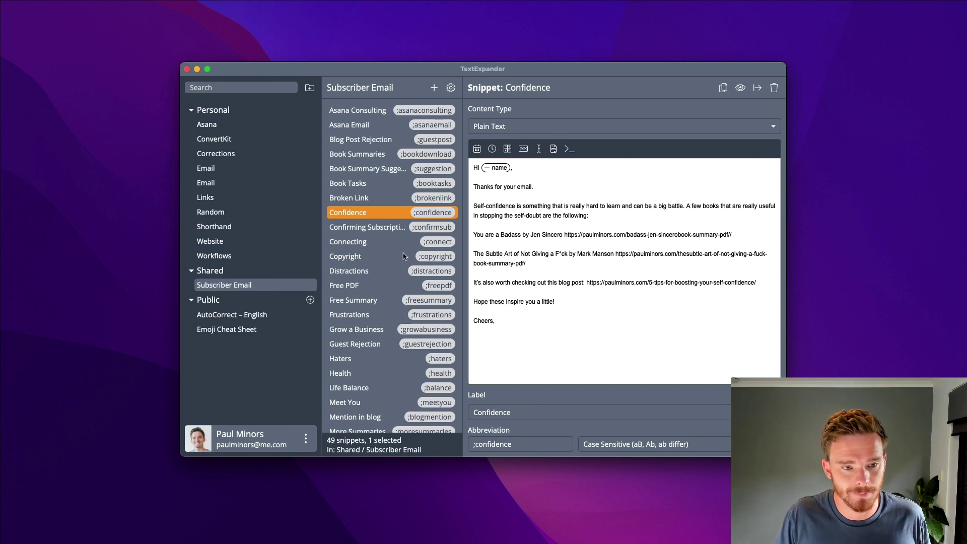
# Step: View the 'and the' snippet in AutoCorrect – English, then :alarm_clock: in Emoji Cheat Sheet
pyautogui.click(227, 315)
pyautogui.click(432, 242)
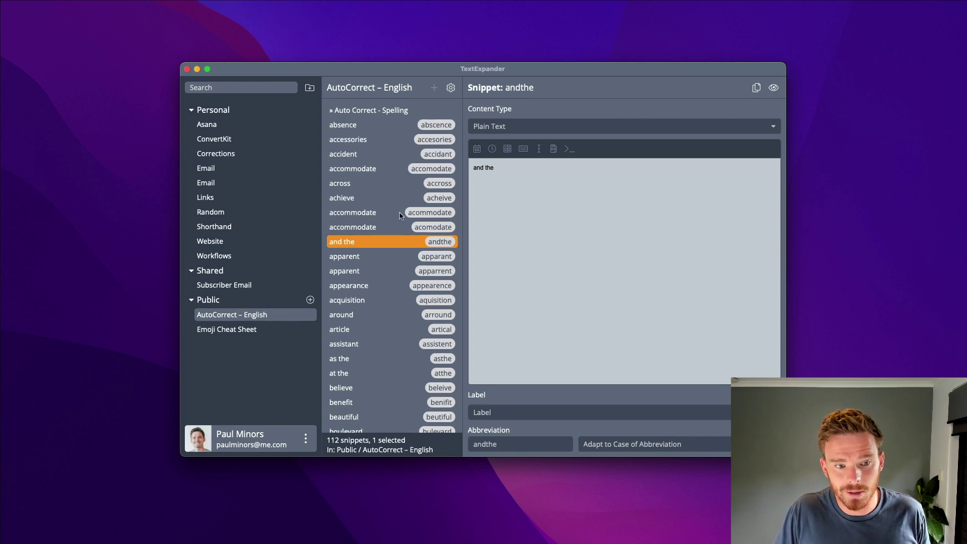
pyautogui.moveTo(551, 73); pyautogui.dragTo(547, 69)
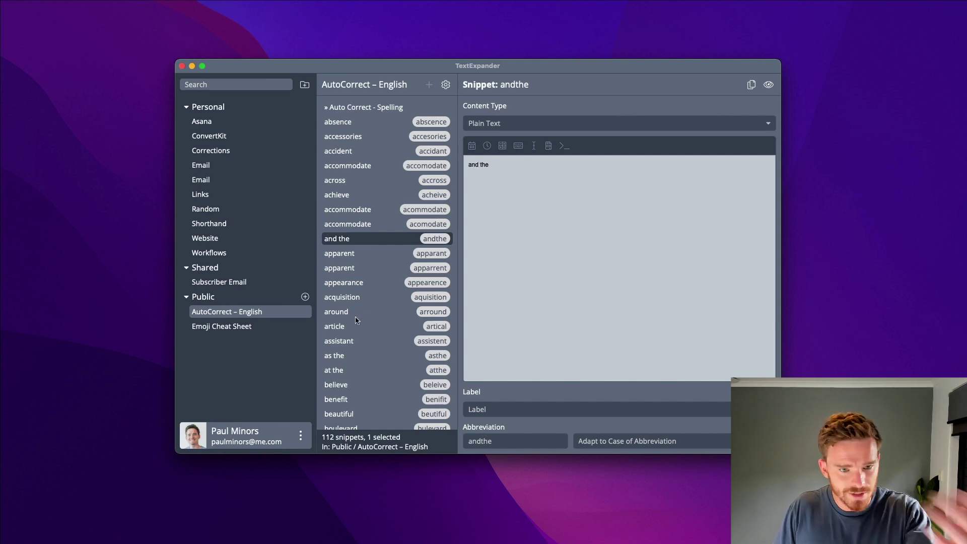
pyautogui.click(220, 328)
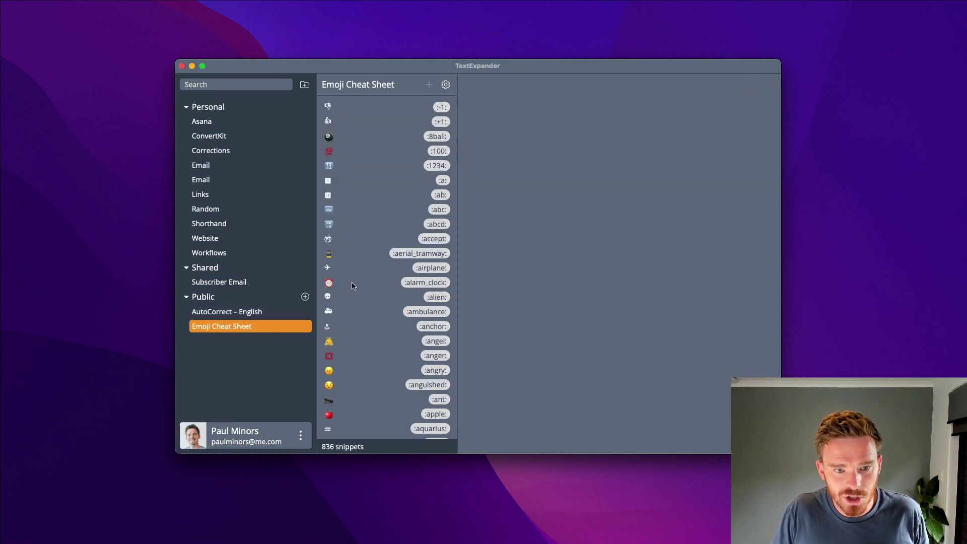
pyautogui.click(352, 283)
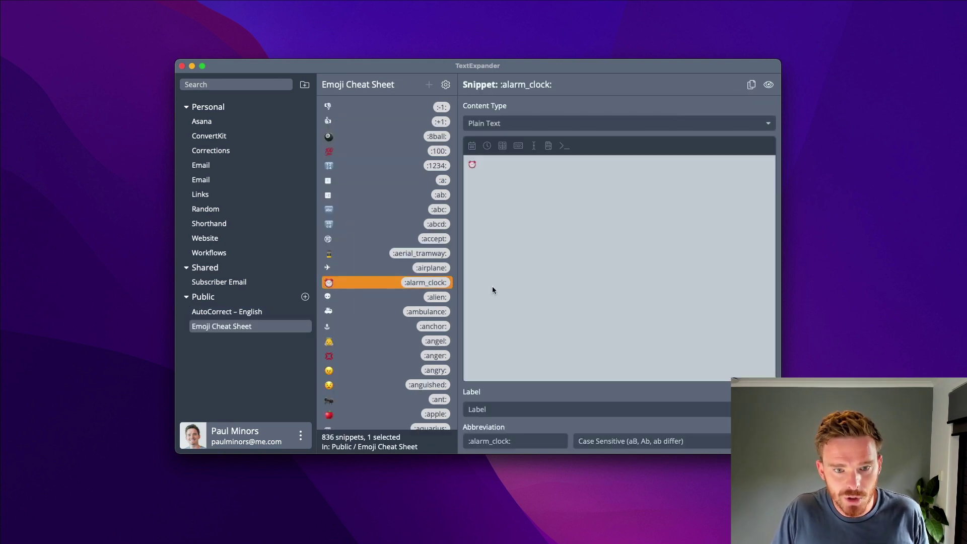
pyautogui.click(304, 297)
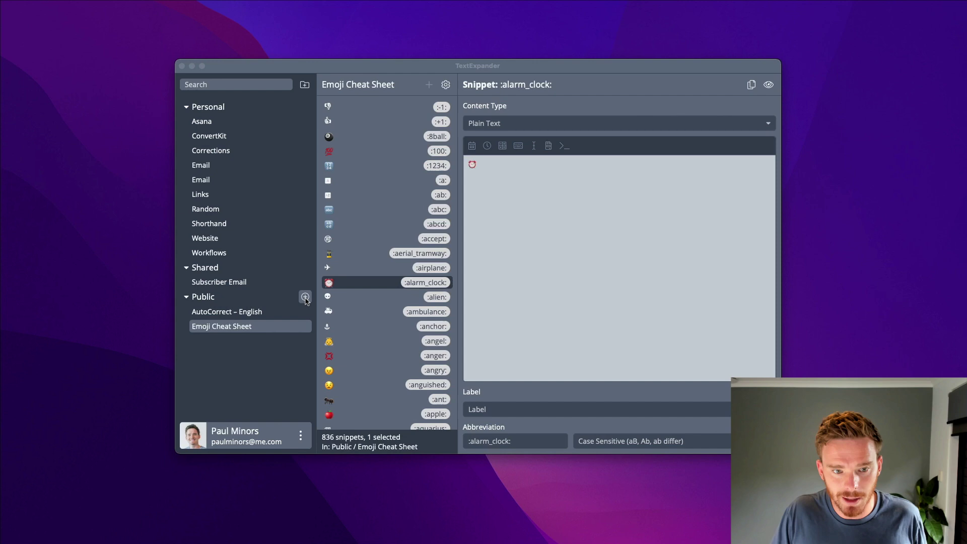
pyautogui.scroll(-10, 510, 314)
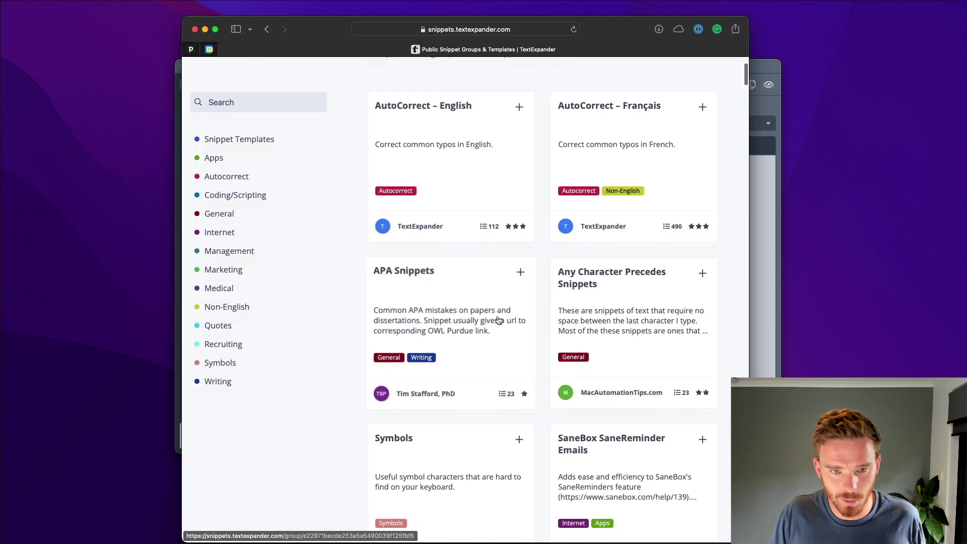
pyautogui.scroll(-15, 496, 320)
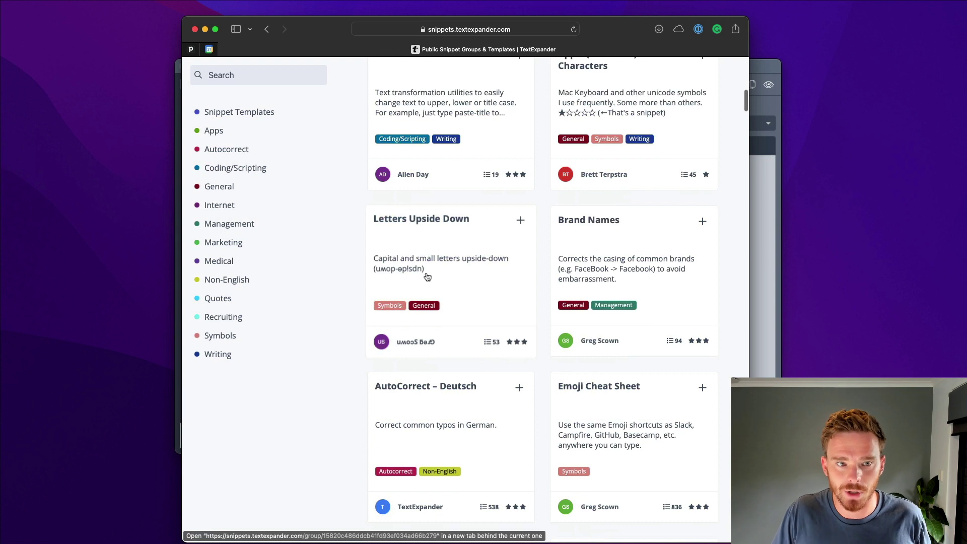
pyautogui.press('super+h')
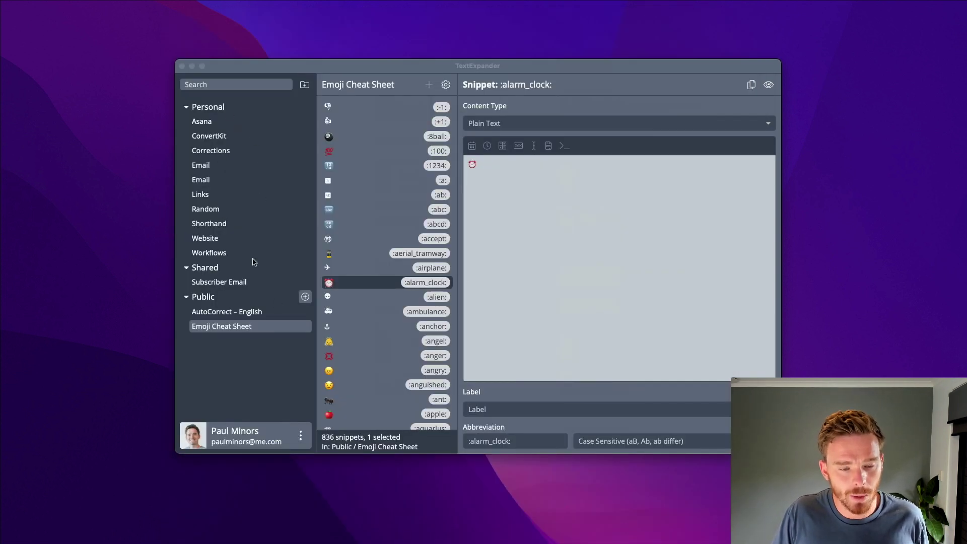
# Step: Add a new snippet to the Email group and type 'Hi' as its text
pyautogui.click(222, 181)
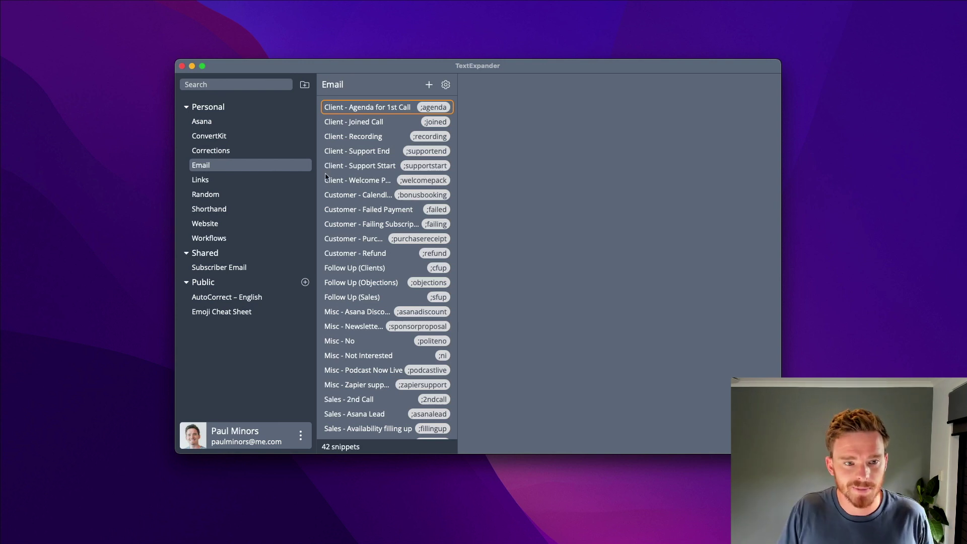
pyautogui.click(280, 170)
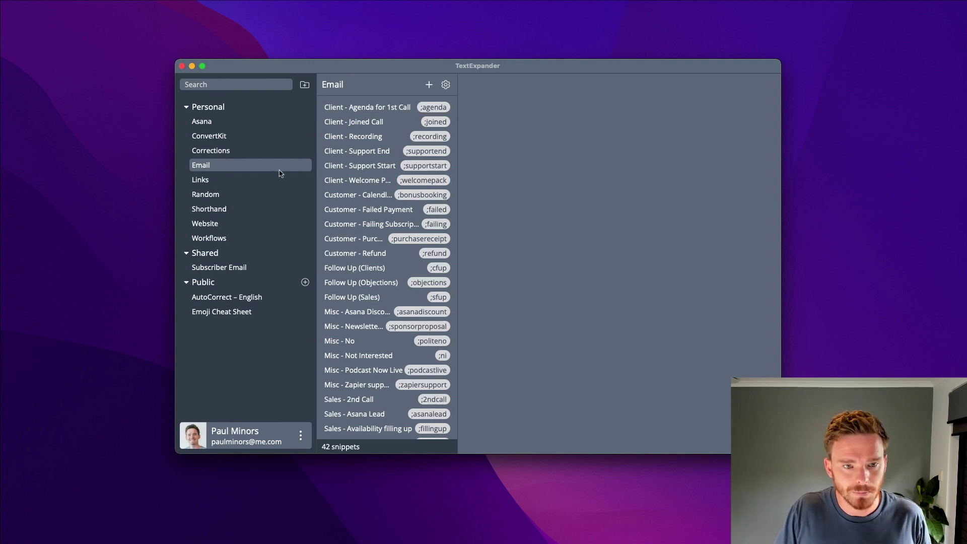
pyautogui.click(429, 84)
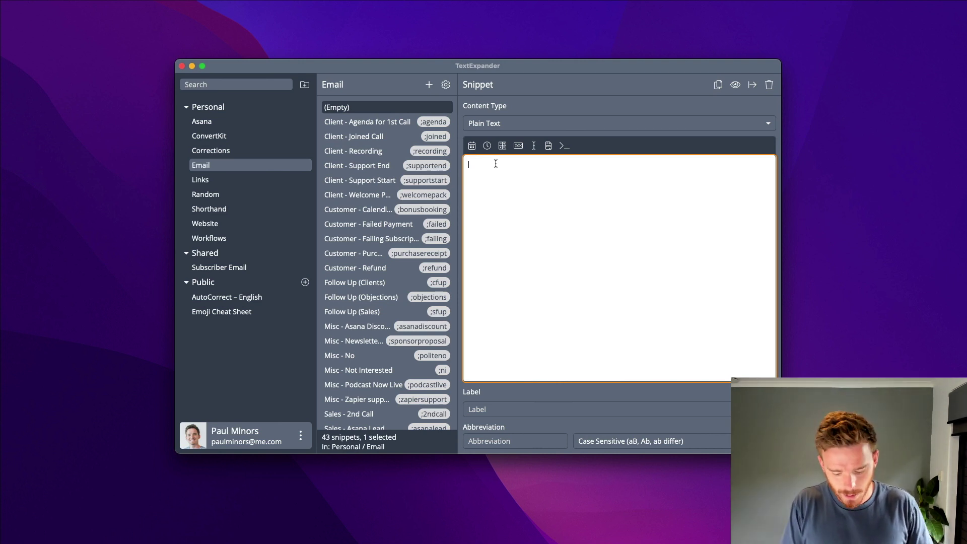
pyautogui.write('Hi')
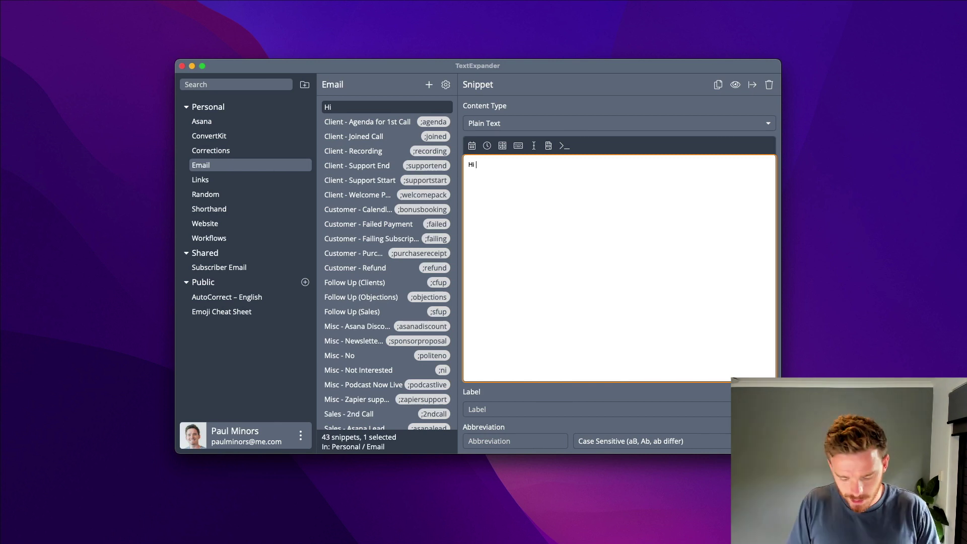
# Step: Remove the trial NAME and underscore placeholders after 'Hi'
pyautogui.write('ME')
pyautogui.press('BackSpace')
pyautogui.press('BackSpace')
pyautogui.press('BackSpace')
pyautogui.press('BackSpace')
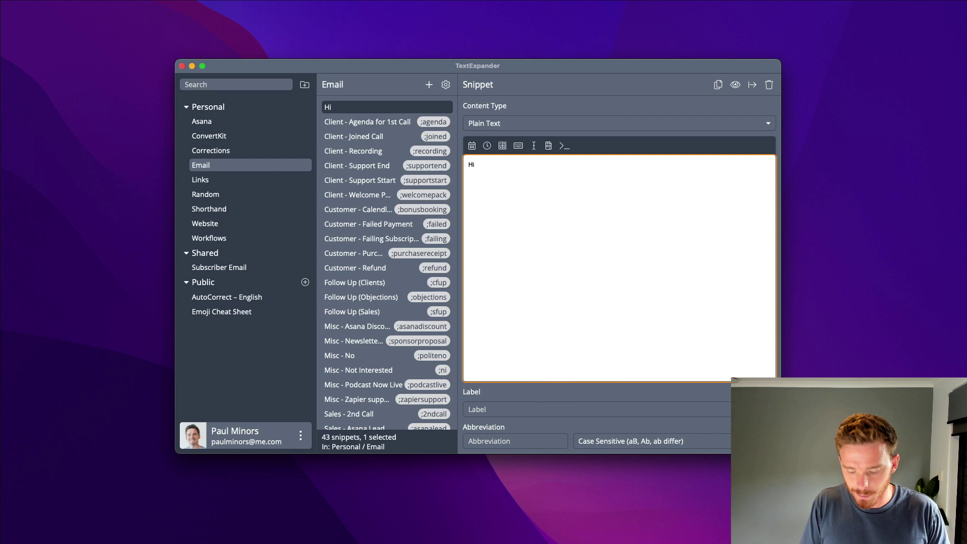
pyautogui.write('______')
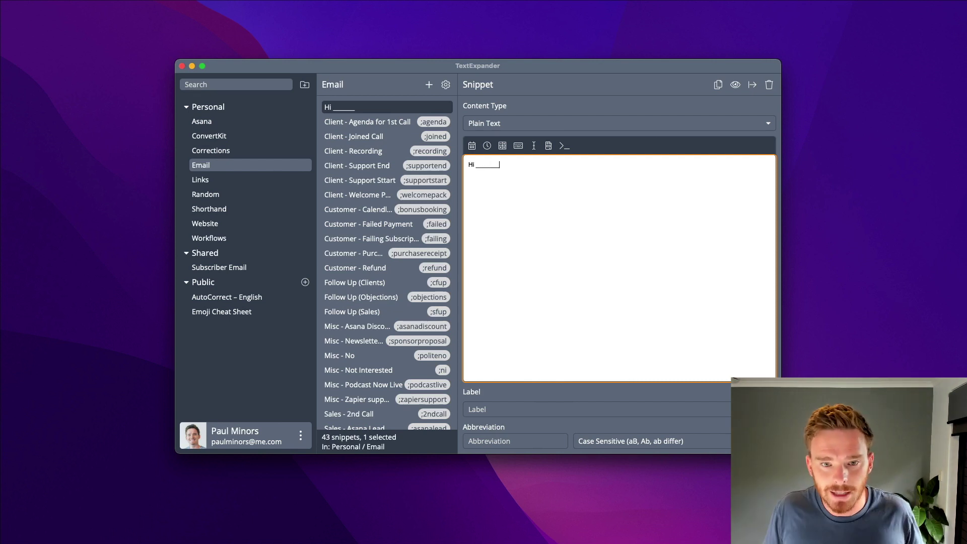
pyautogui.hotkey('alt', 'shift', 'Left')
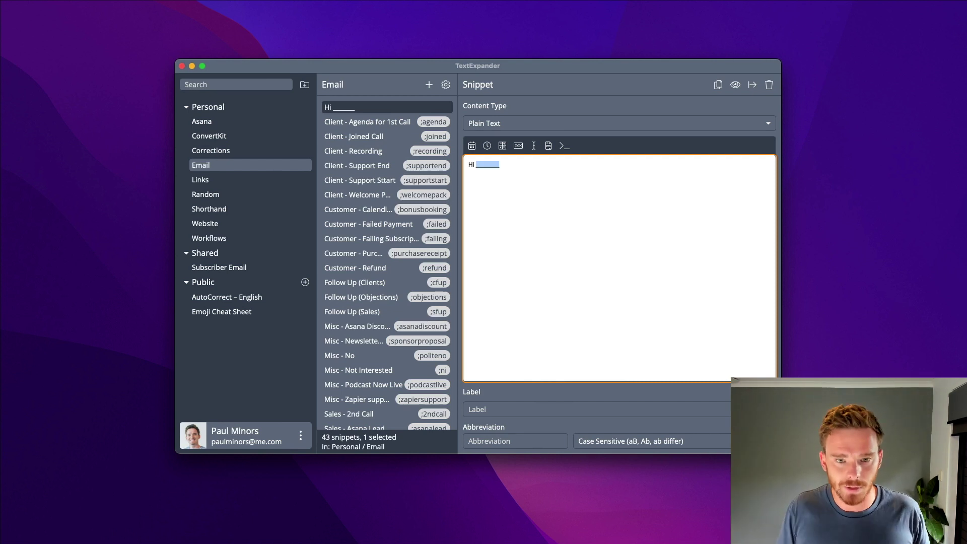
pyautogui.press('BackSpace')
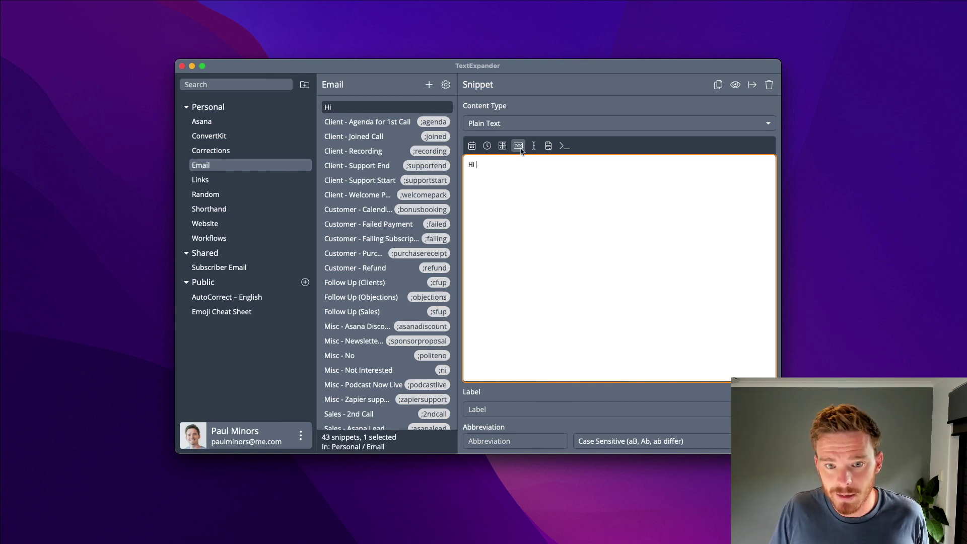
# Step: Insert a single-line fill-in named 'Name' with an empty default value after 'Hi'
pyautogui.click(547, 147)
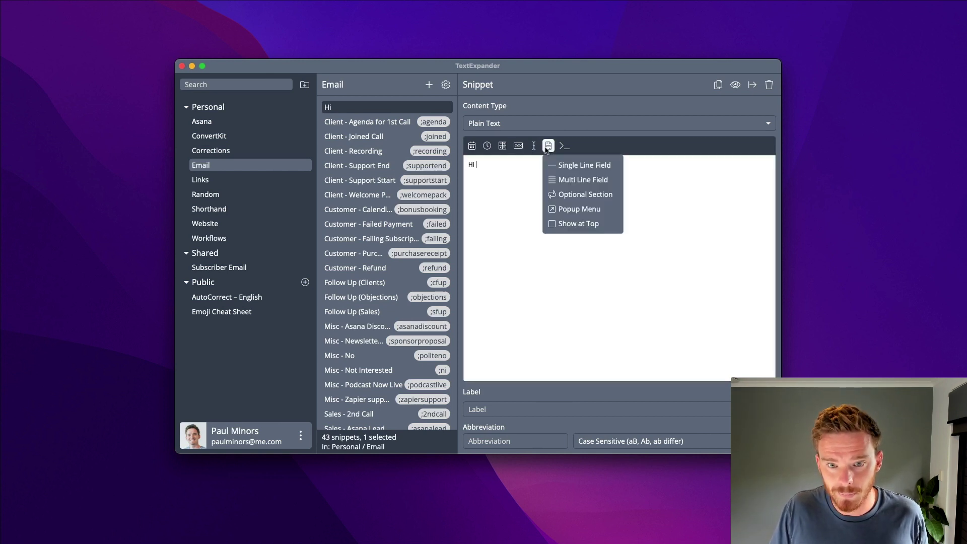
pyautogui.click(575, 166)
pyautogui.write('Name')
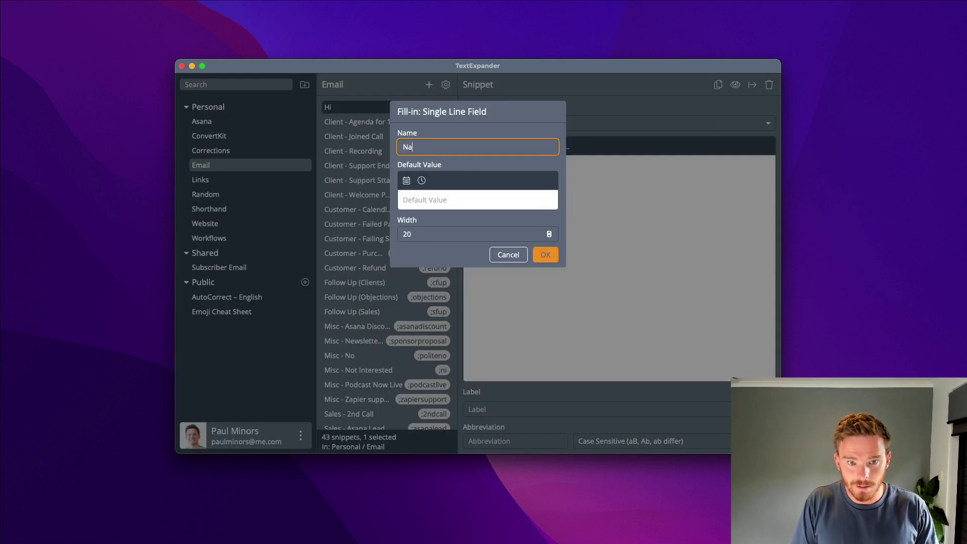
pyautogui.click(423, 202)
pyautogui.write('John')
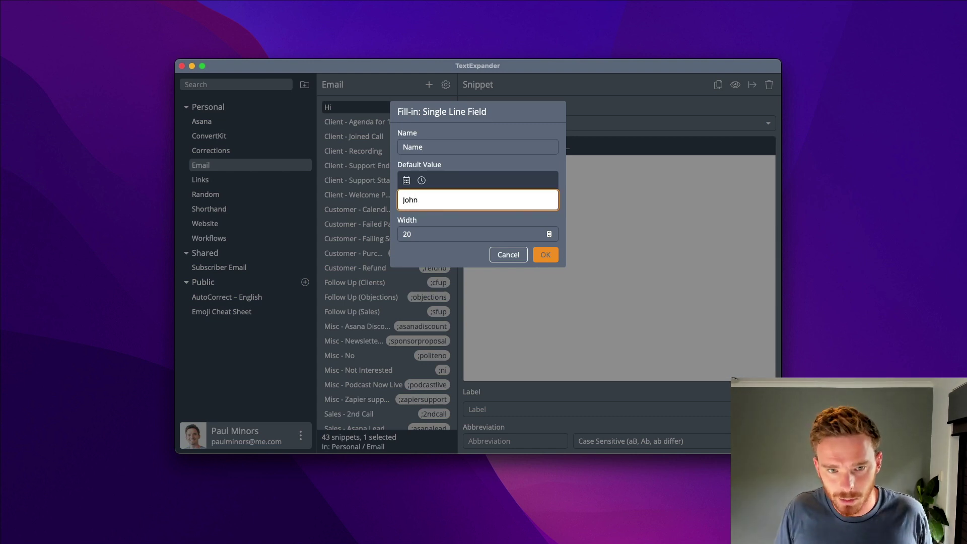
pyautogui.press('BackSpace')
pyautogui.press('BackSpace')
pyautogui.press('BackSpace')
pyautogui.press('BackSpace')
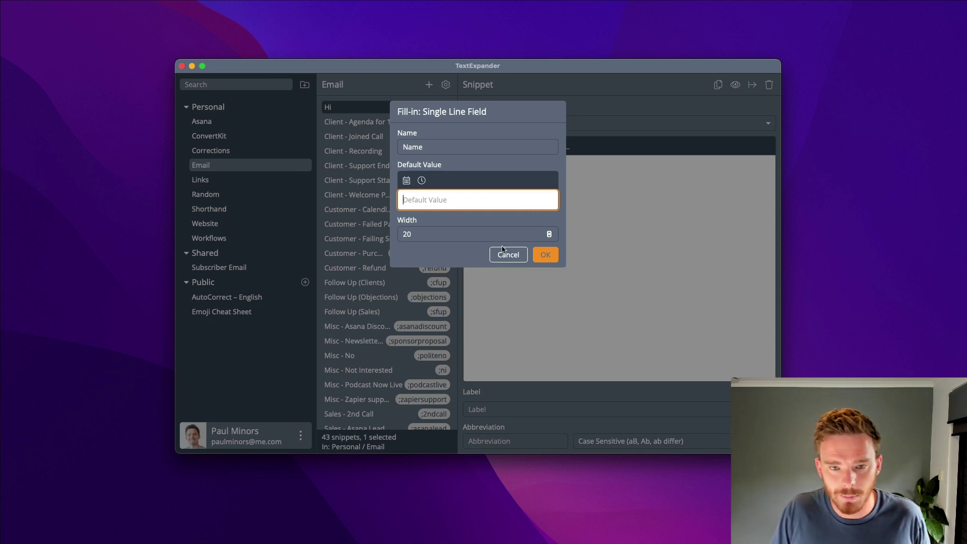
pyautogui.click(545, 255)
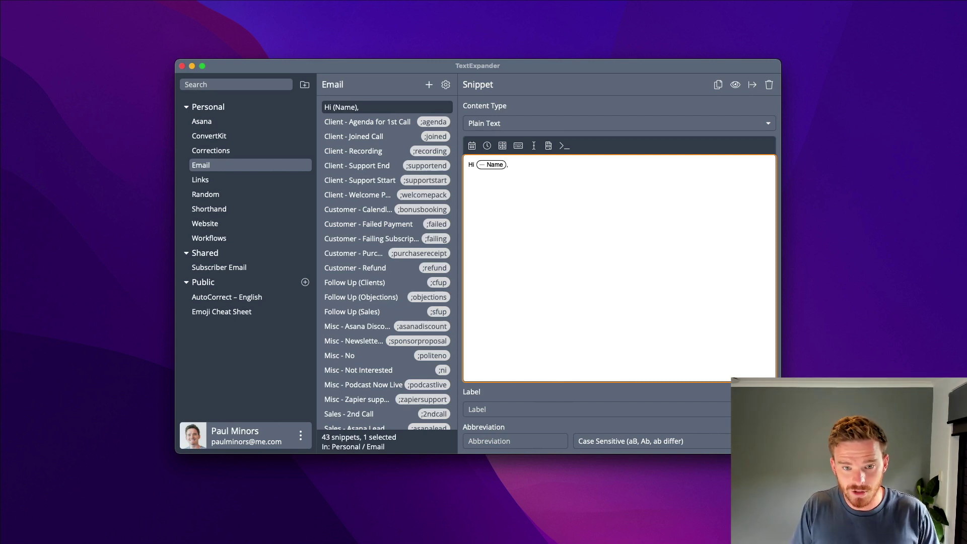
# Step: Type 'Thanks for your message, great to meet you.', 'Blah blah...' and a 'Thanks,' sign-off
pyautogui.write('Thanks for you')
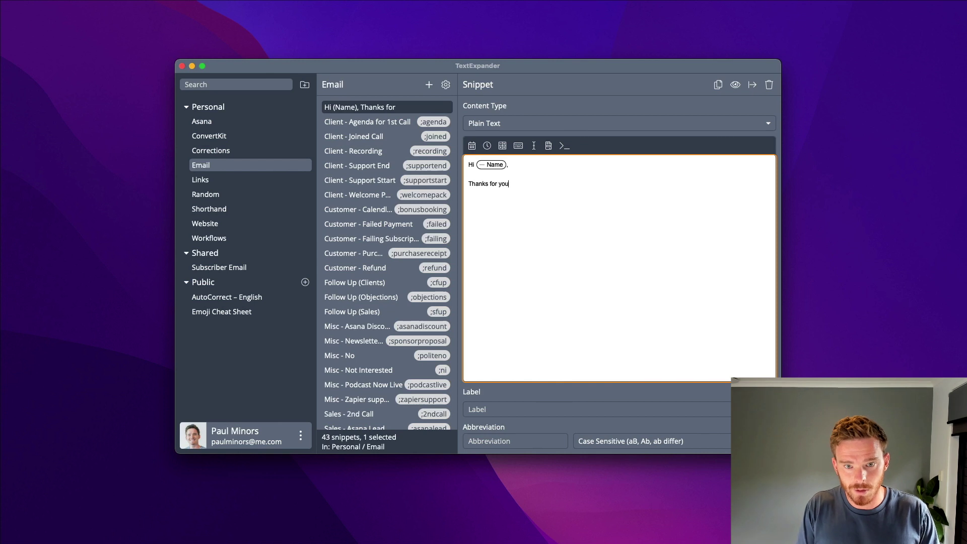
pyautogui.write('r message, great to meet you.  Blah ')
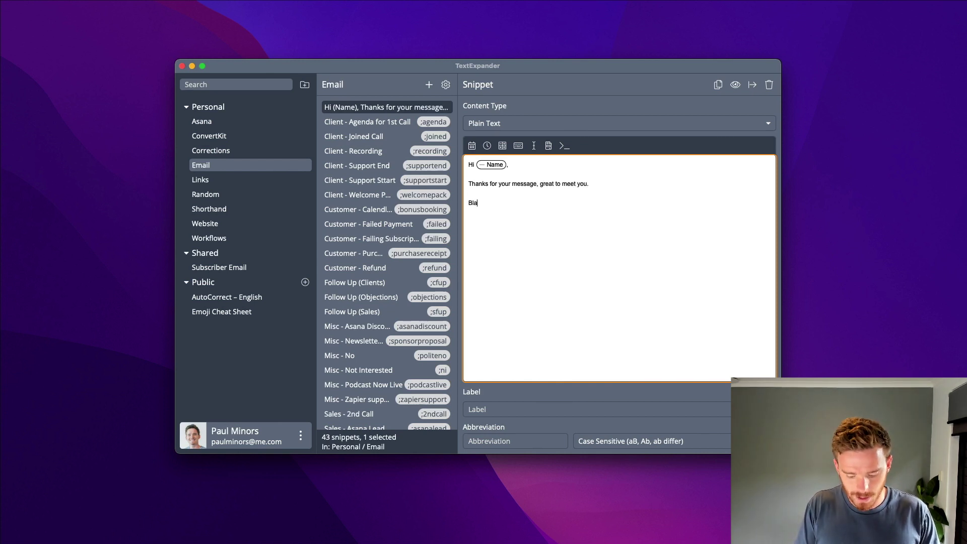
pyautogui.write('blah blah...')
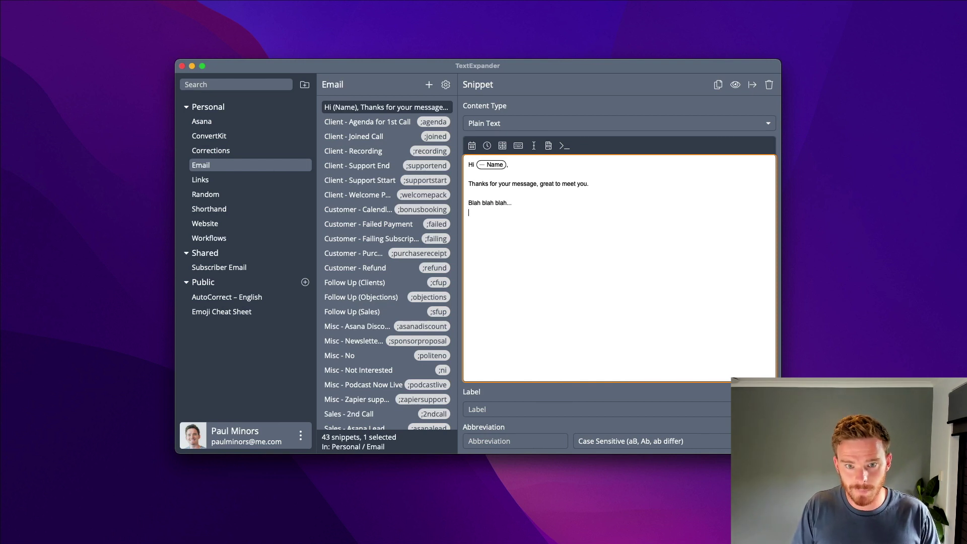
pyautogui.press('Return')
pyautogui.write('Thanks,')
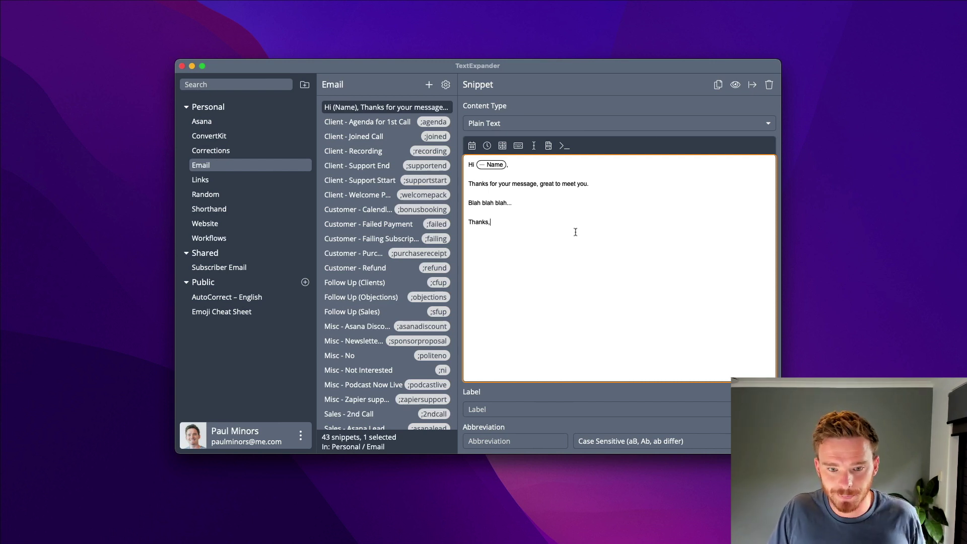
# Step: Label the snippet 'Intro Email' and set its abbreviation to /intro
pyautogui.click(501, 406)
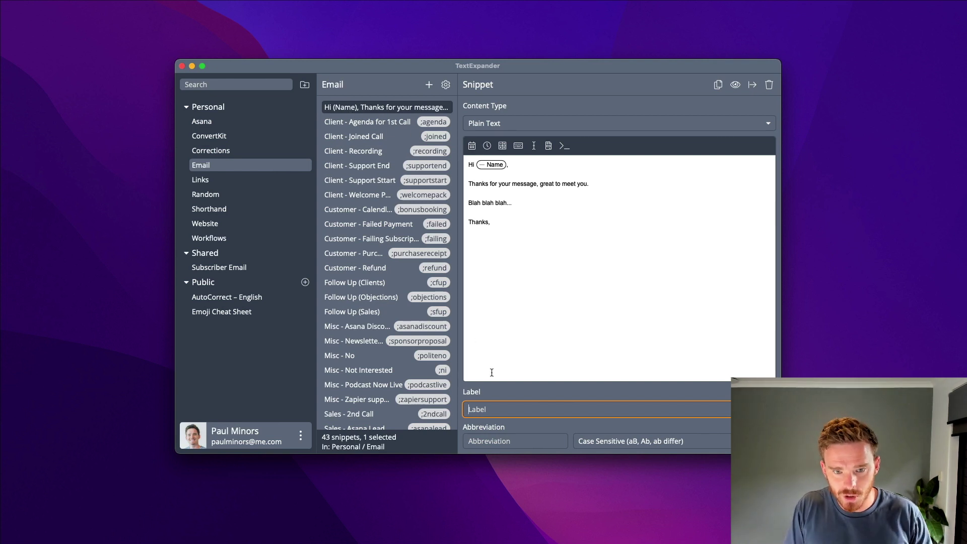
pyautogui.write('Intro Email')
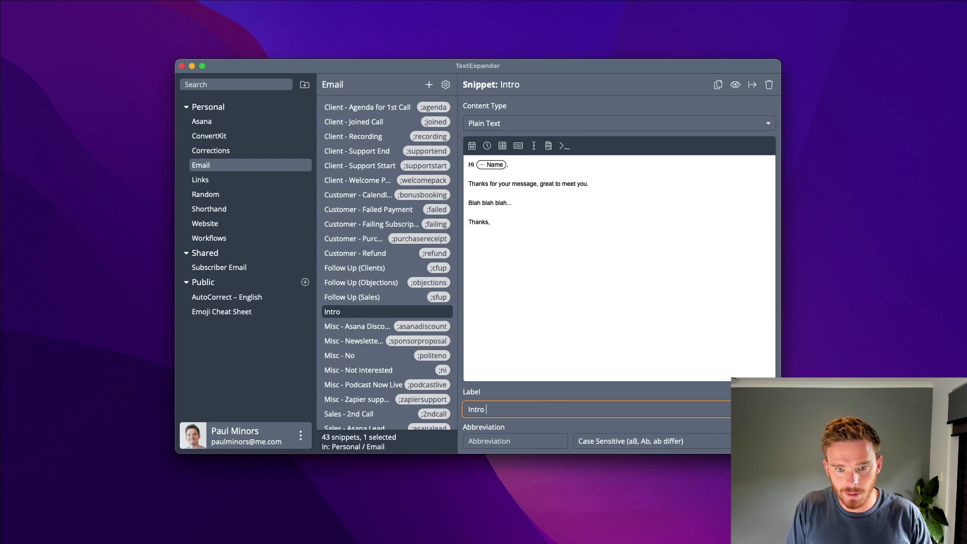
pyautogui.click(506, 441)
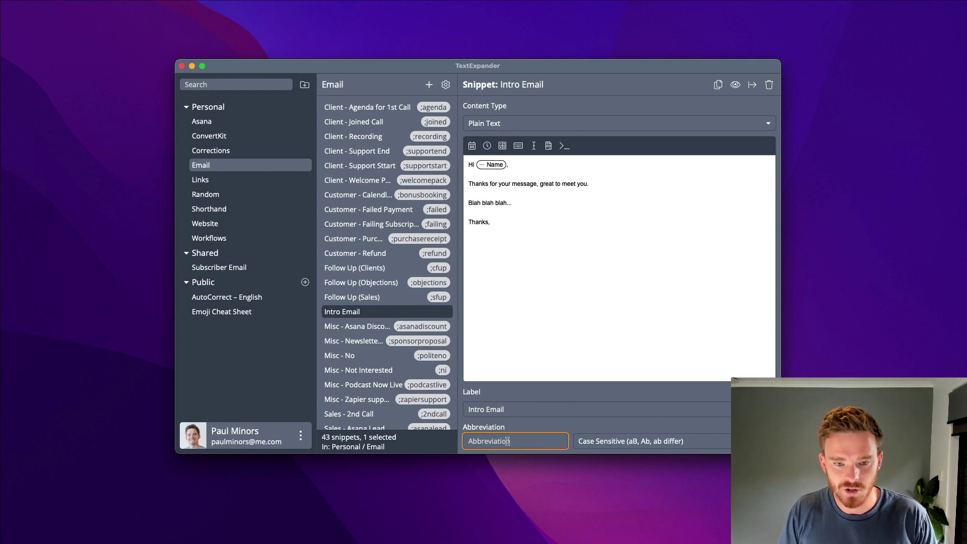
pyautogui.write(';')
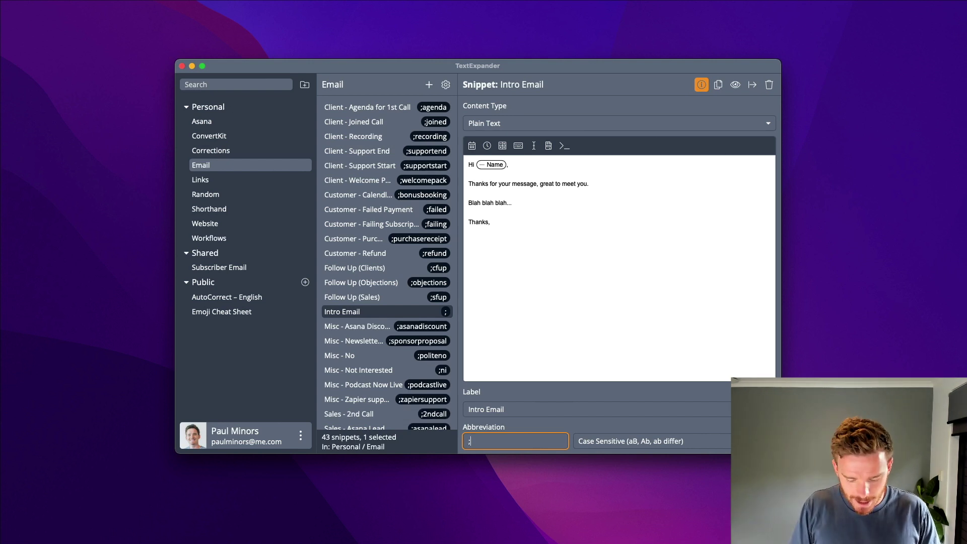
pyautogui.press('BackSpace')
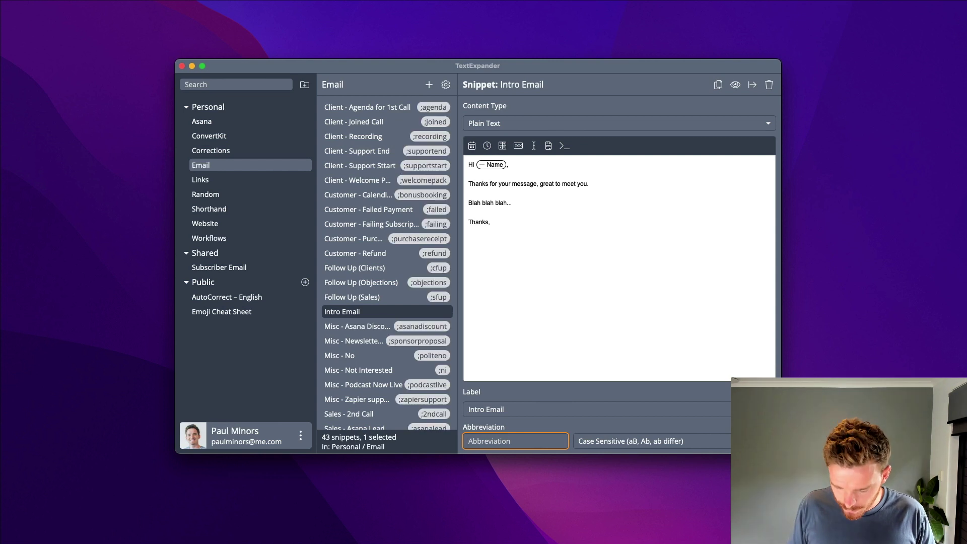
pyautogui.write('/')
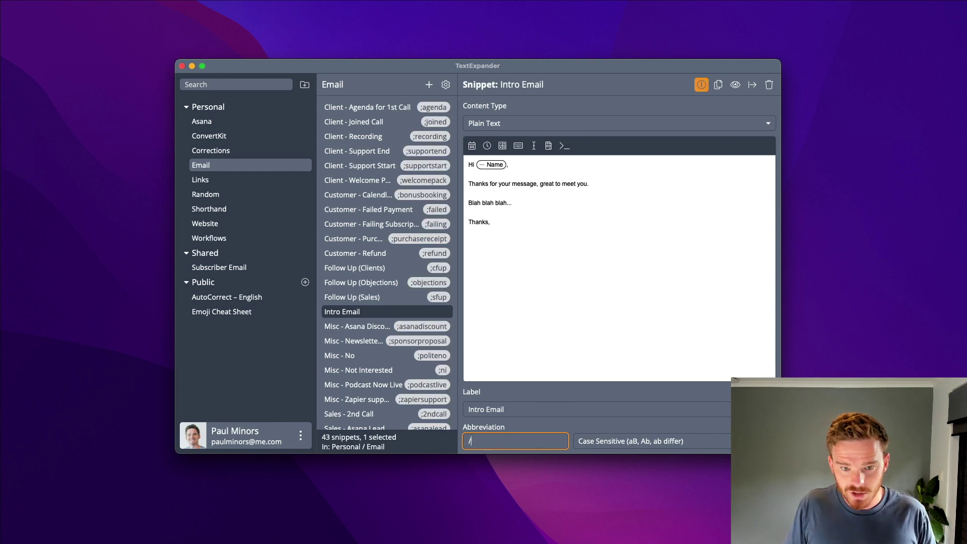
pyautogui.write('intro')
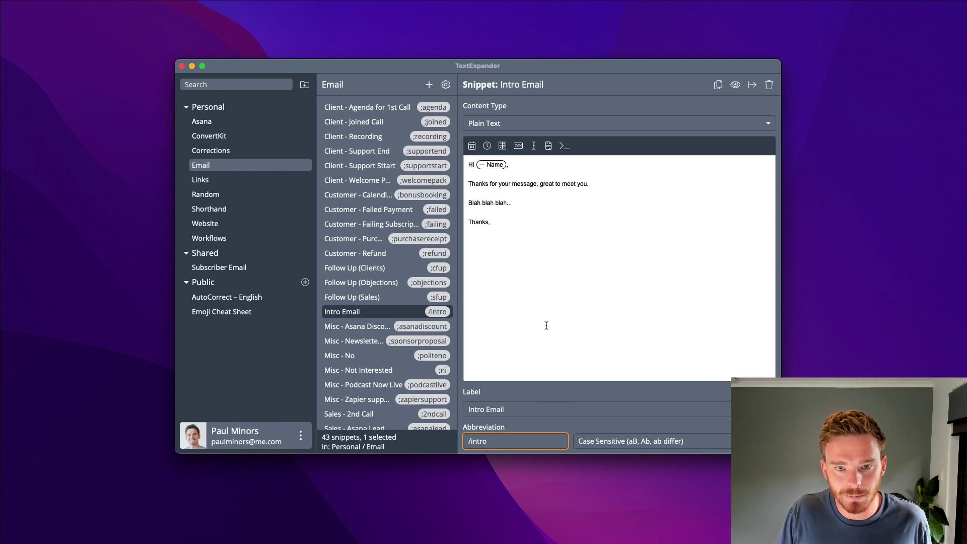
# Step: Leave TextExpander, then open and close an unused blank note
pyautogui.press('super+Tab')
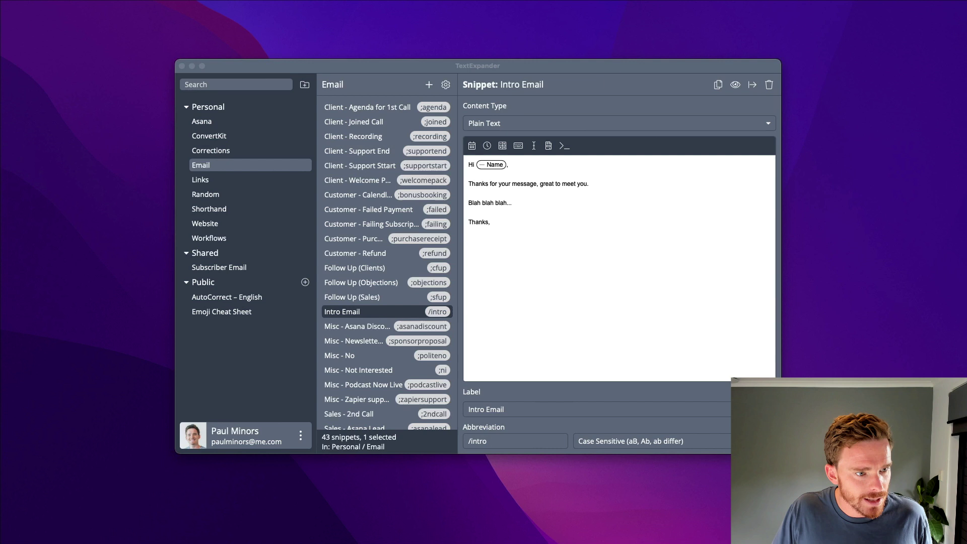
pyautogui.press('super+n')
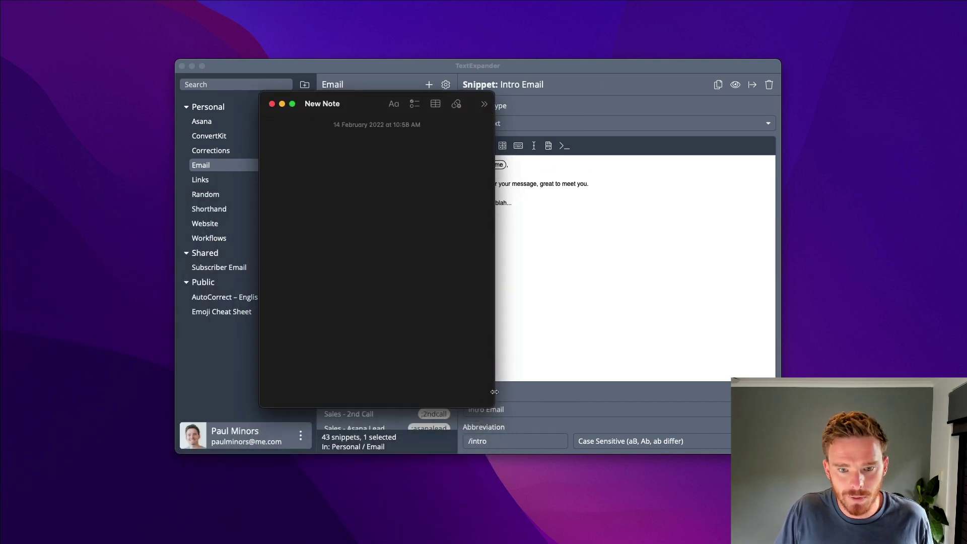
pyautogui.moveTo(490, 404); pyautogui.dragTo(629, 376)
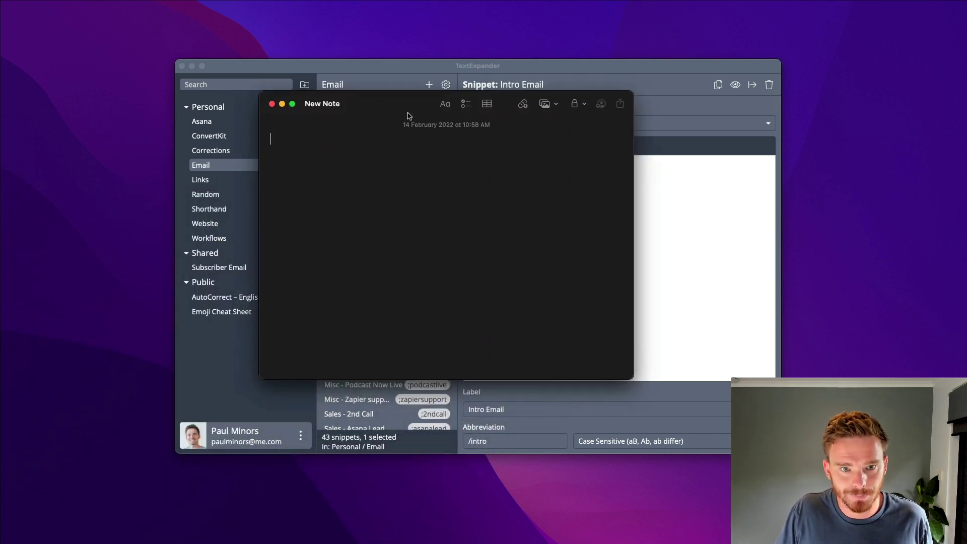
pyautogui.moveTo(400, 108); pyautogui.dragTo(372, 118)
pyautogui.press('super+w')
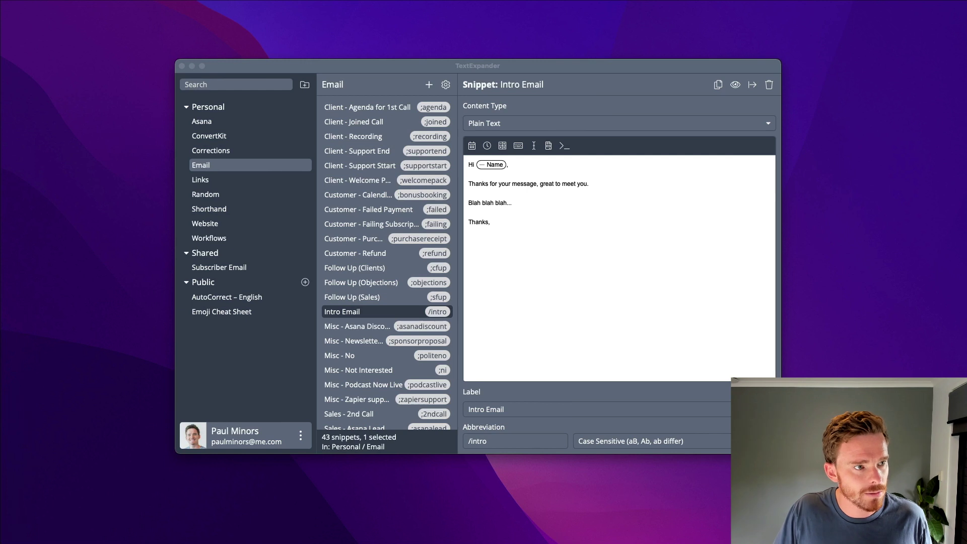
# Step: Expand /intro in a new Mail message, fill in the recipient's name, and delete the duplicate Thanks
pyautogui.press('super+n')
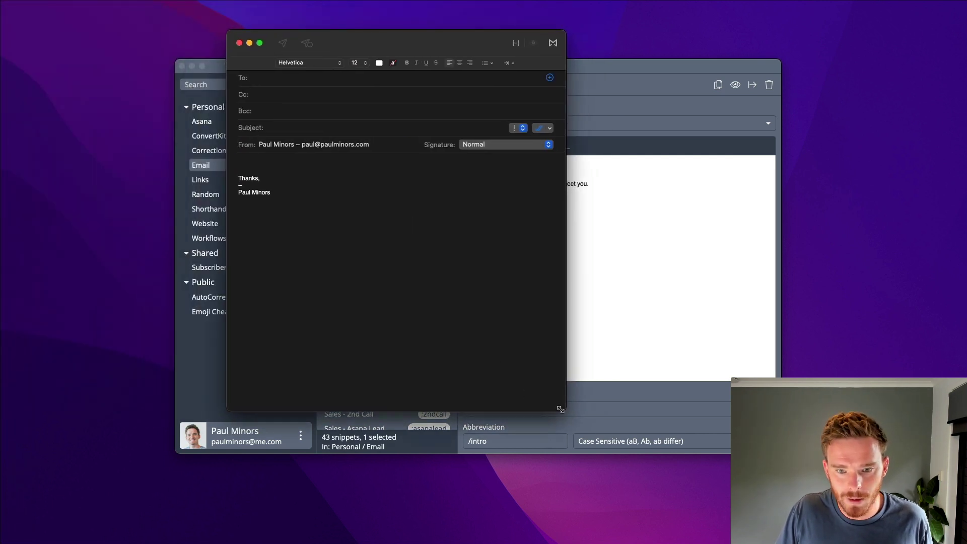
pyautogui.moveTo(560, 409); pyautogui.dragTo(632, 386)
pyautogui.moveTo(458, 56); pyautogui.dragTo(514, 108)
pyautogui.click(303, 212)
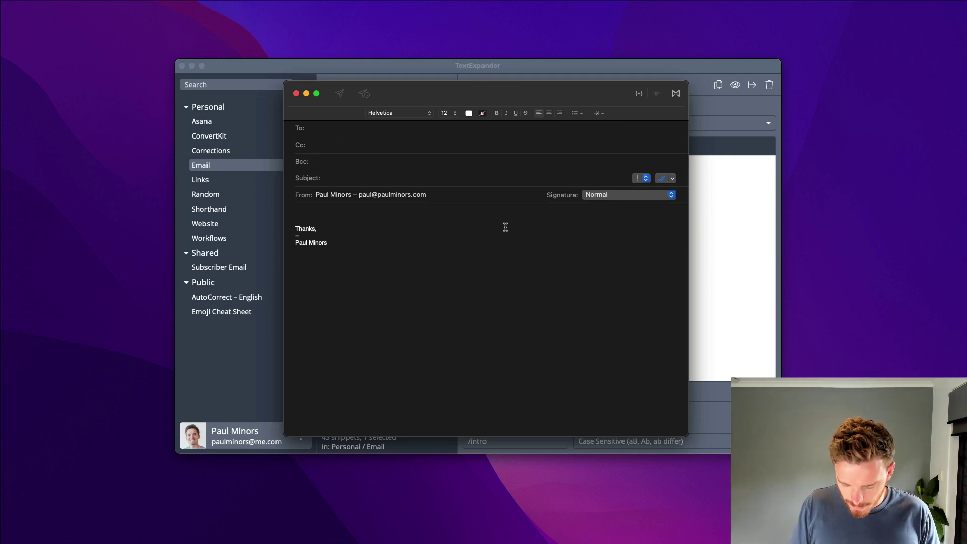
pyautogui.write('ro')
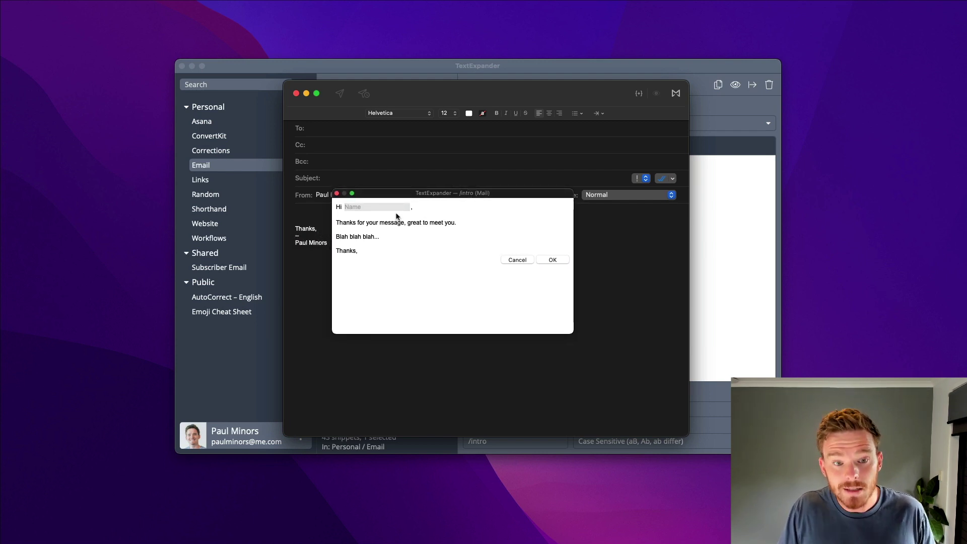
pyautogui.write('Steve')
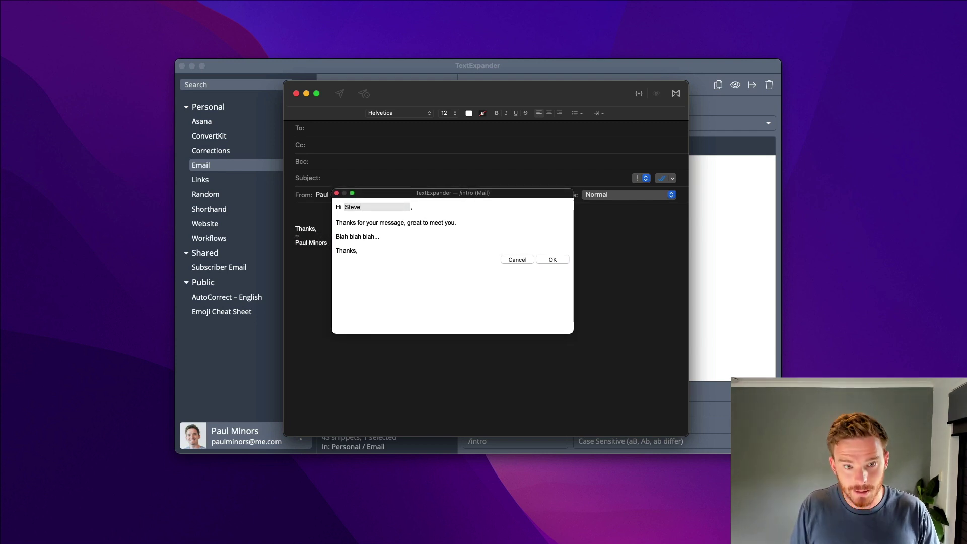
pyautogui.click(553, 260)
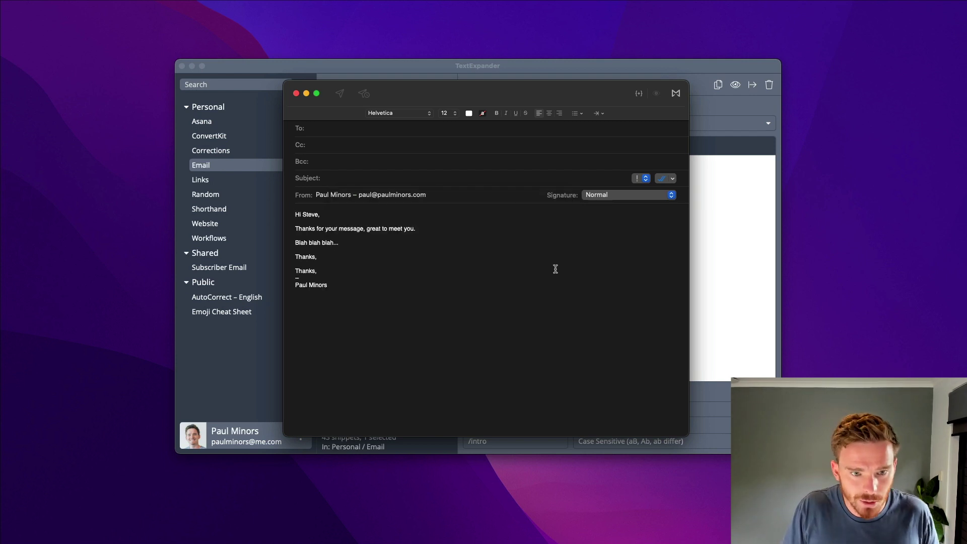
pyautogui.press('Delete')
pyautogui.press('Delete')
pyautogui.press('Delete')
pyautogui.press('Delete')
pyautogui.press('Delete')
pyautogui.press('Delete')
pyautogui.press('Delete')
pyautogui.press('Delete')
pyautogui.press('Delete')
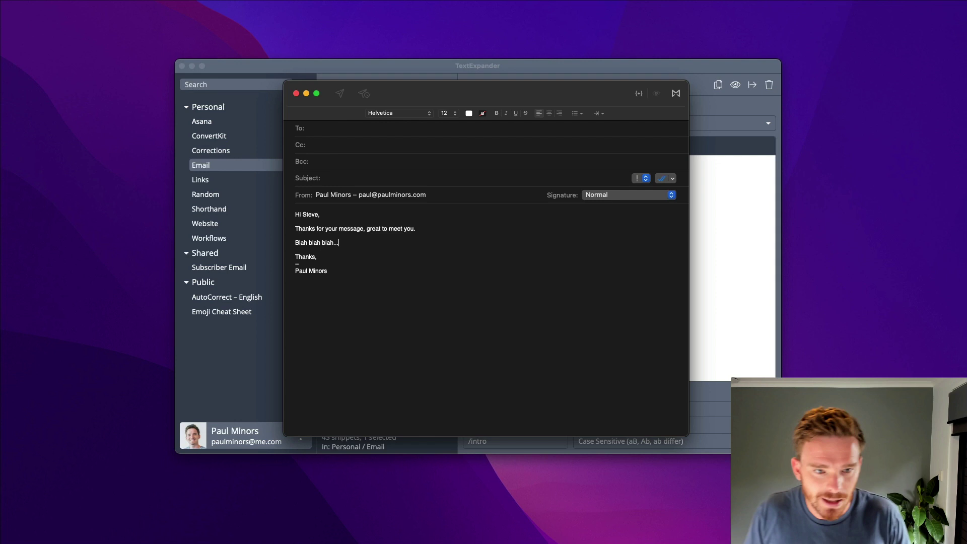
pyautogui.click(694, 244)
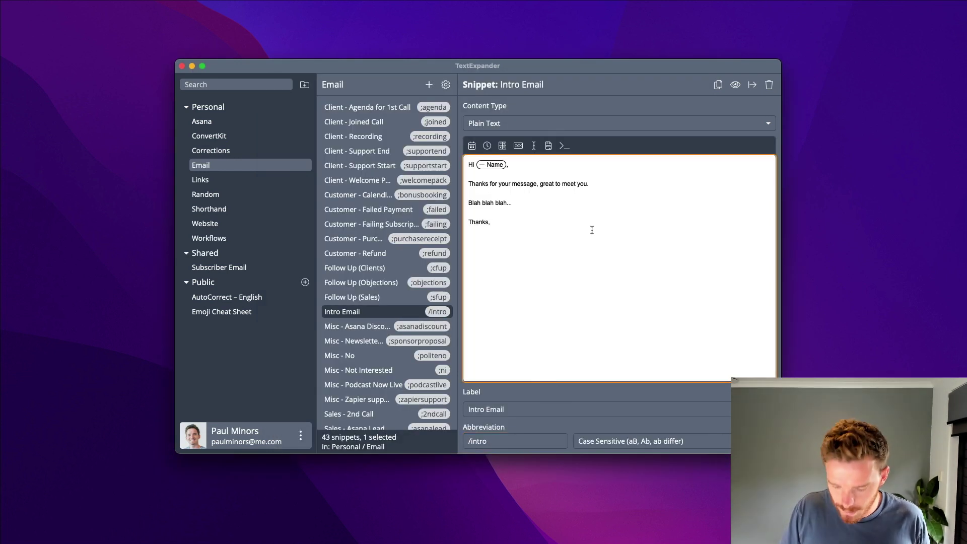
# Step: Delete the snippet's closing Thanks line, then bring the Mail draft forward to its Subject field
pyautogui.press('BackSpace')
pyautogui.press('BackSpace')
pyautogui.press('BackSpace')
pyautogui.press('BackSpace')
pyautogui.press('BackSpace')
pyautogui.press('BackSpace')
pyautogui.press('BackSpace')
pyautogui.press('BackSpace')
pyautogui.press('BackSpace')
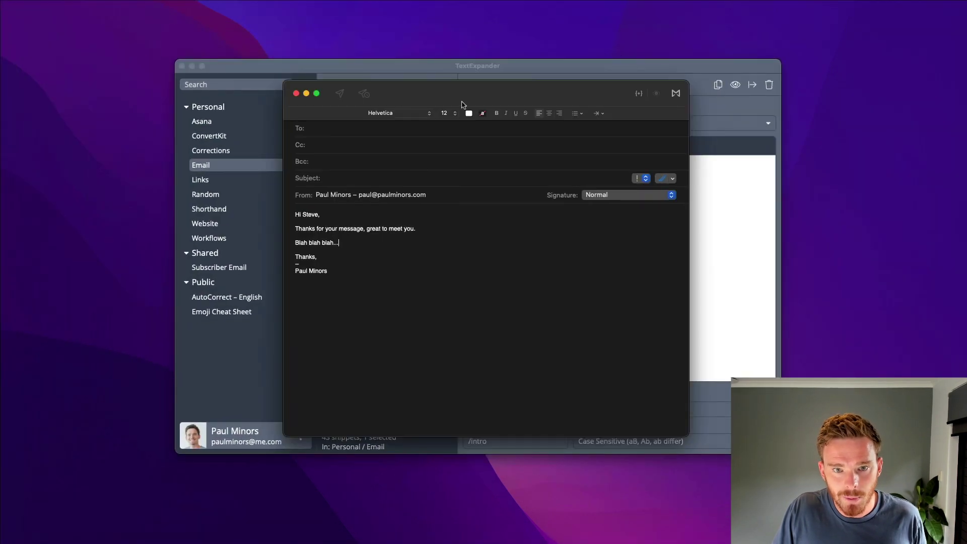
pyautogui.moveTo(463, 105); pyautogui.dragTo(458, 103)
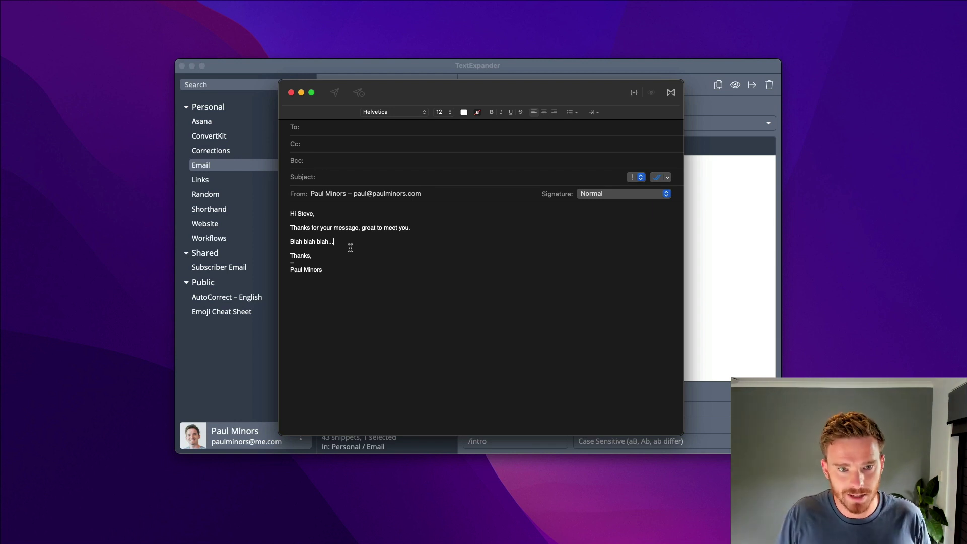
pyautogui.click(713, 201)
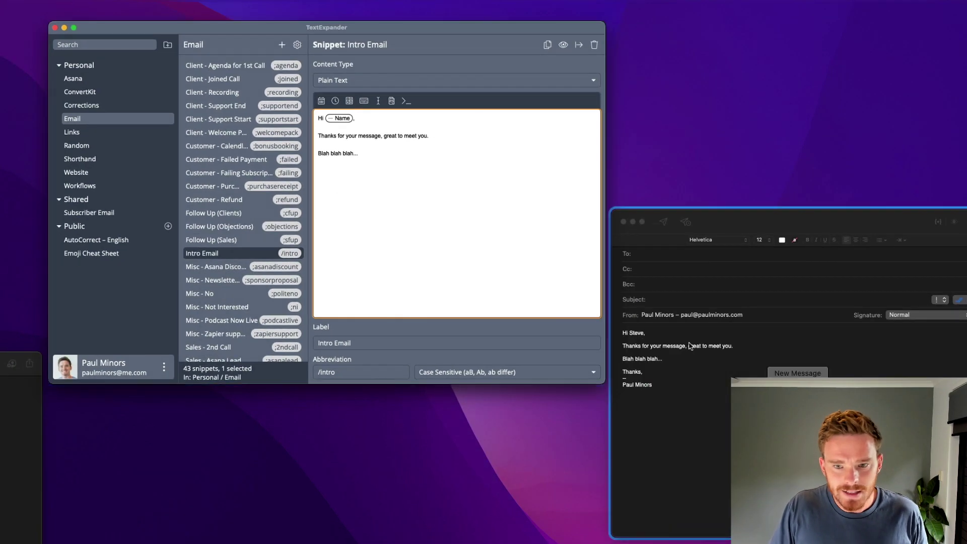
pyautogui.moveTo(706, 214); pyautogui.dragTo(468, 117)
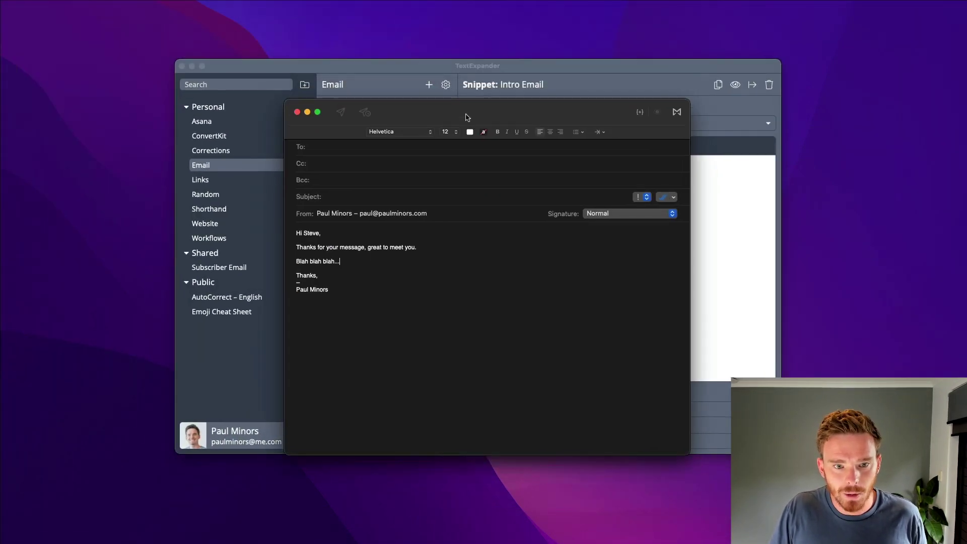
pyautogui.click(349, 199)
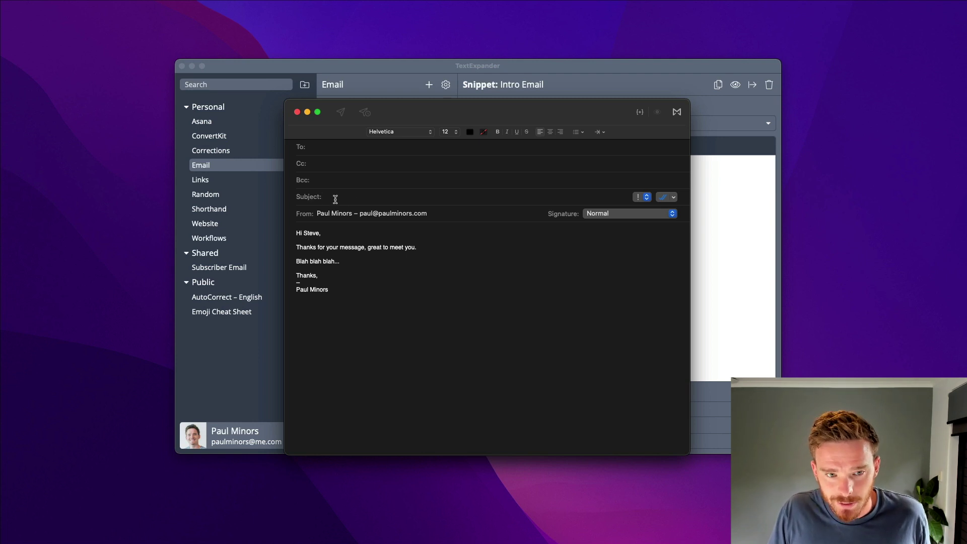
# Step: Start the snippet's first line with a copy of the Name fill-in followed by ', nice to meet you'
pyautogui.moveTo(391, 111); pyautogui.dragTo(189, 139)
pyautogui.moveTo(431, 70); pyautogui.dragTo(470, 65)
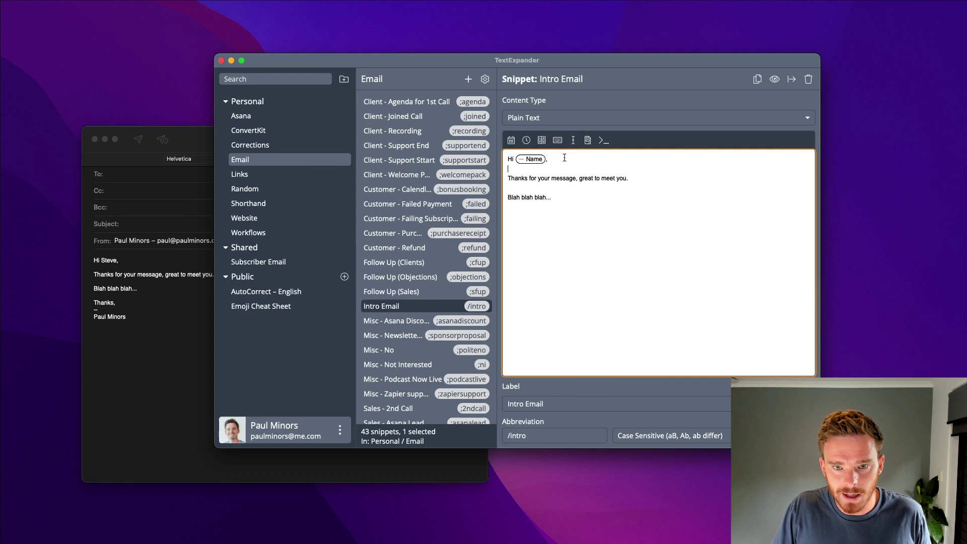
pyautogui.press('super+Left')
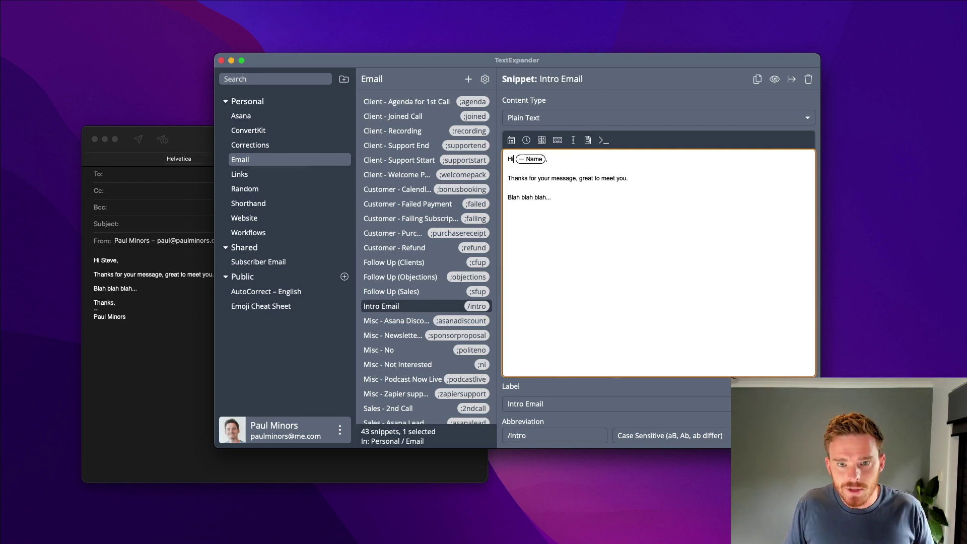
pyautogui.press('super+shift+Right')
pyautogui.press('Right')
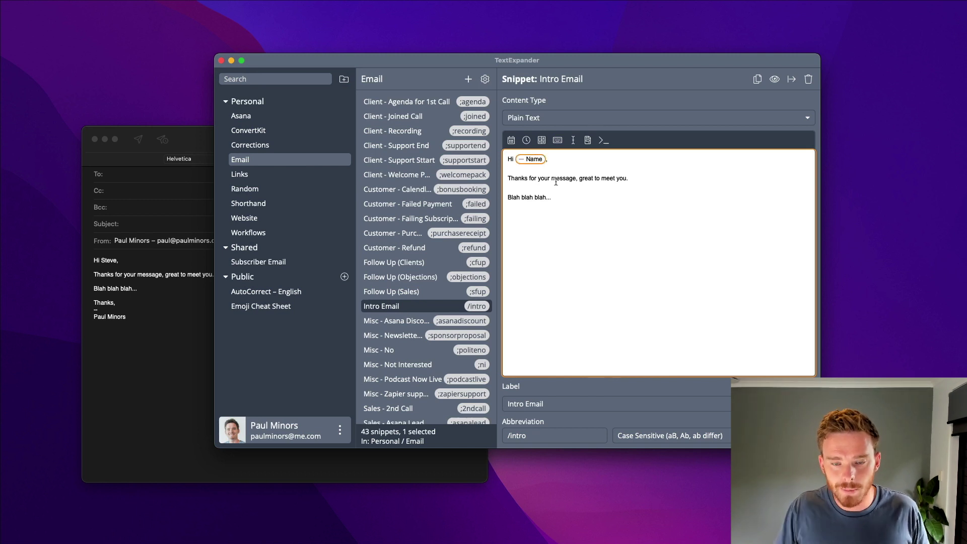
pyautogui.press('Left')
pyautogui.press('super+v')
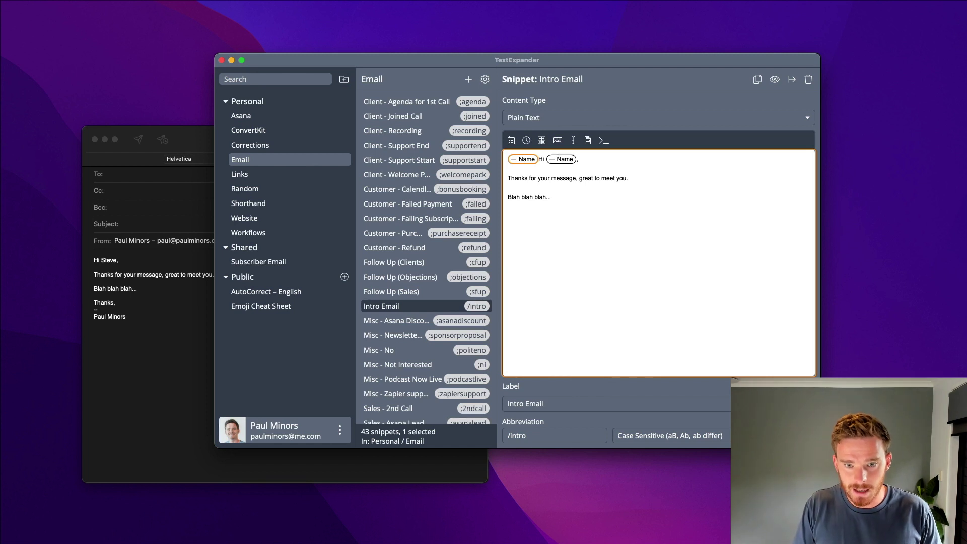
pyautogui.click(542, 165)
pyautogui.write(',')
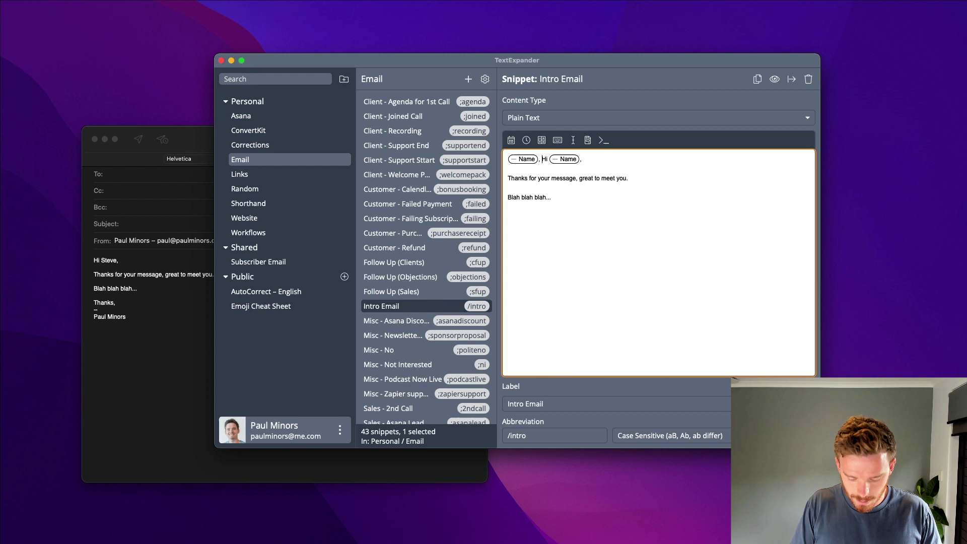
pyautogui.write(' nice to meet you')
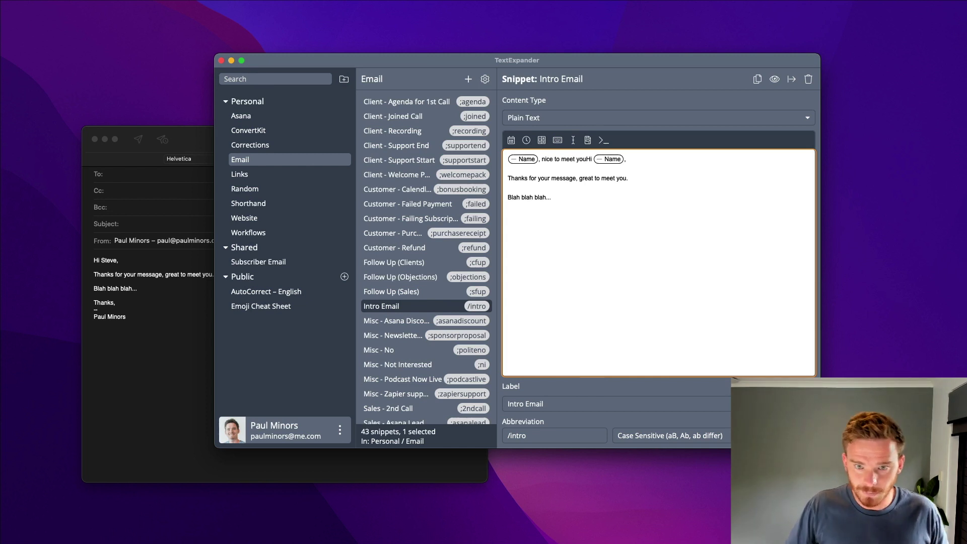
# Step: Bring the Mail draft back to the front and type its Subject
pyautogui.click(198, 137)
pyautogui.moveTo(198, 137); pyautogui.dragTo(299, 99)
pyautogui.write('Subject')
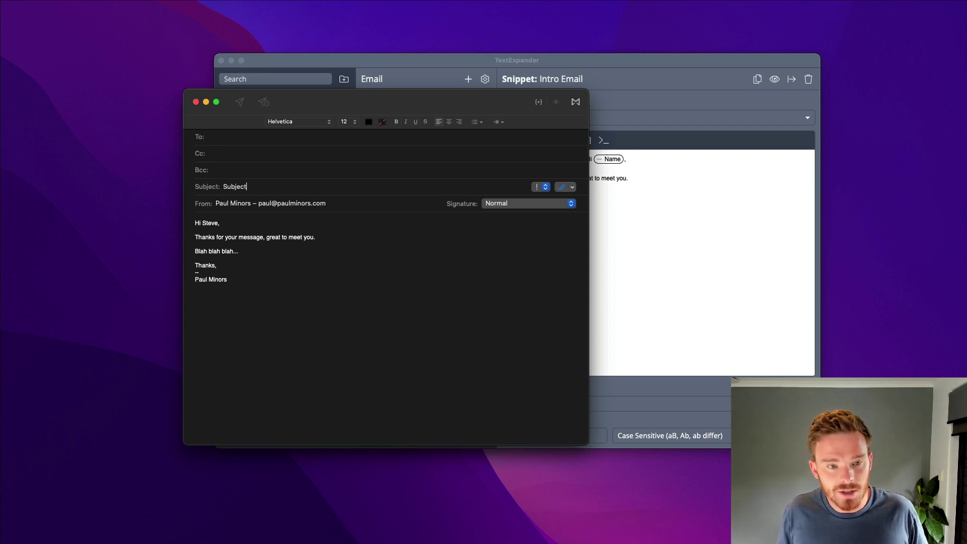
# Step: Tab from the Mail subject into the message body, then return to the Intro Email snippet
pyautogui.press('Tab')
pyautogui.press('Tab')
pyautogui.press('Tab')
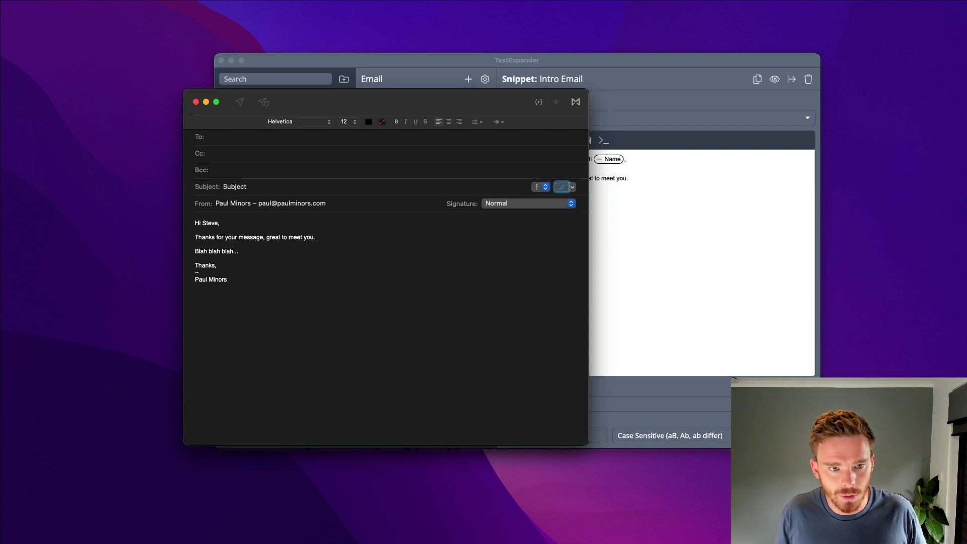
pyautogui.press('Tab')
pyautogui.press('Tab')
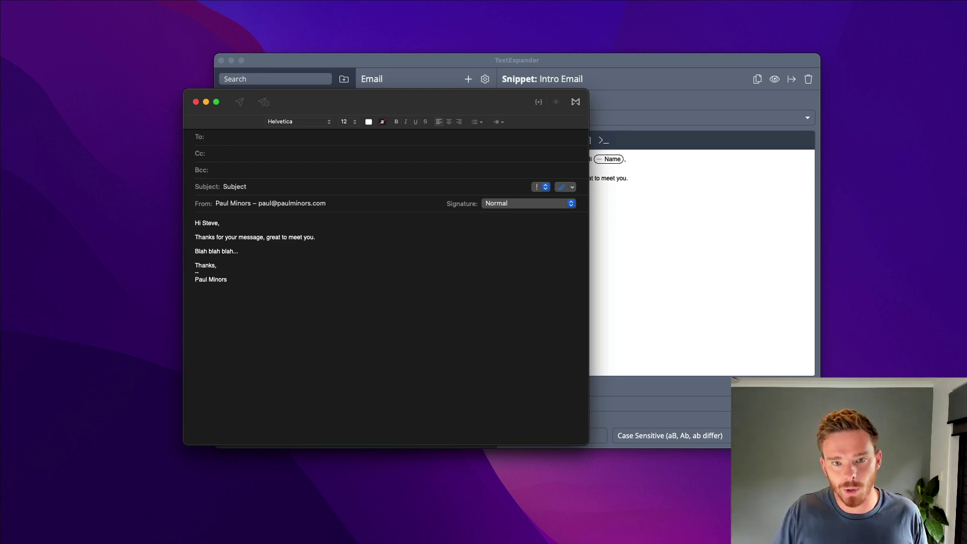
pyautogui.click(626, 199)
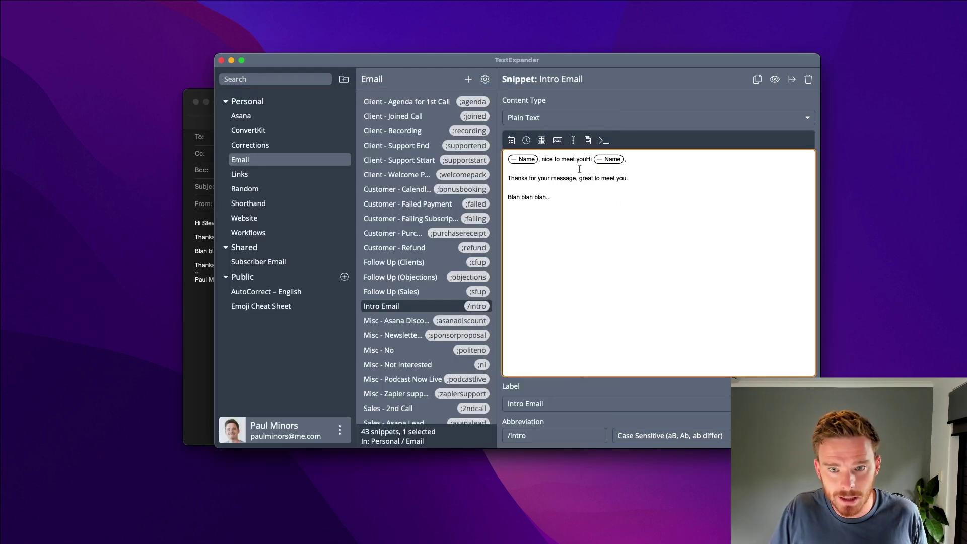
pyautogui.click(592, 160)
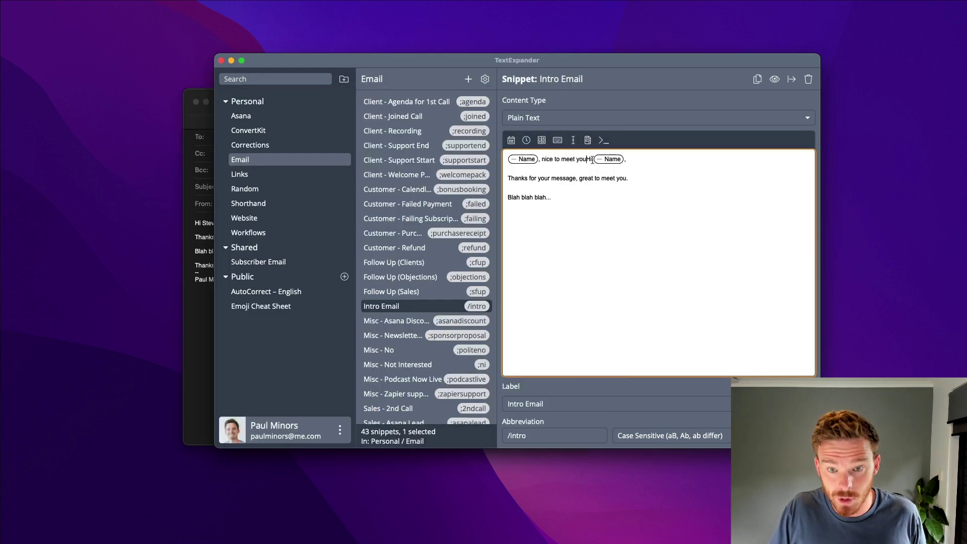
# Step: Insert five Tab keystroke macros after 'nice to meet you' and add a blank line after the thanks sentence
pyautogui.click(558, 141)
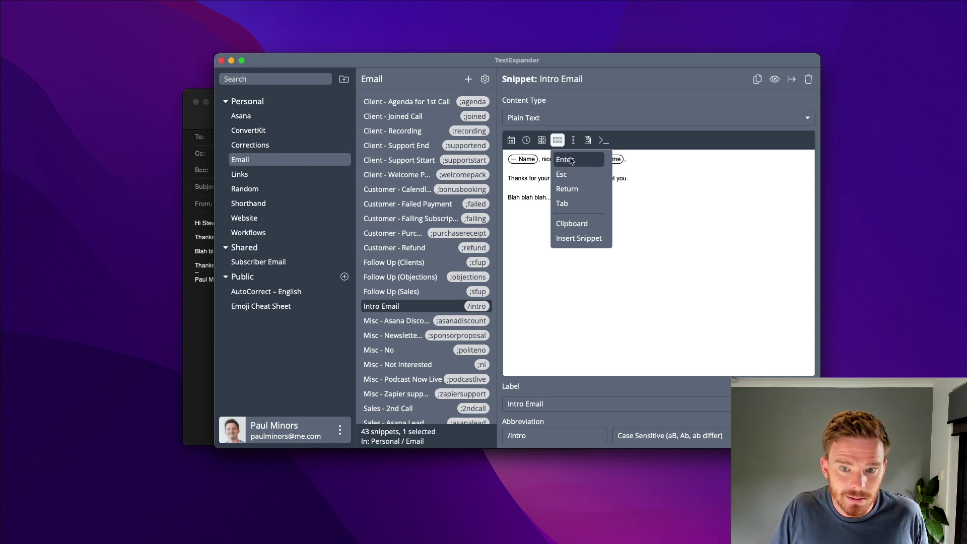
pyautogui.click(571, 203)
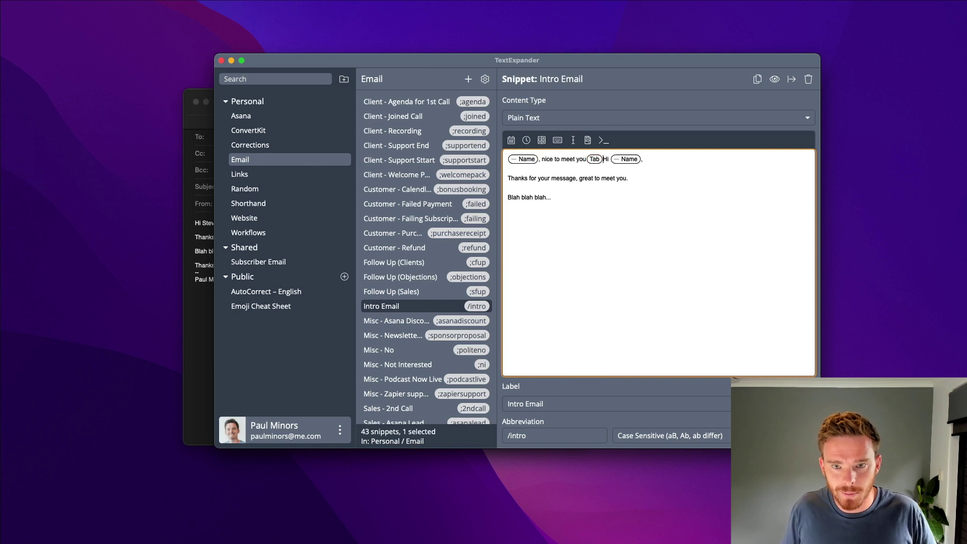
pyautogui.press('Tab')
pyautogui.press('Tab')
pyautogui.press('Tab')
pyautogui.press('Tab')
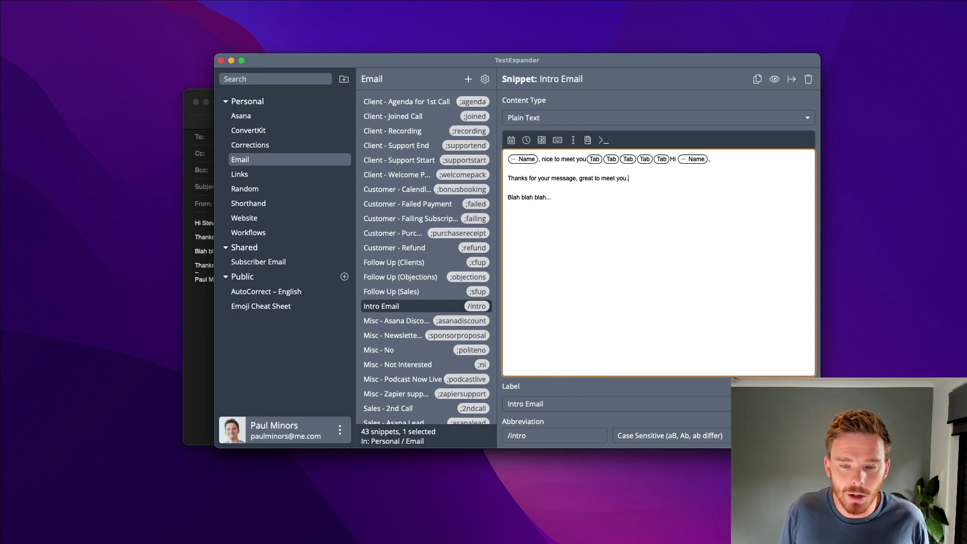
pyautogui.press('Return')
pyautogui.press('Return')
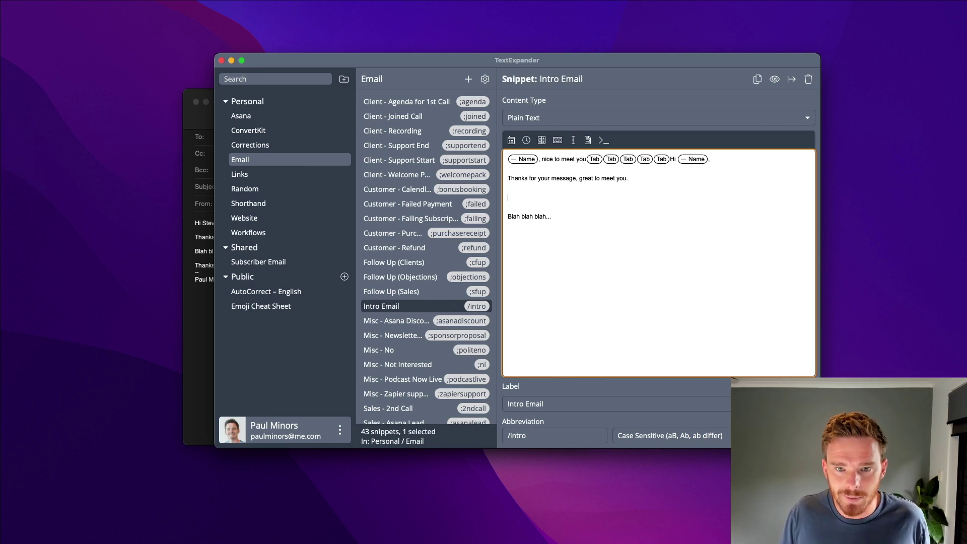
# Step: Add a multi-line fill-in named 'Type something about the meeting' on the empty line
pyautogui.click(588, 140)
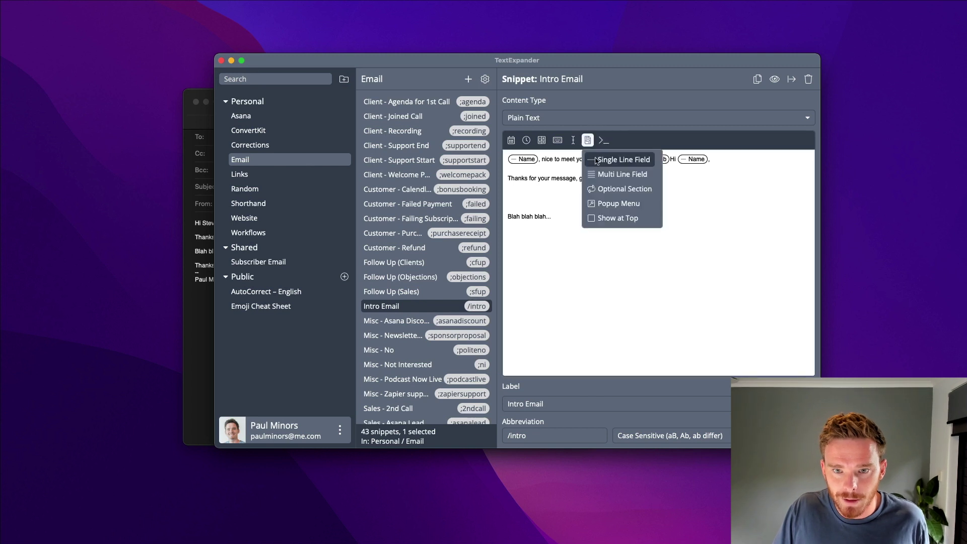
pyautogui.click(618, 175)
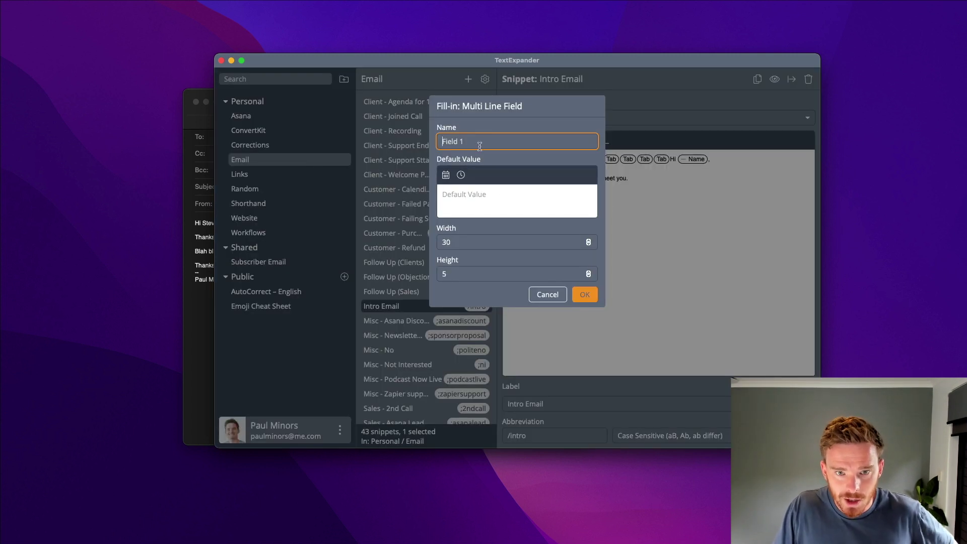
pyautogui.write('Typ')
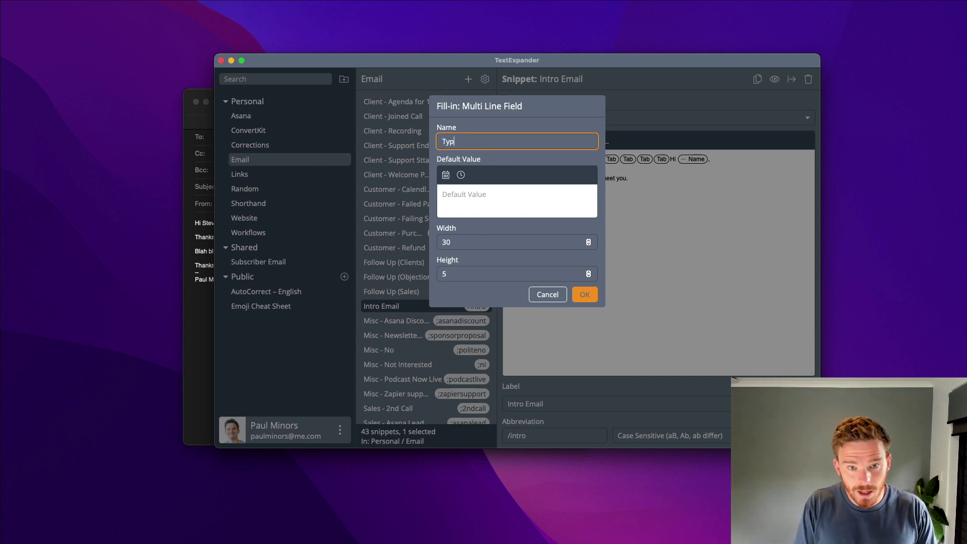
pyautogui.write('e something a')
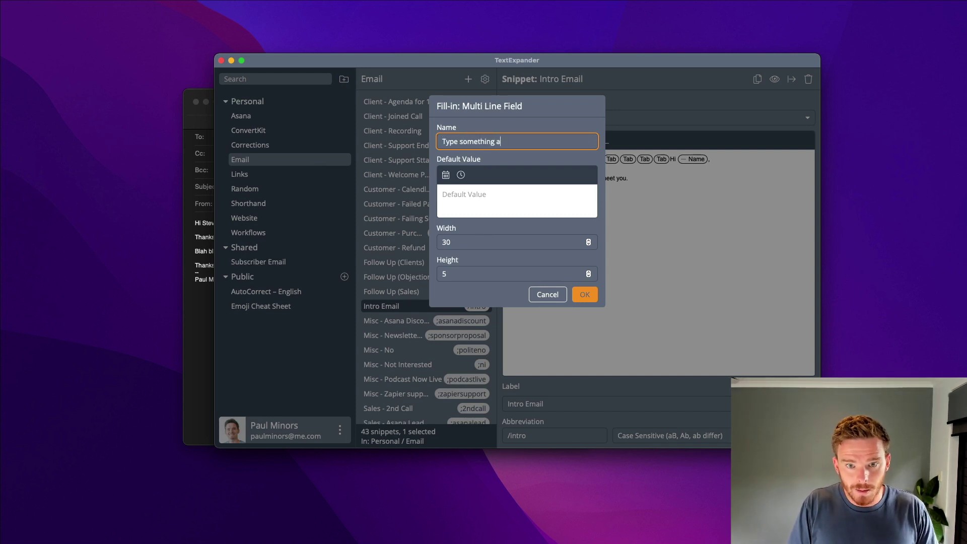
pyautogui.write('bout the meeting')
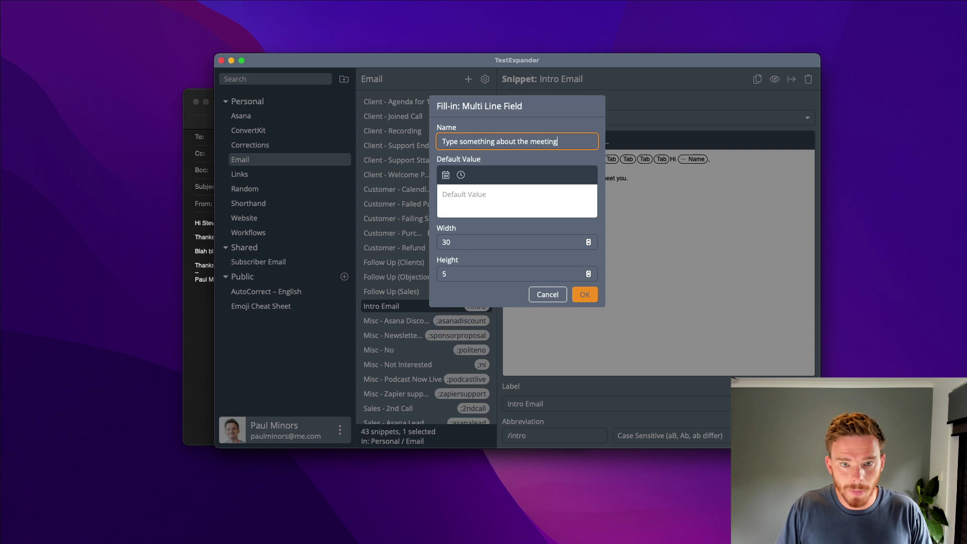
pyautogui.click(585, 295)
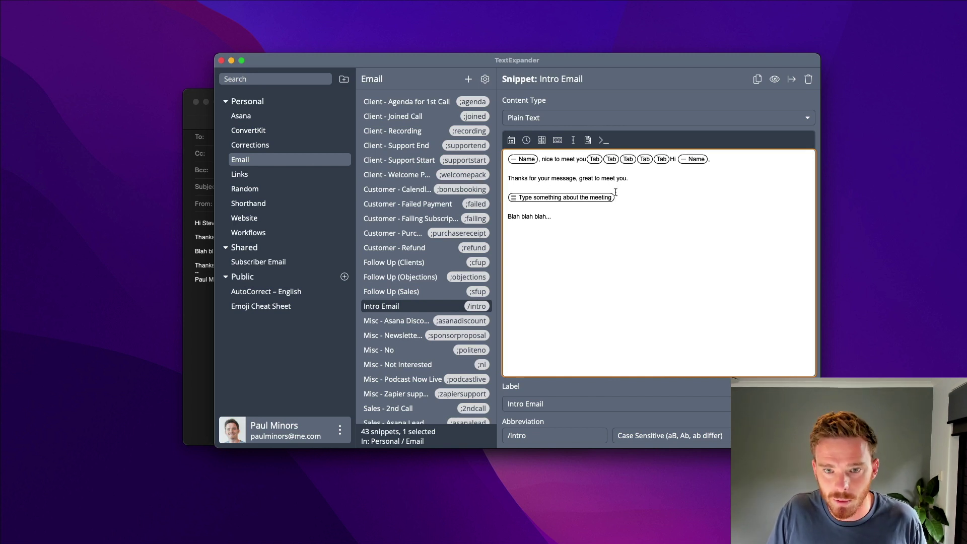
pyautogui.click(588, 140)
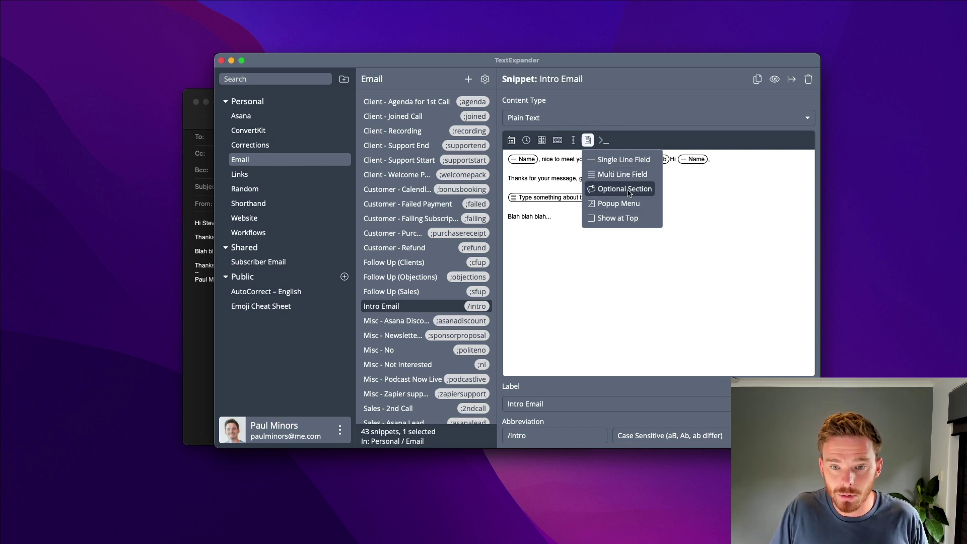
# Step: Start a new line reading 'Let's meet' below the meeting fill-in
pyautogui.click(700, 199)
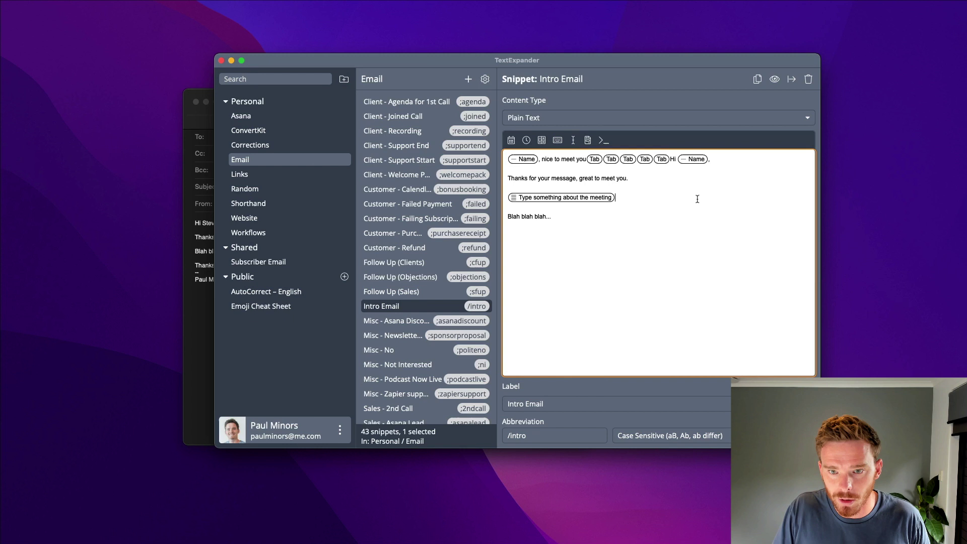
pyautogui.press('Return')
pyautogui.press('Return')
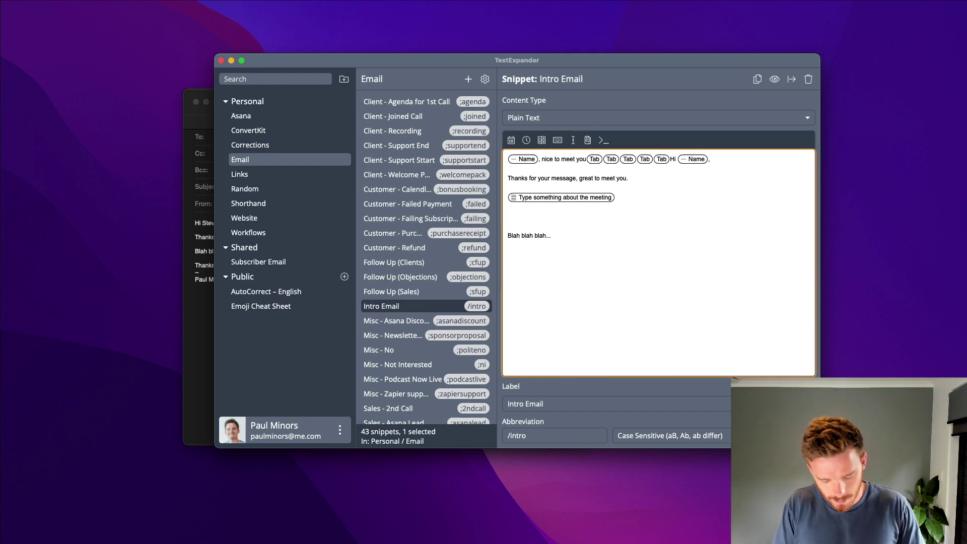
pyautogui.write("Let's meet")
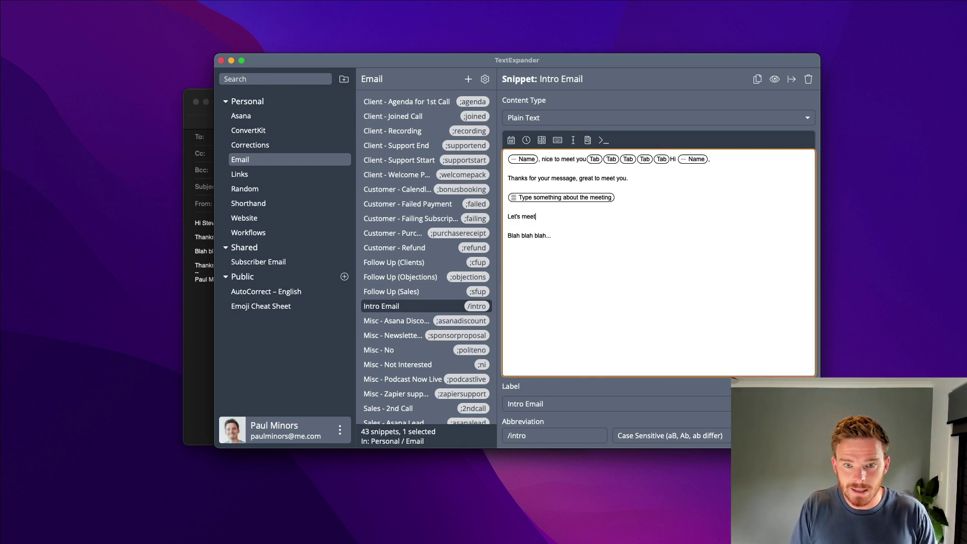
# Step: Add a popup menu fill-in named Location offering 'in person' and 'on Zoom', then recheck its settings
pyautogui.click(587, 140)
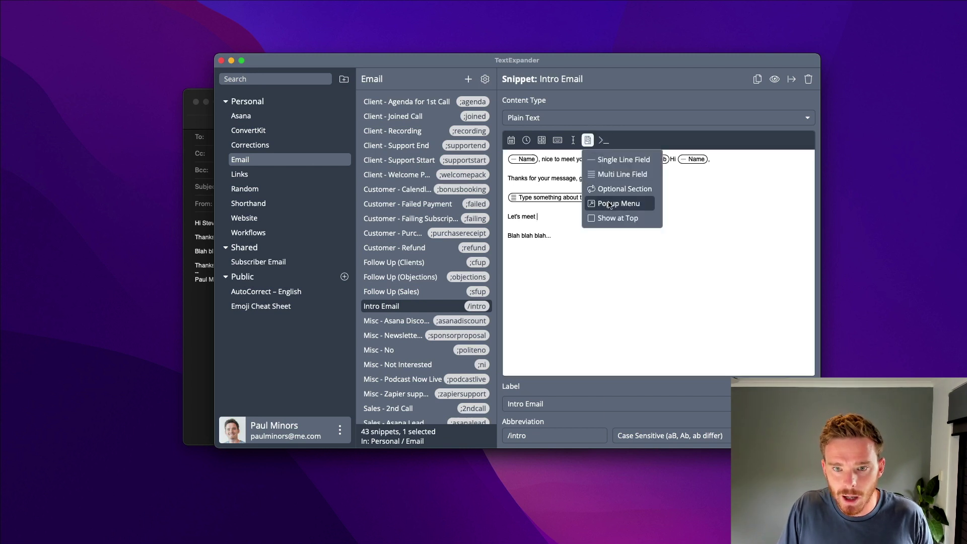
pyautogui.click(611, 204)
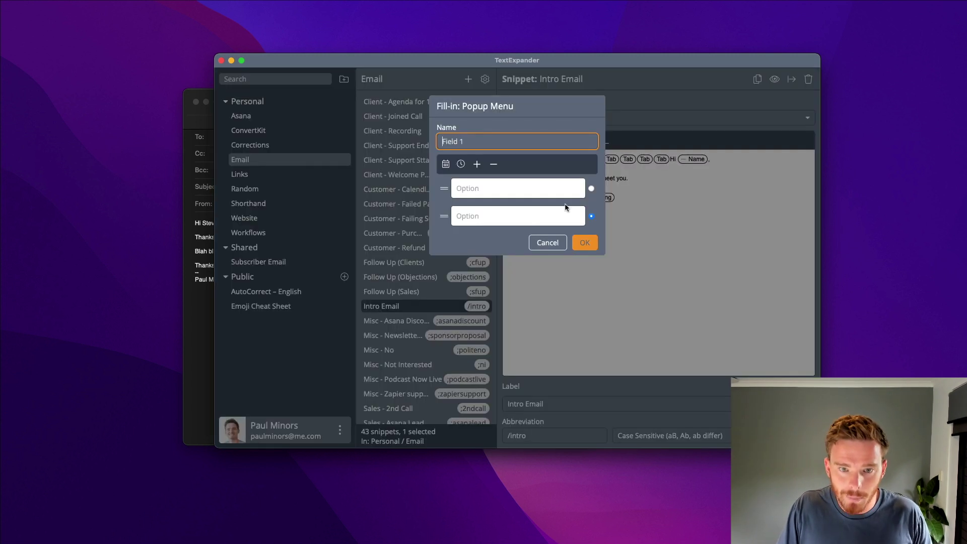
pyautogui.click(491, 188)
pyautogui.write('in person')
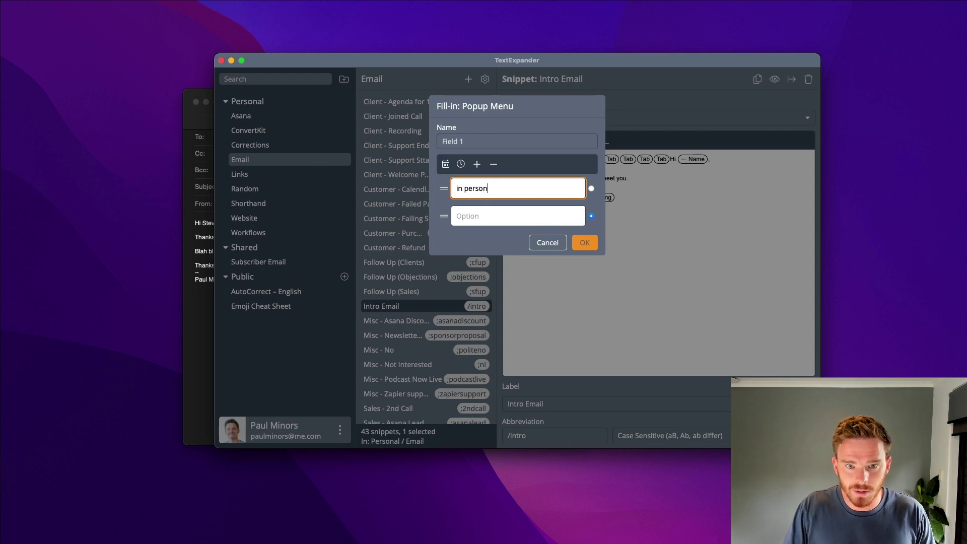
pyautogui.click(478, 221)
pyautogui.write('on Zoom')
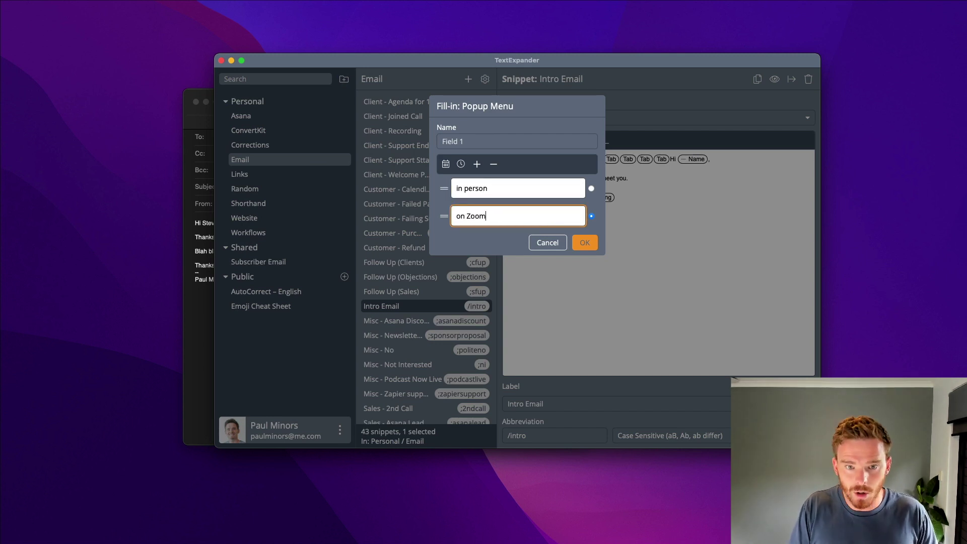
pyautogui.click(470, 144)
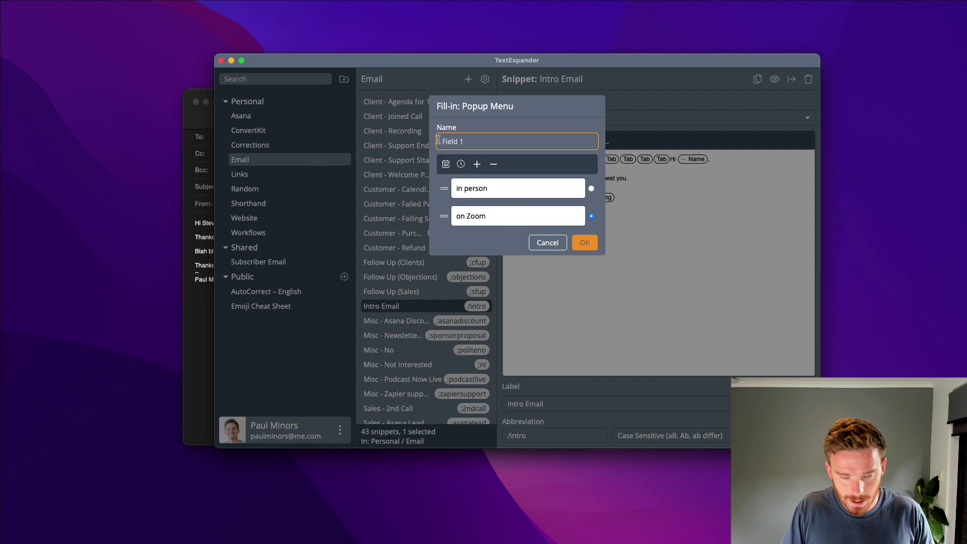
pyautogui.write('Location')
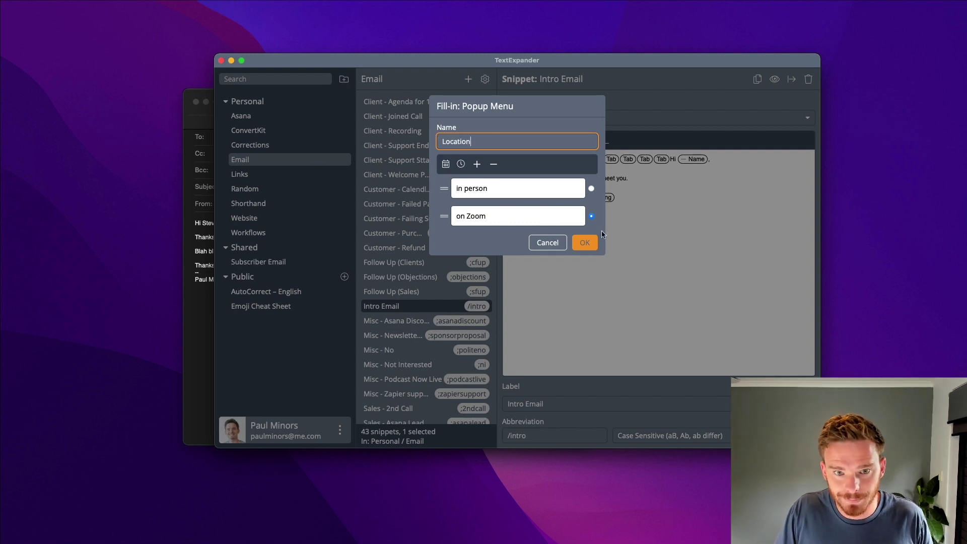
pyautogui.click(586, 243)
pyautogui.doubleClick(561, 222)
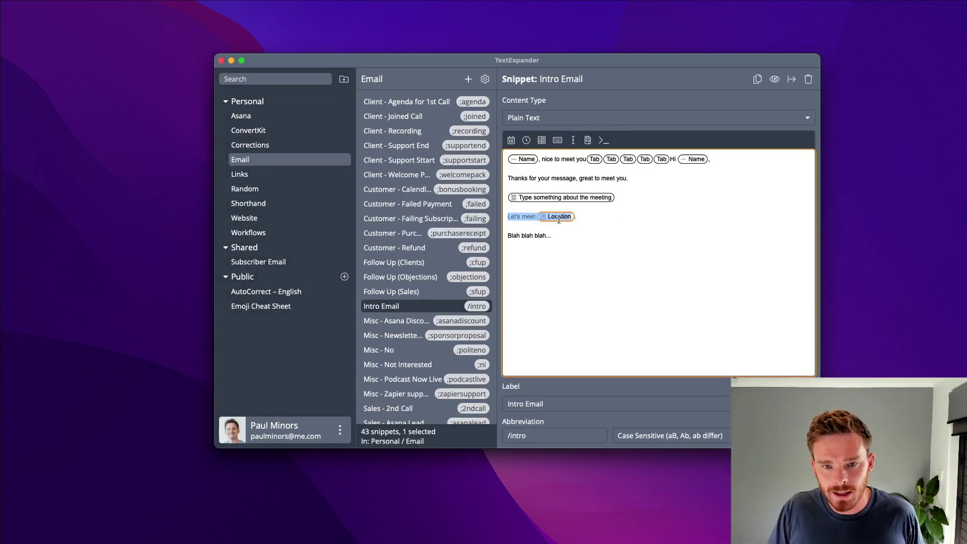
pyautogui.click(544, 244)
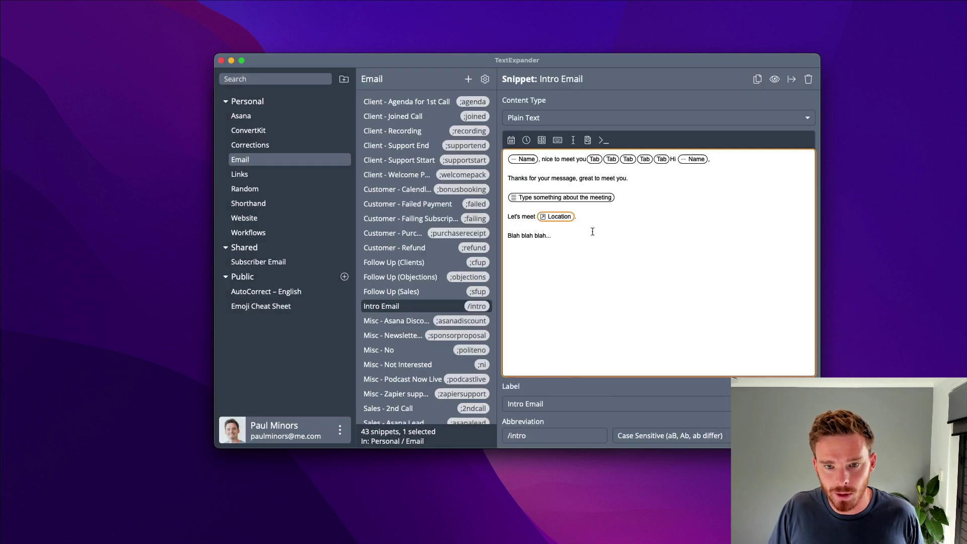
pyautogui.click(586, 217)
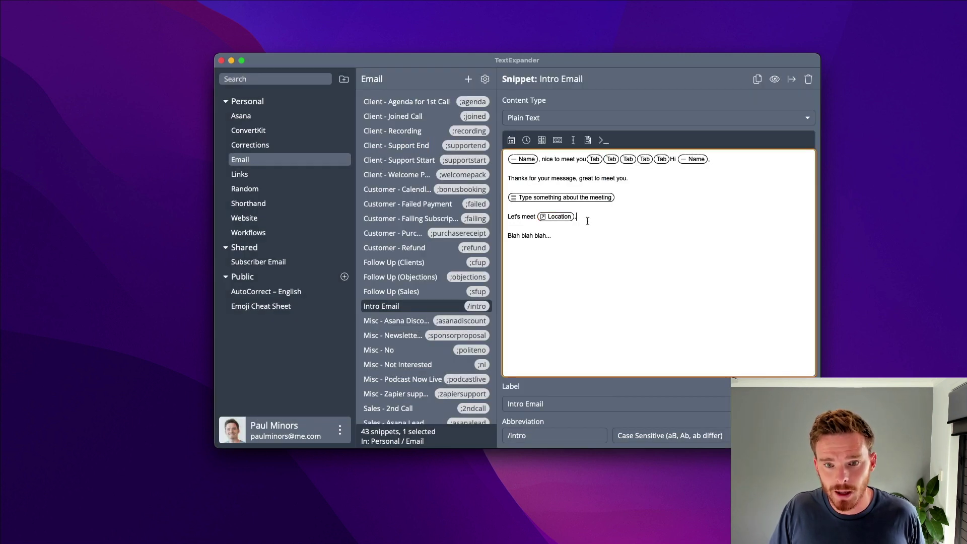
# Step: Insert an optional section named 'Zoom Link' after the Let's meet line
pyautogui.click(587, 216)
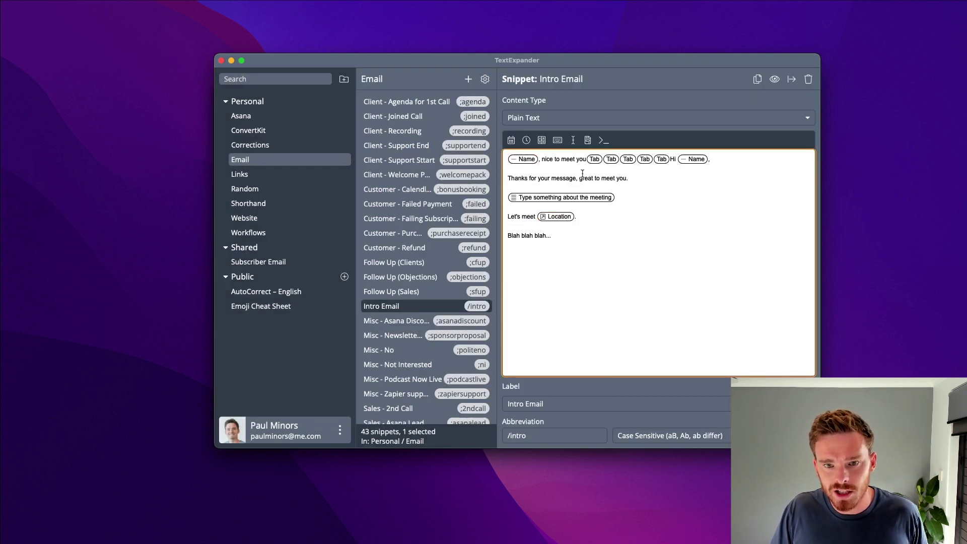
pyautogui.click(588, 141)
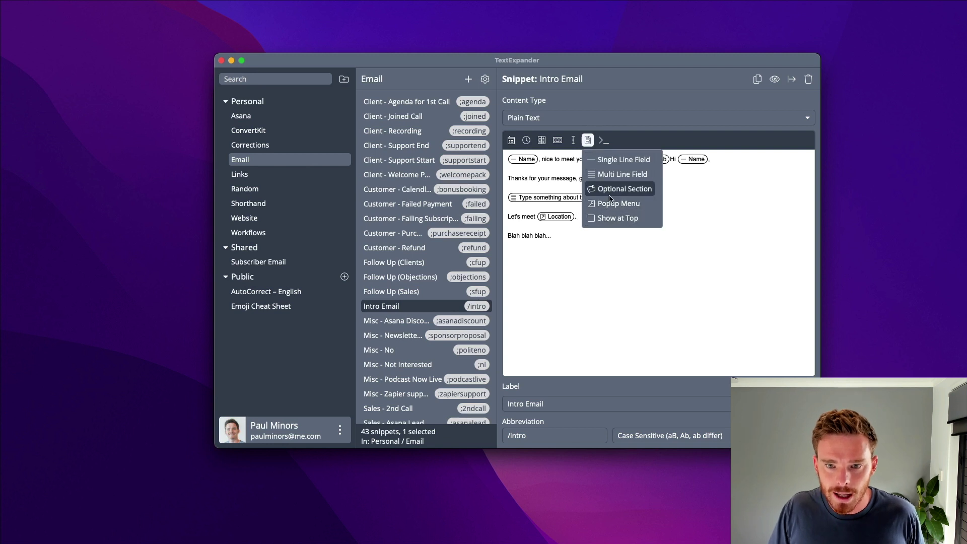
pyautogui.click(615, 191)
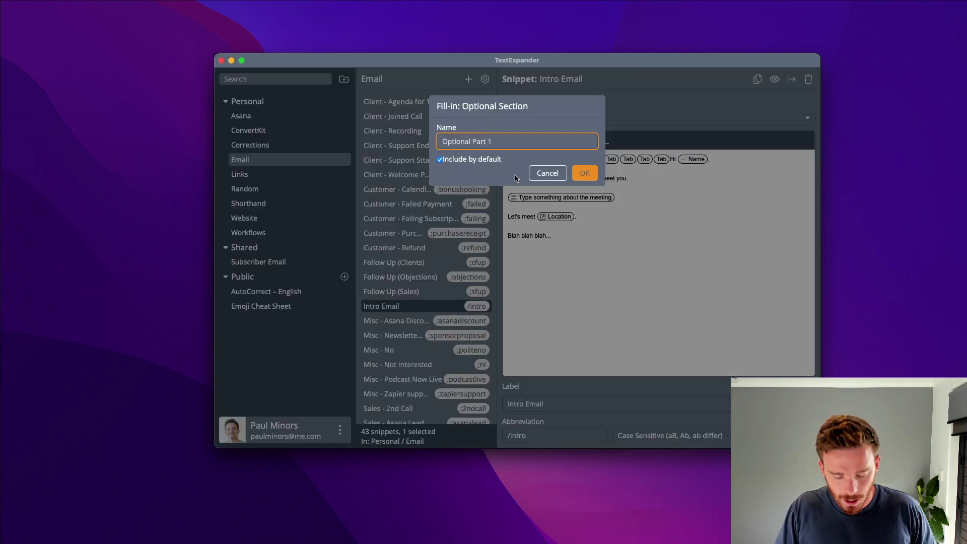
pyautogui.press('super+a')
pyautogui.write('Z')
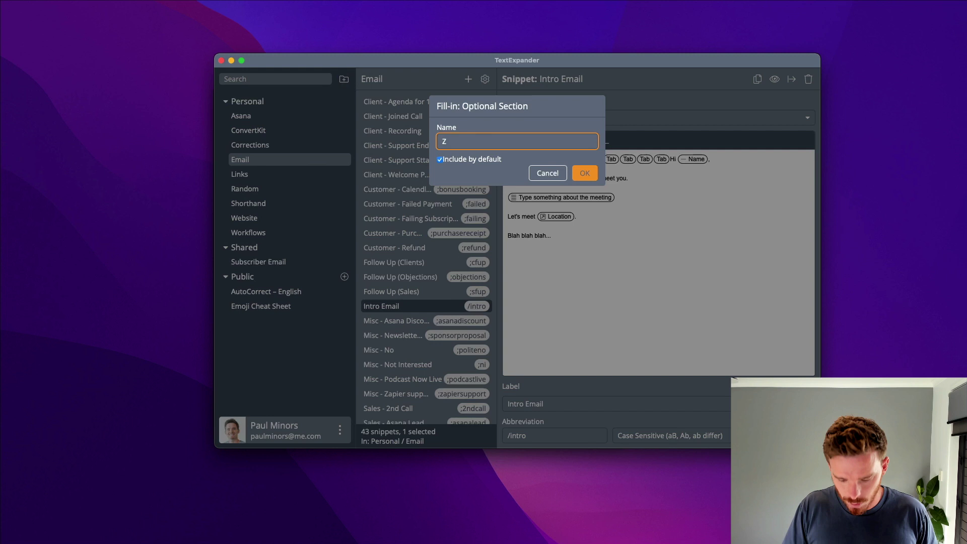
pyautogui.write('oom Link')
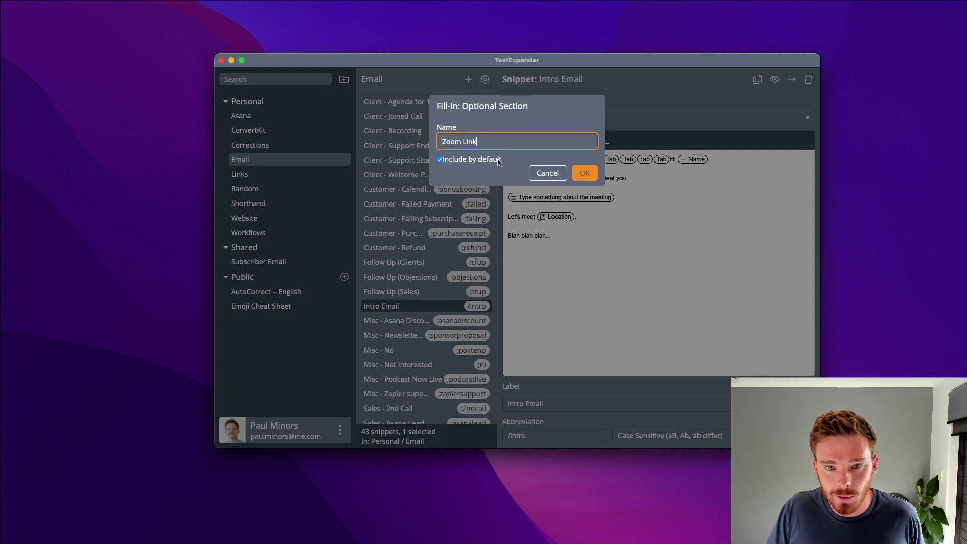
pyautogui.click(585, 173)
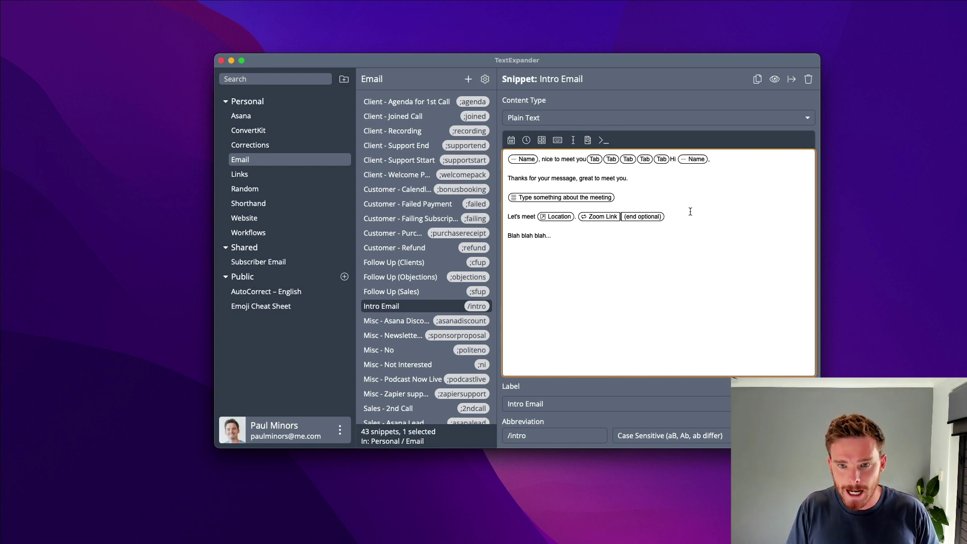
# Step: Write 'I'll send you the Zoom link.' in the section and delete the Blah blah blah line
pyautogui.write("I'll send ")
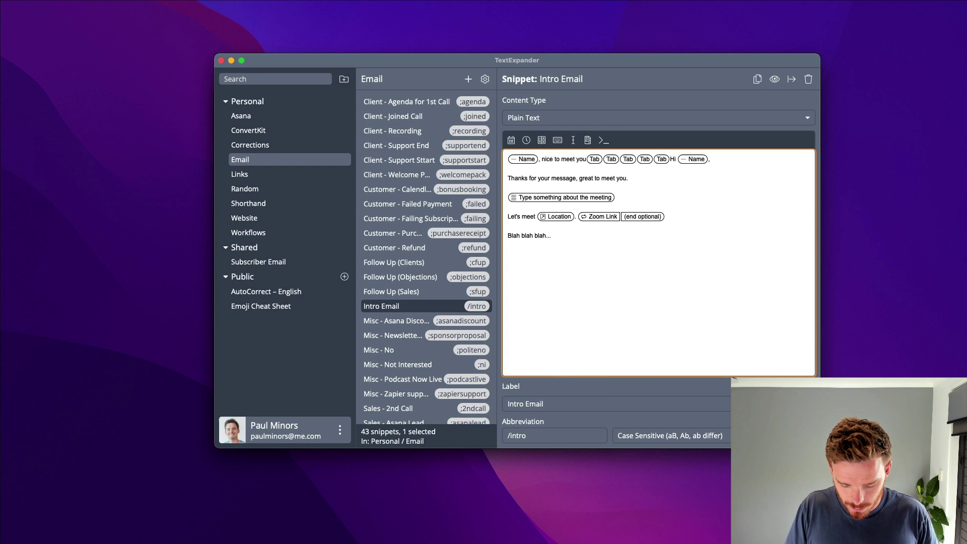
pyautogui.write('you the Zoom link')
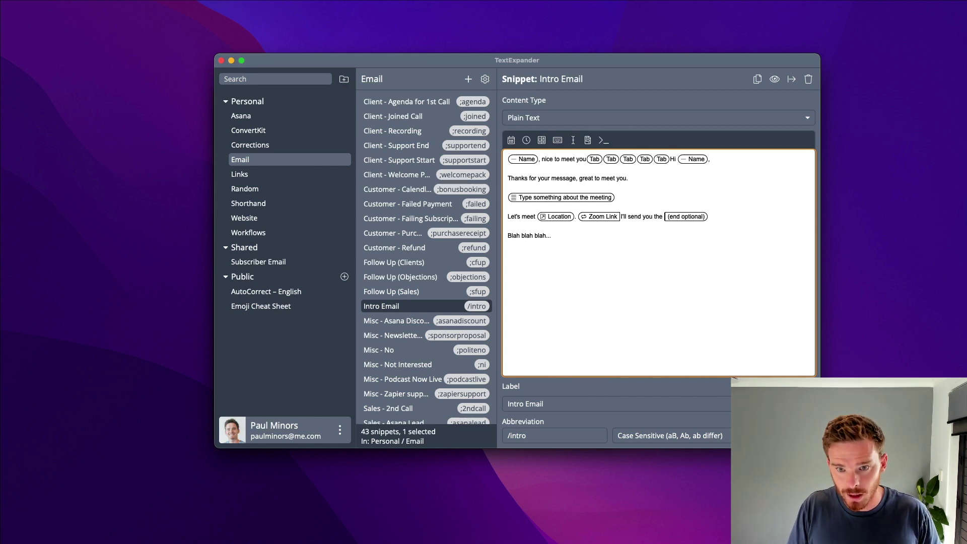
pyautogui.write('.')
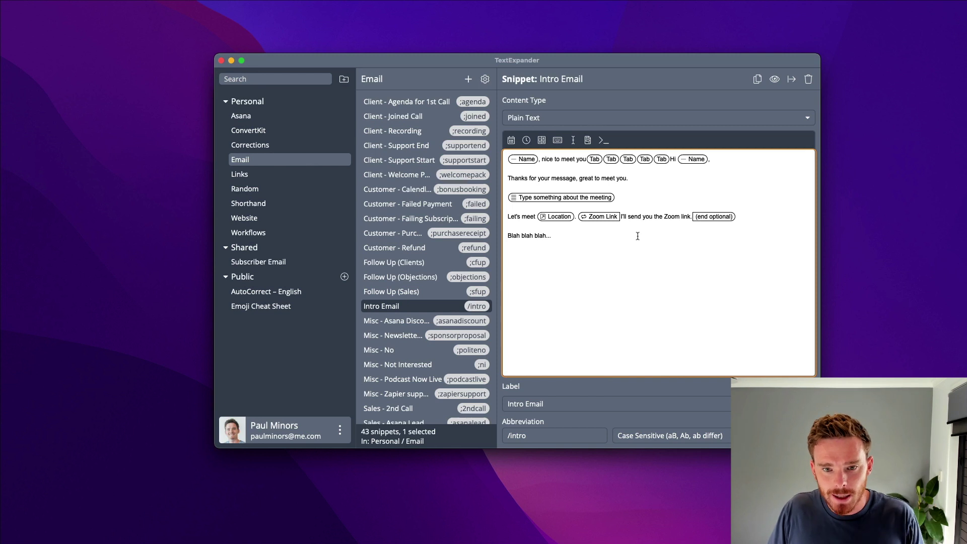
pyautogui.press('super+BackSpace')
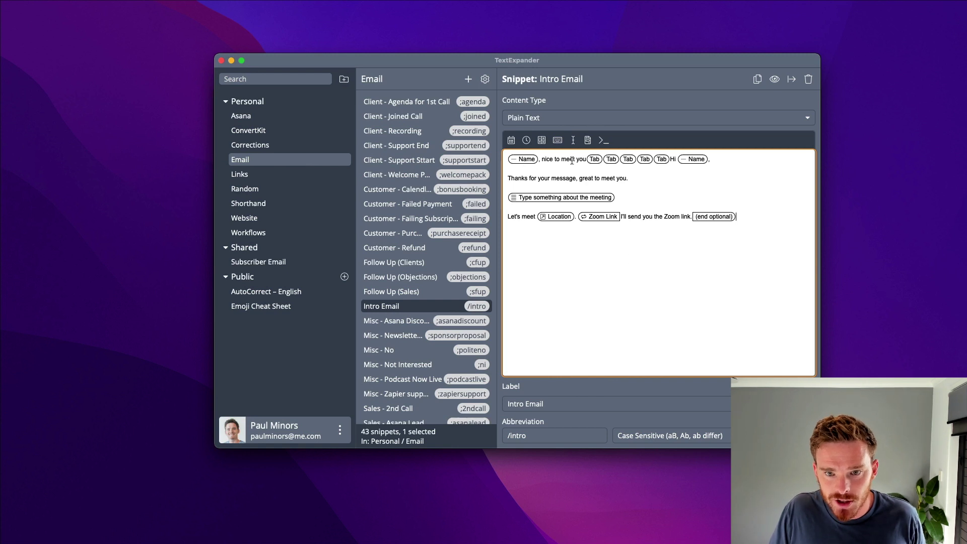
pyautogui.click(676, 160)
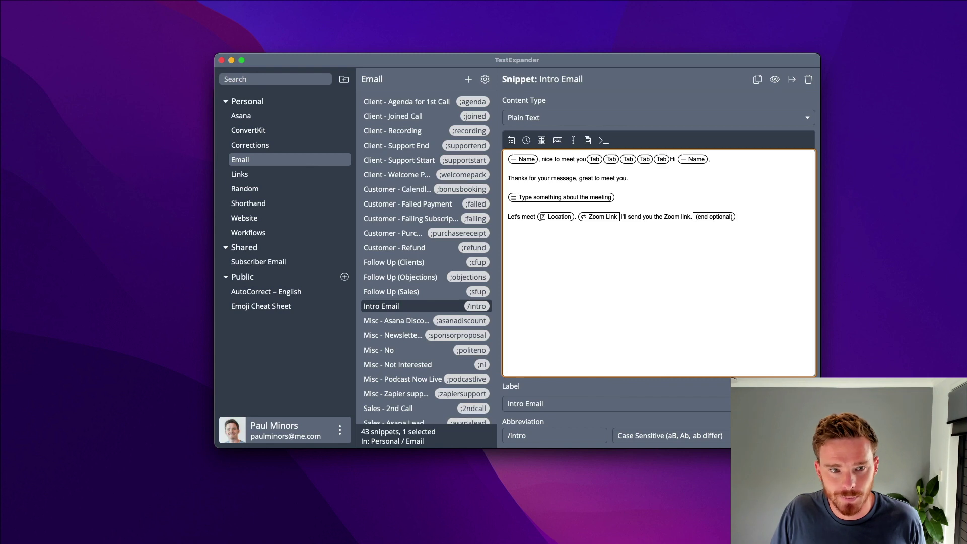
# Step: In a new Mail message, expand /intro and fill in a name and the note 'I'm excited to meet abd discuss'
pyautogui.press('super+Tab')
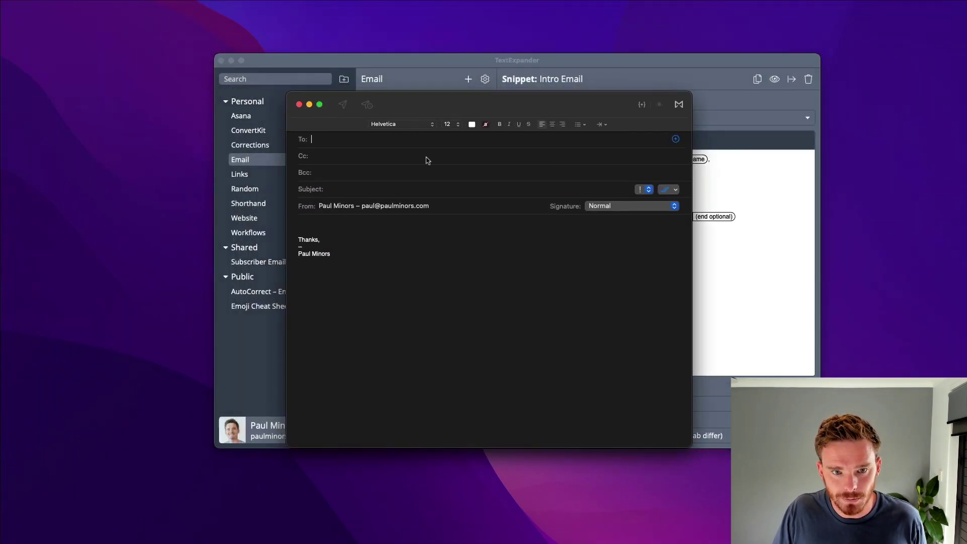
pyautogui.click(389, 187)
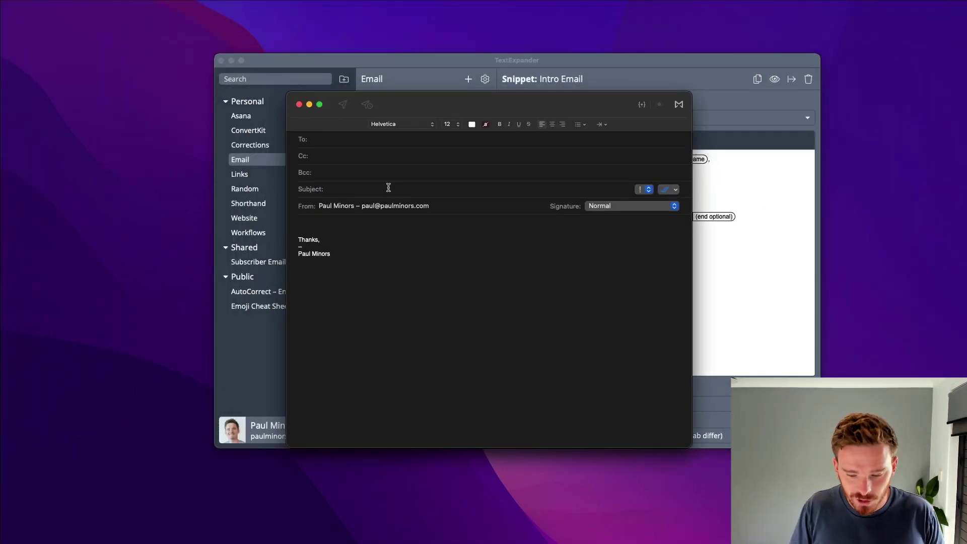
pyautogui.write('/intro')
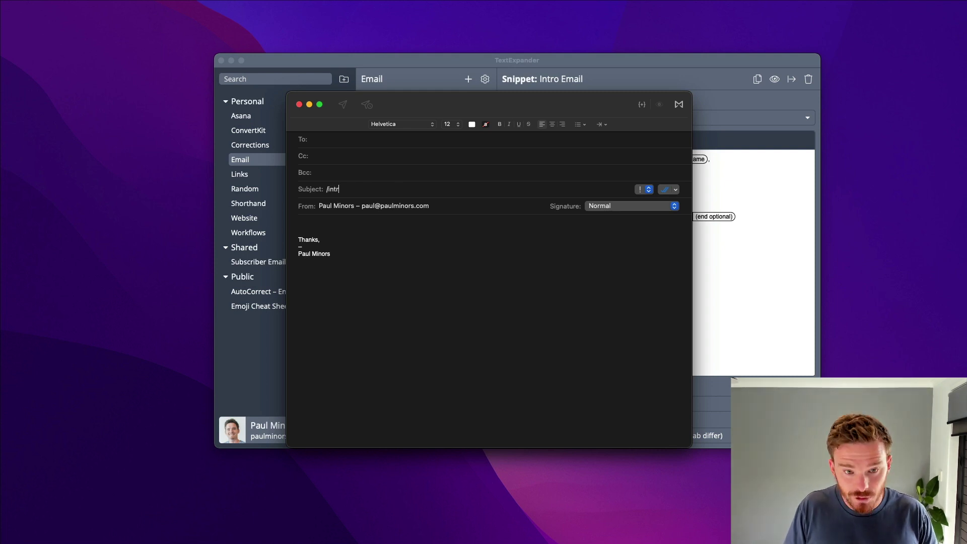
pyautogui.moveTo(410, 213); pyautogui.dragTo(449, 171)
pyautogui.write('Steve')
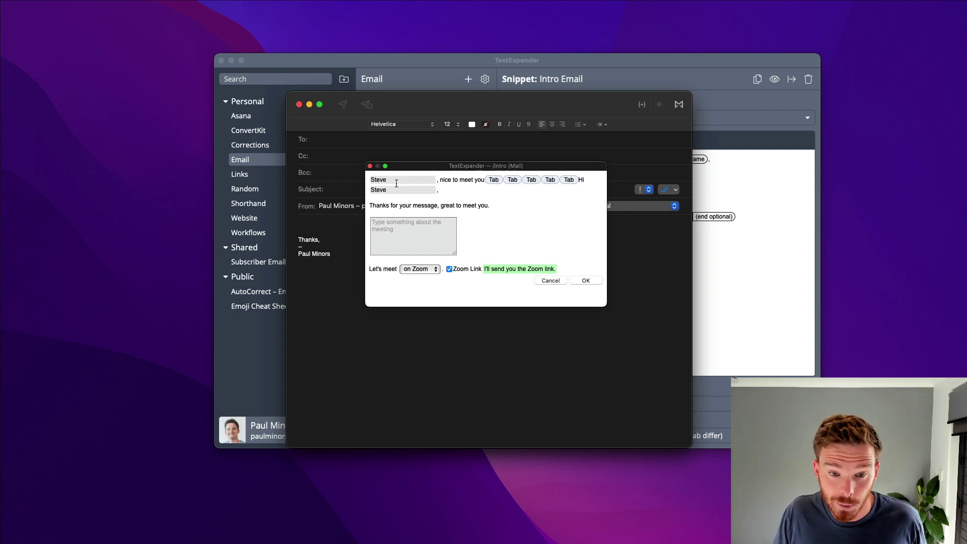
pyautogui.press('Tab')
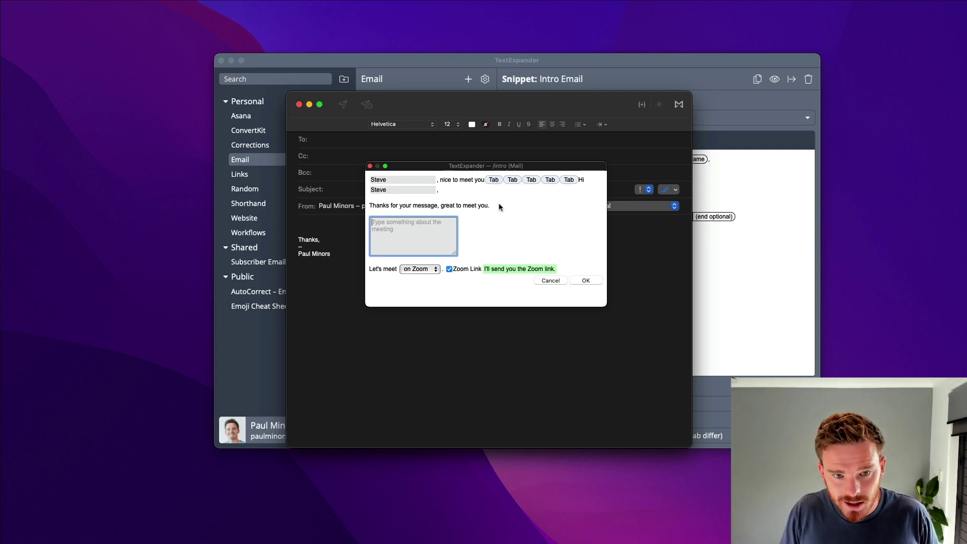
pyautogui.write("I'm ex")
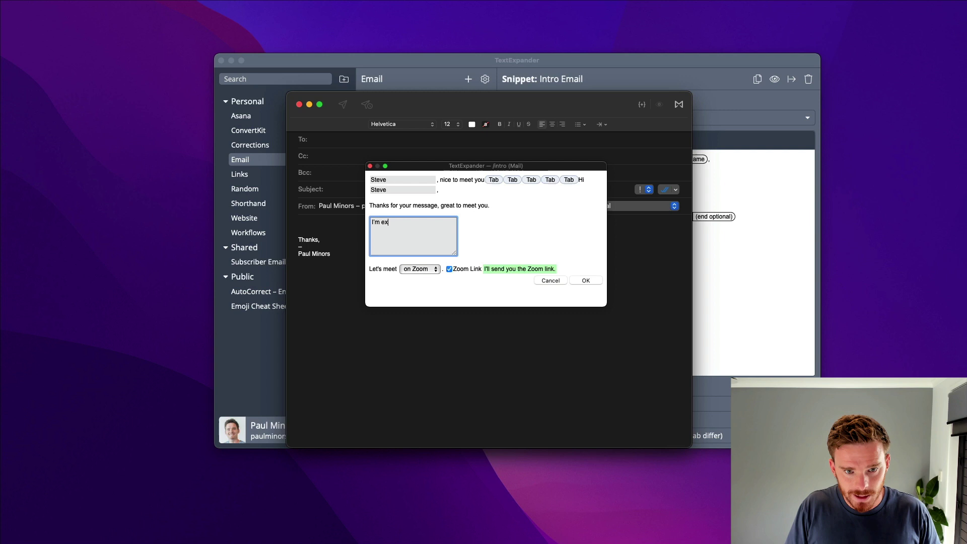
pyautogui.write('cited to meet ab')
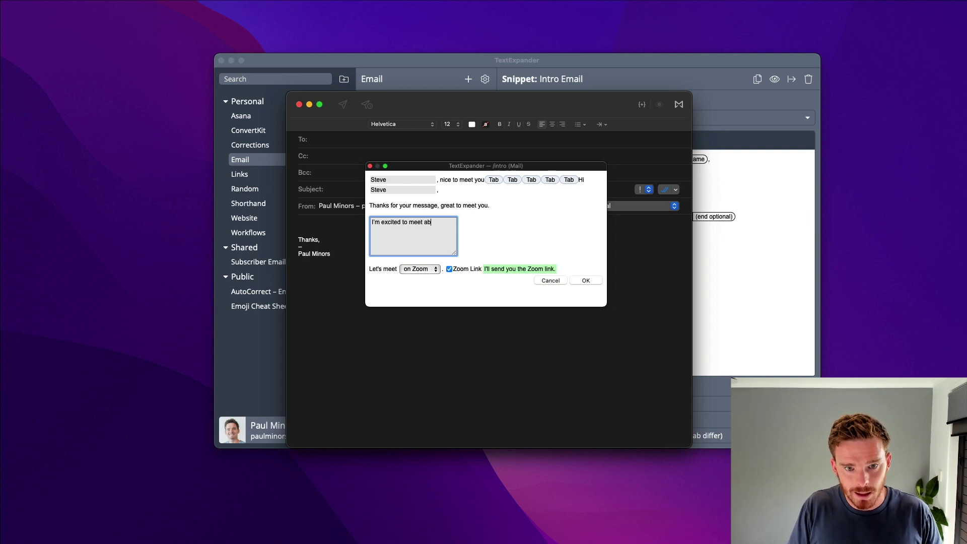
pyautogui.press('BackSpace')
pyautogui.write('nd discuss the project.')
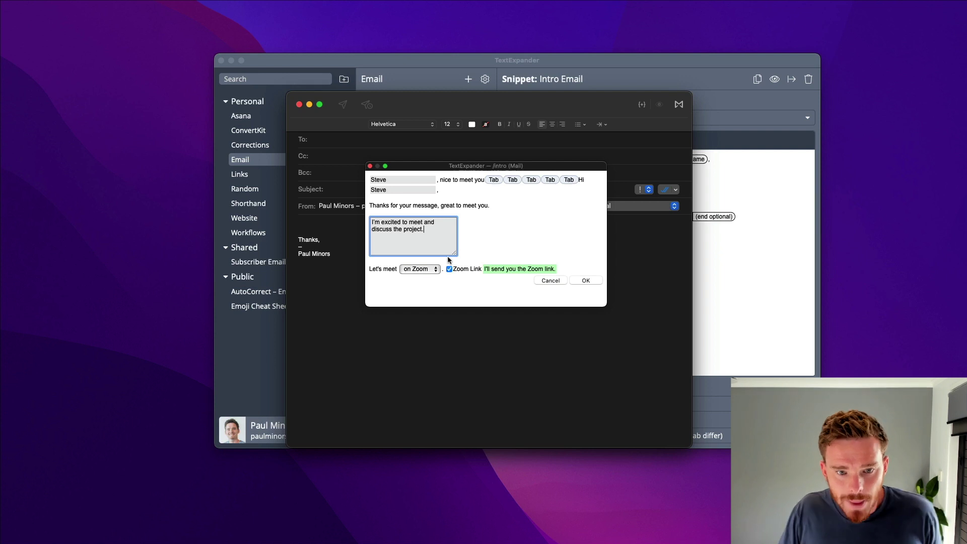
# Step: Keep 'on Zoom' as the location with the Zoom Link section on, and insert the snippet
pyautogui.click(432, 270)
pyautogui.click(430, 271)
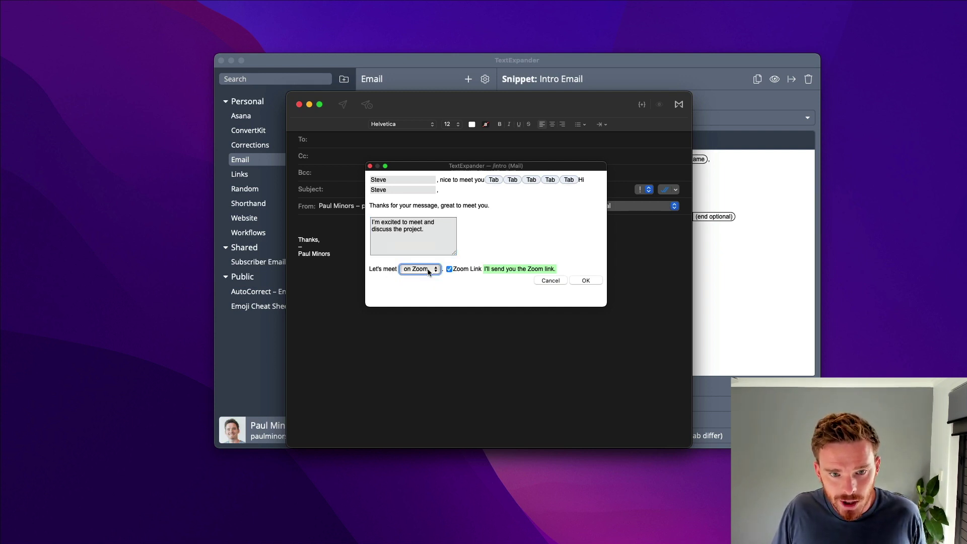
pyautogui.click(429, 272)
pyautogui.click(422, 281)
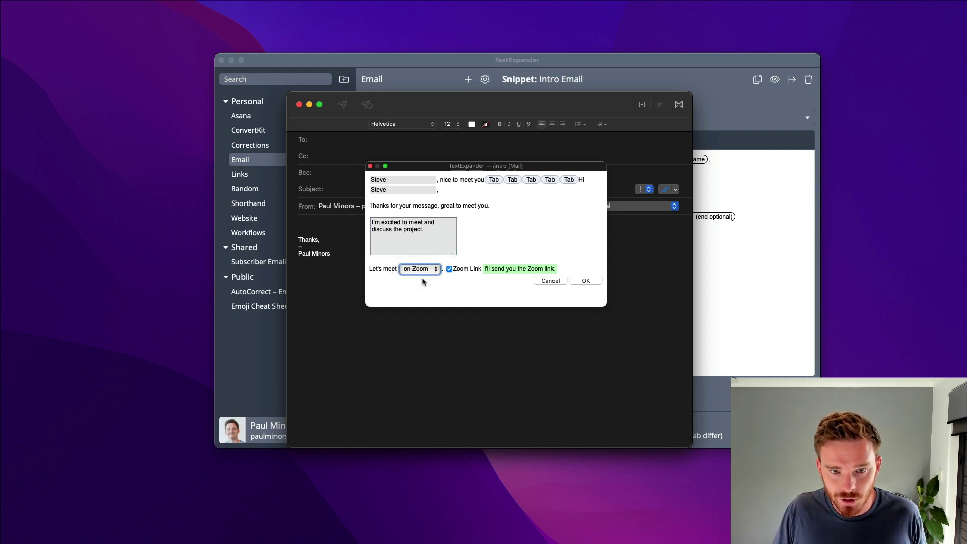
pyautogui.click(449, 270)
pyautogui.click(449, 270)
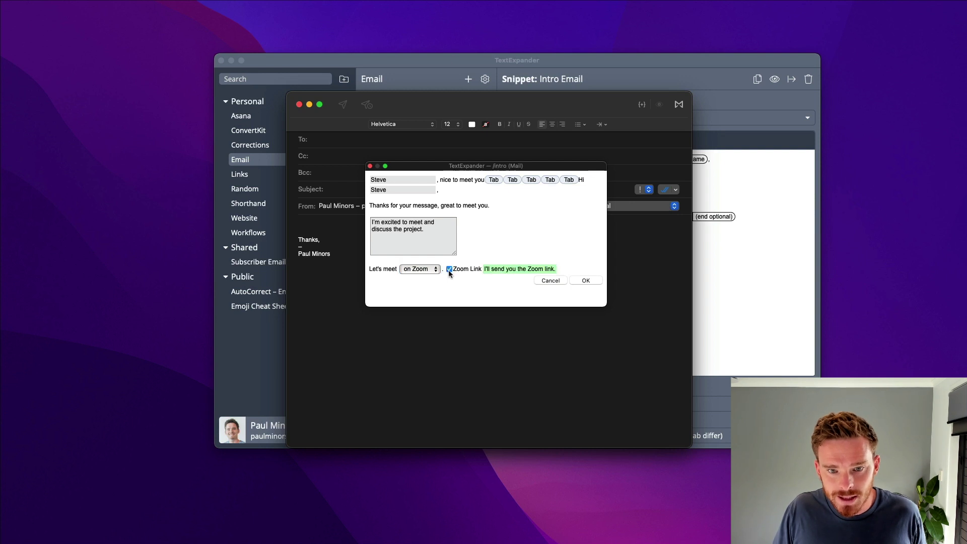
pyautogui.click(579, 282)
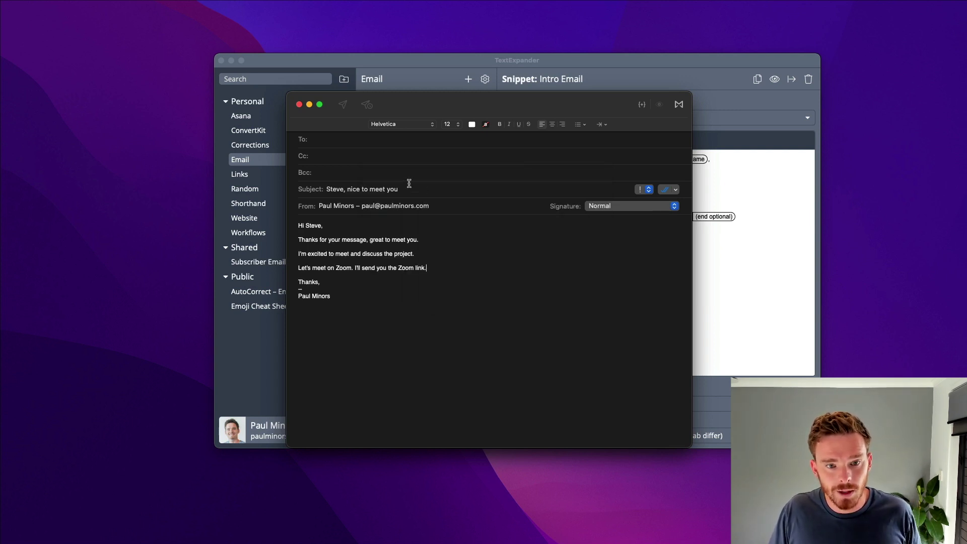
# Step: Inspect the expanded subject, greeting name, meeting note and Zoom location in the message
pyautogui.moveTo(326, 187); pyautogui.dragTo(403, 191)
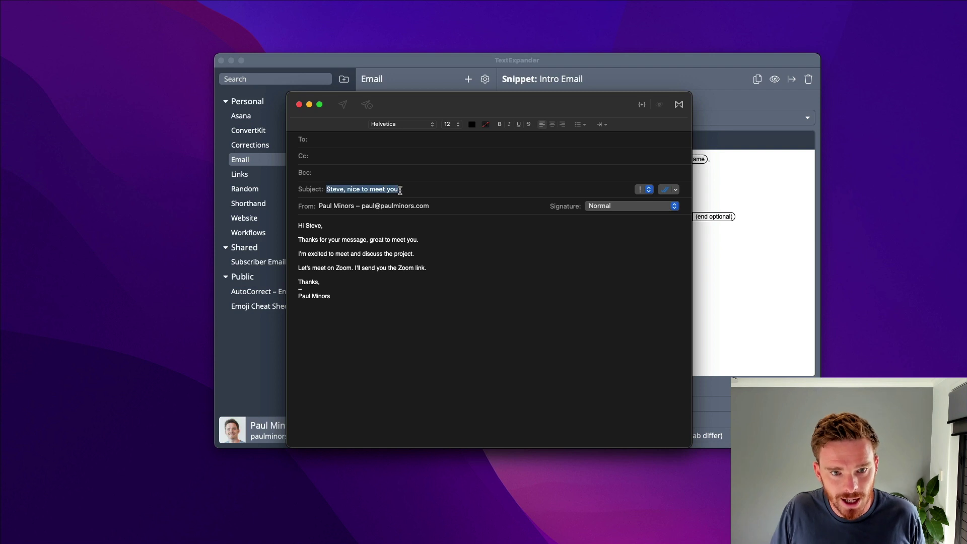
pyautogui.click(405, 191)
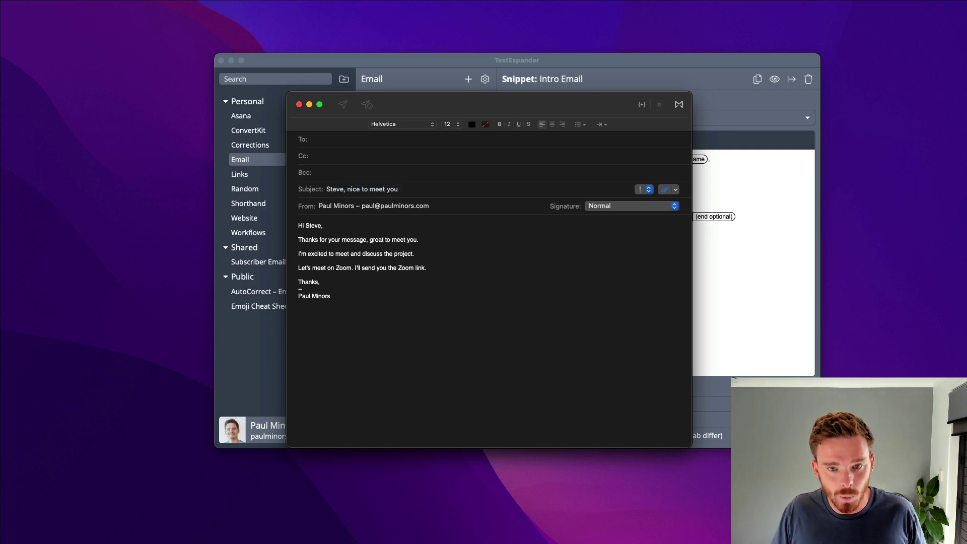
pyautogui.press('Tab')
pyautogui.press('Tab')
pyautogui.press('Tab')
pyautogui.press('Tab')
pyautogui.press('Tab')
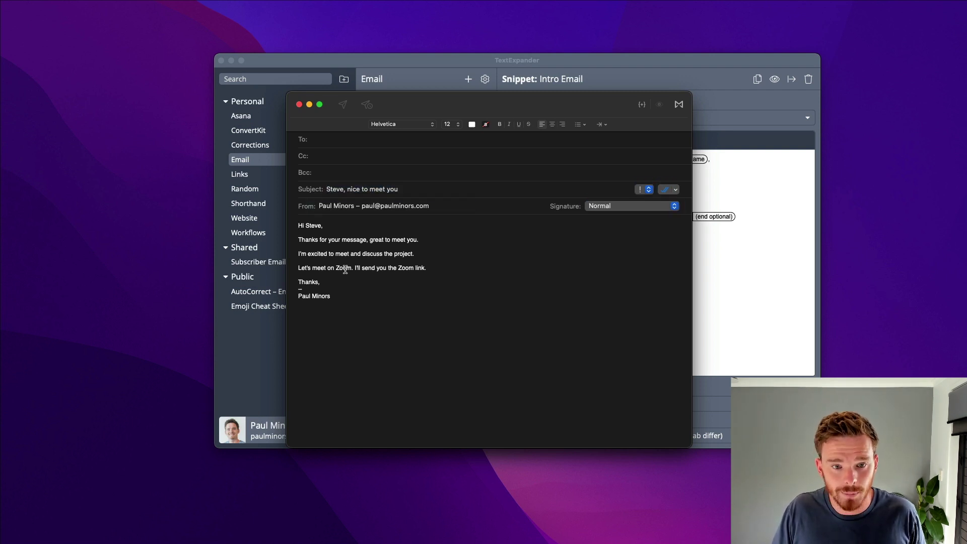
pyautogui.moveTo(427, 268); pyautogui.dragTo(300, 220)
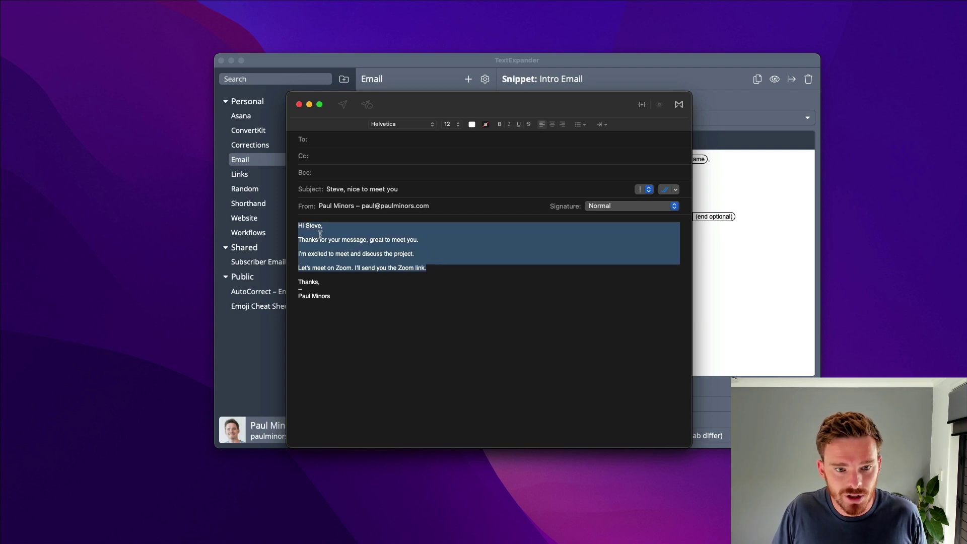
pyautogui.click(321, 234)
pyautogui.doubleClick(313, 226)
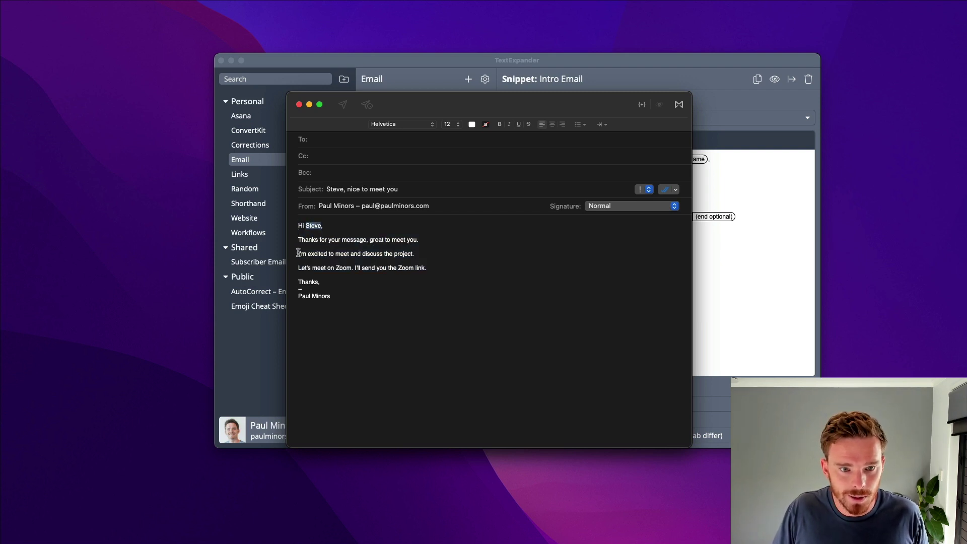
pyautogui.moveTo(299, 253); pyautogui.dragTo(416, 255)
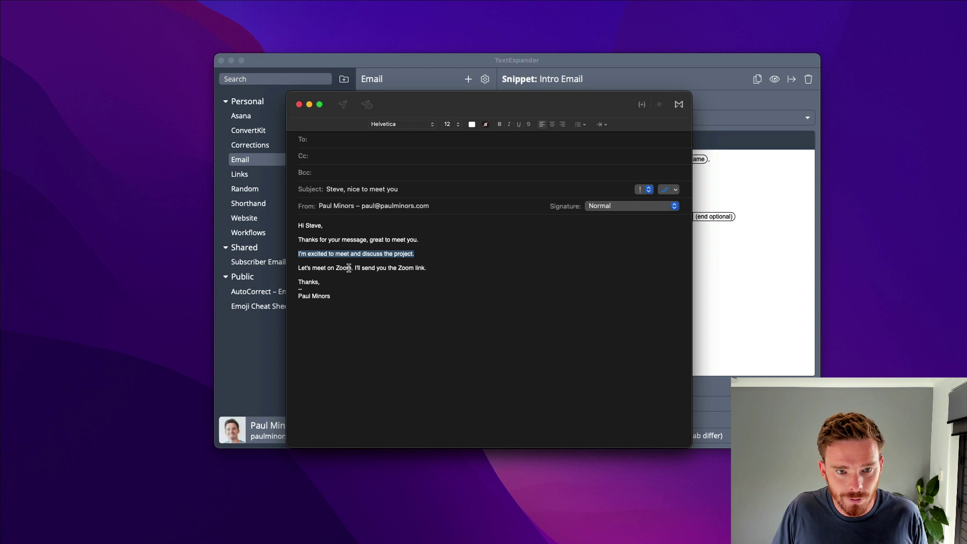
pyautogui.moveTo(352, 268); pyautogui.dragTo(426, 267)
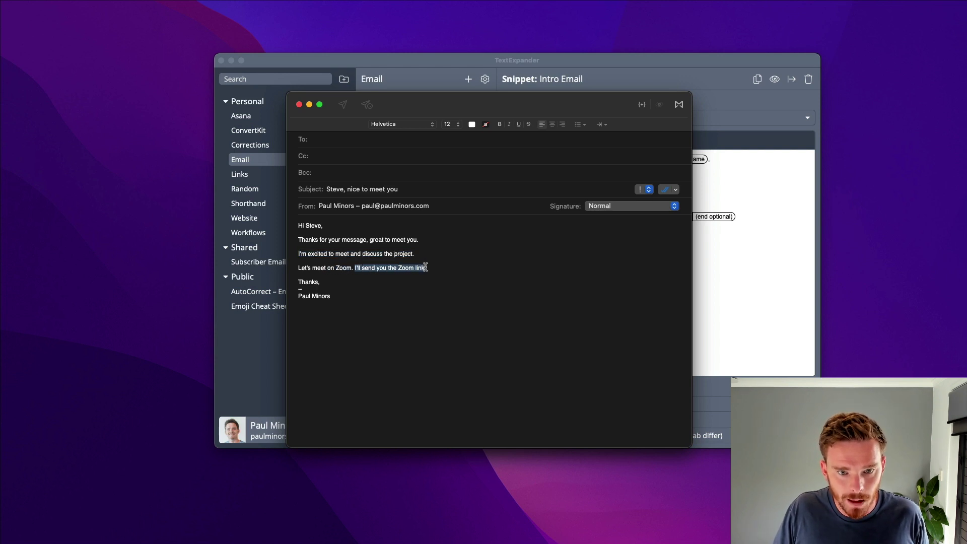
pyautogui.click(437, 271)
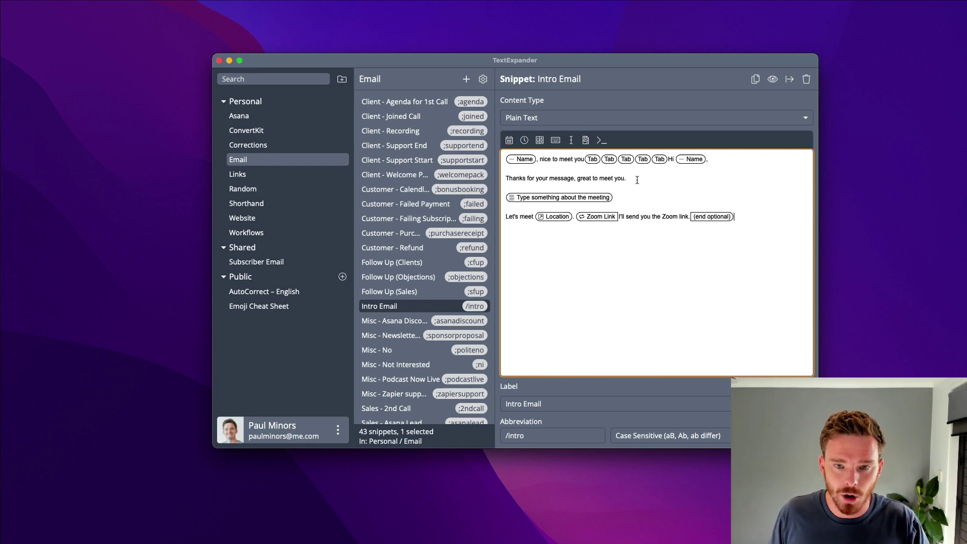
# Step: Set content type to Formatted Text, Pictures and make the 'Thanks for your message' line bold and underlined
pyautogui.click(623, 119)
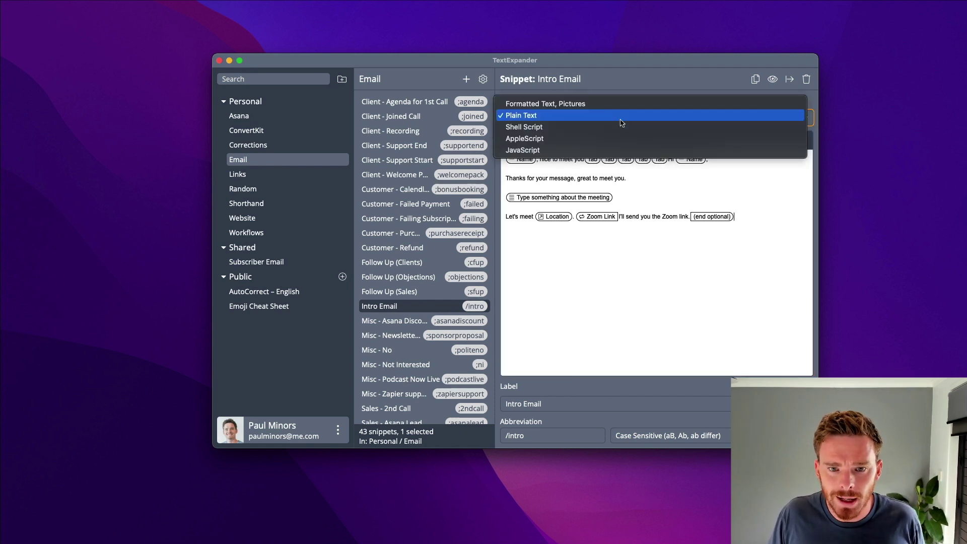
pyautogui.click(601, 109)
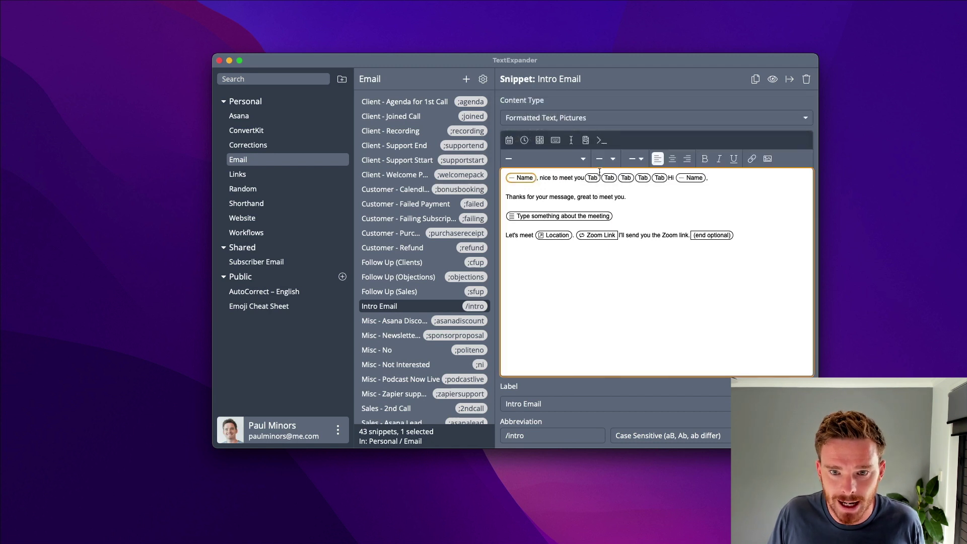
pyautogui.tripleClick(634, 199)
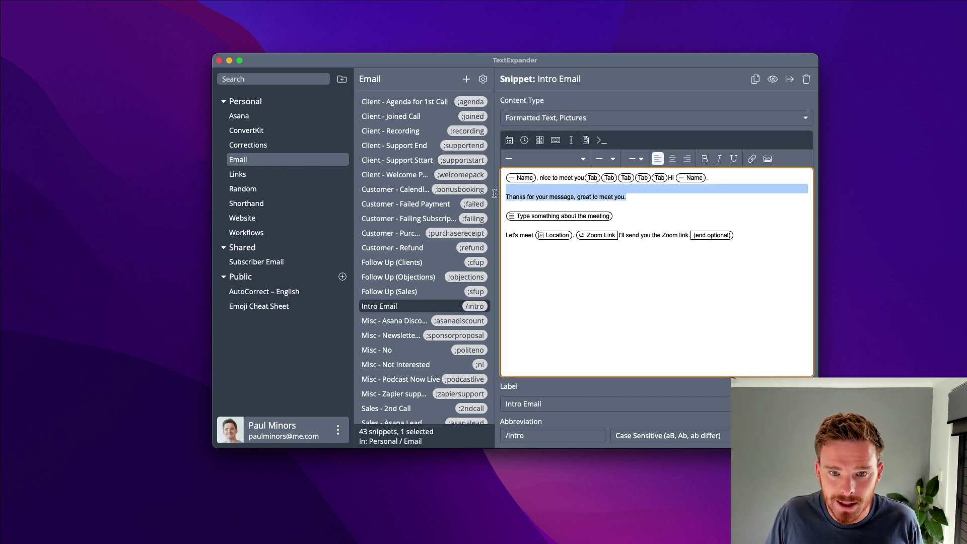
pyautogui.click(703, 159)
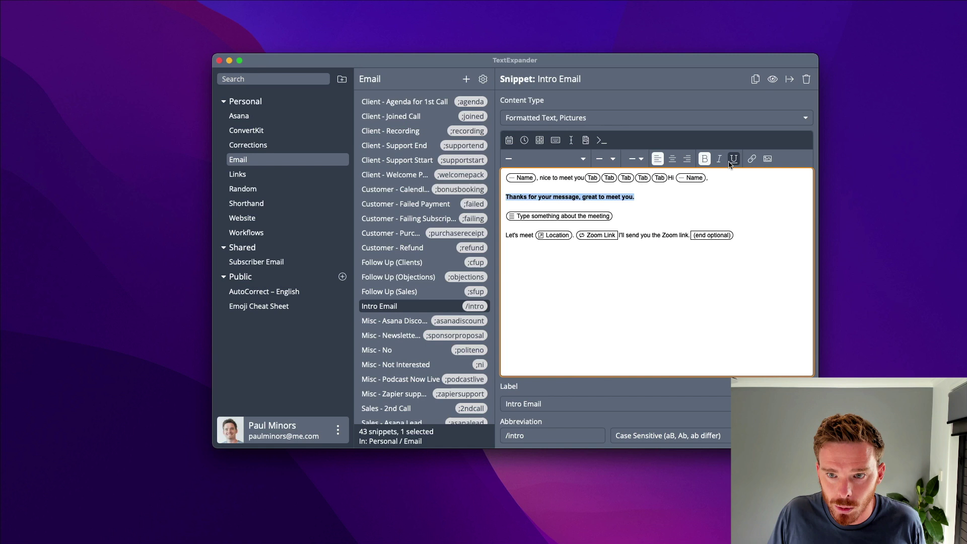
pyautogui.click(733, 159)
pyautogui.click(696, 207)
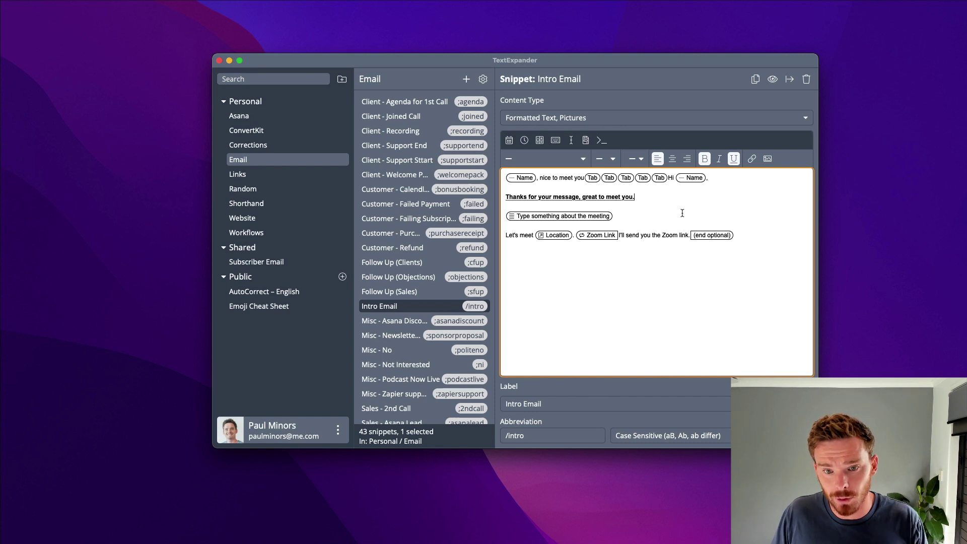
pyautogui.click(602, 121)
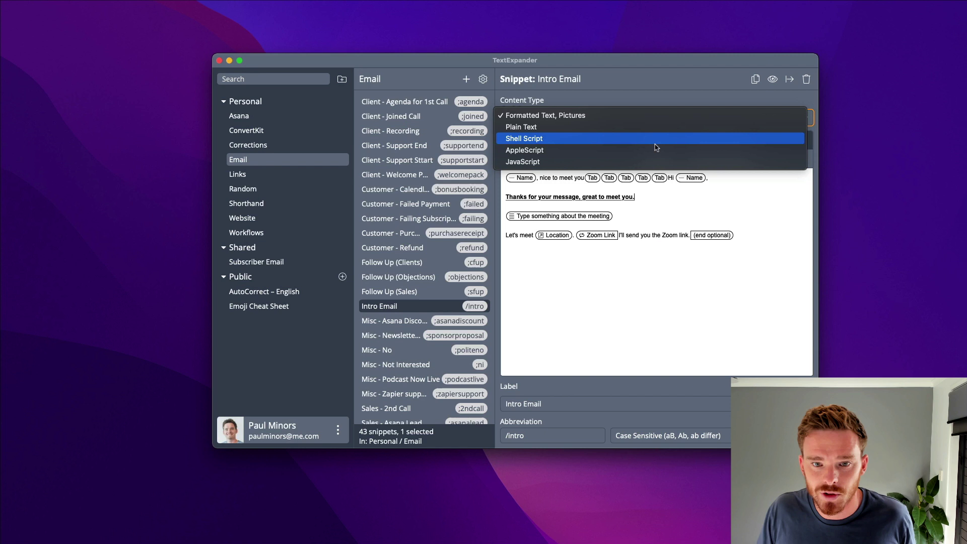
pyautogui.click(648, 274)
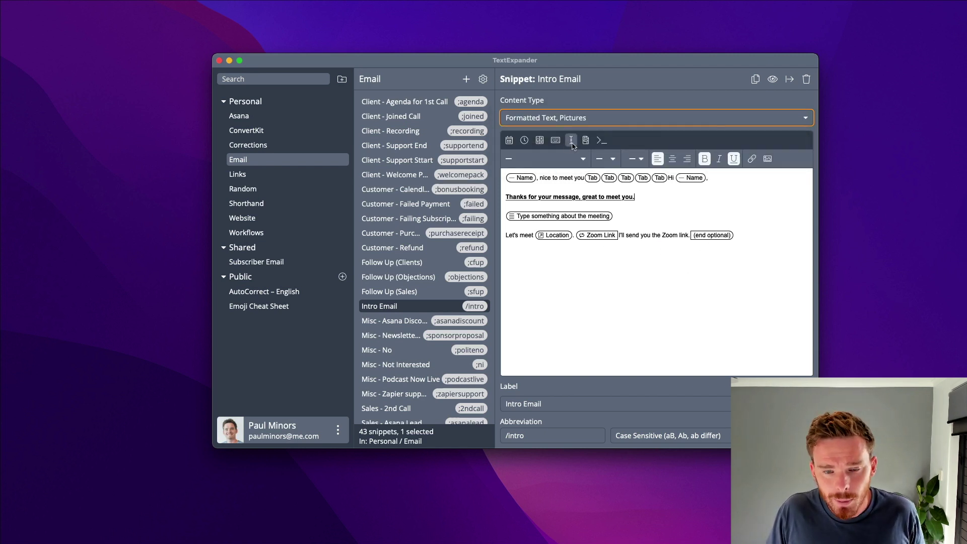
# Step: Add a date line Day: 01/Month: 01/Year: 2001 at the end of the snippet
pyautogui.click(674, 270)
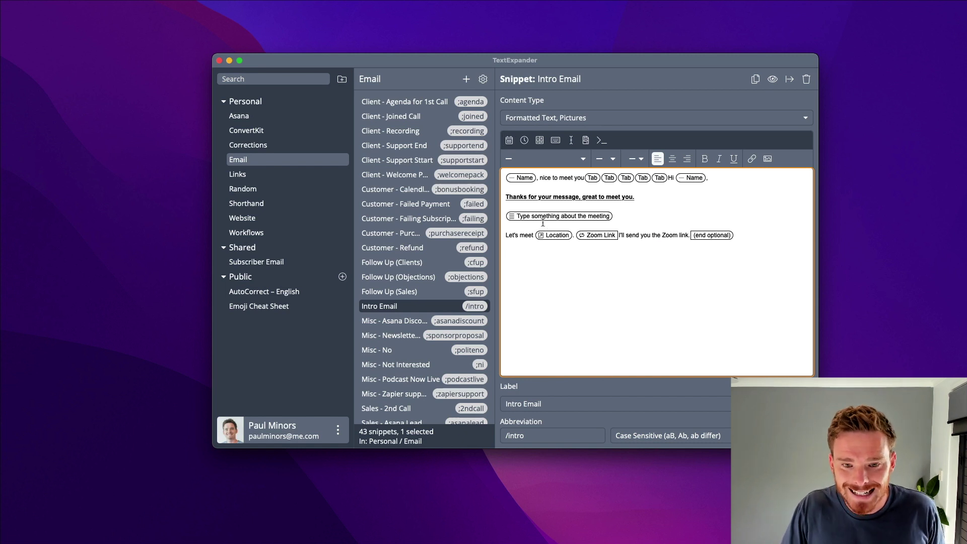
pyautogui.click(508, 142)
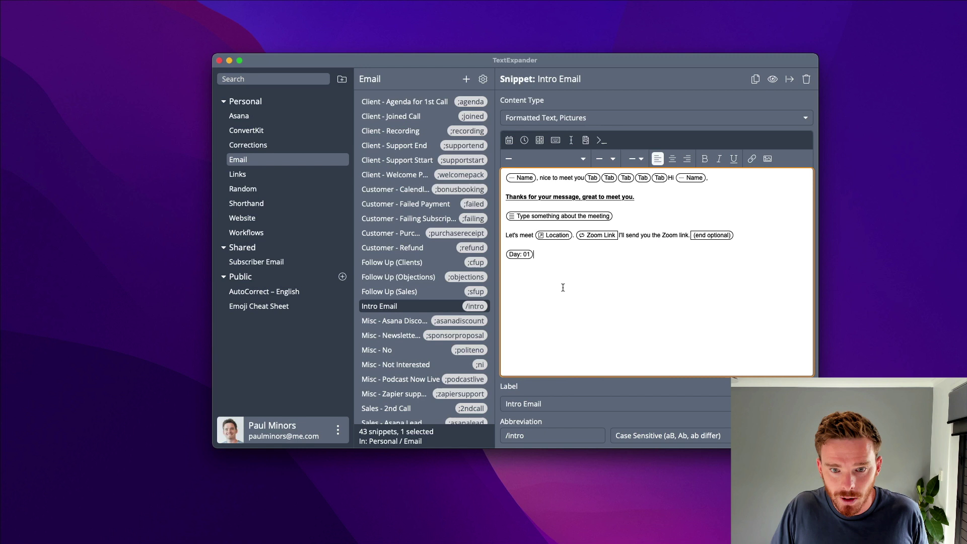
pyautogui.write('/')
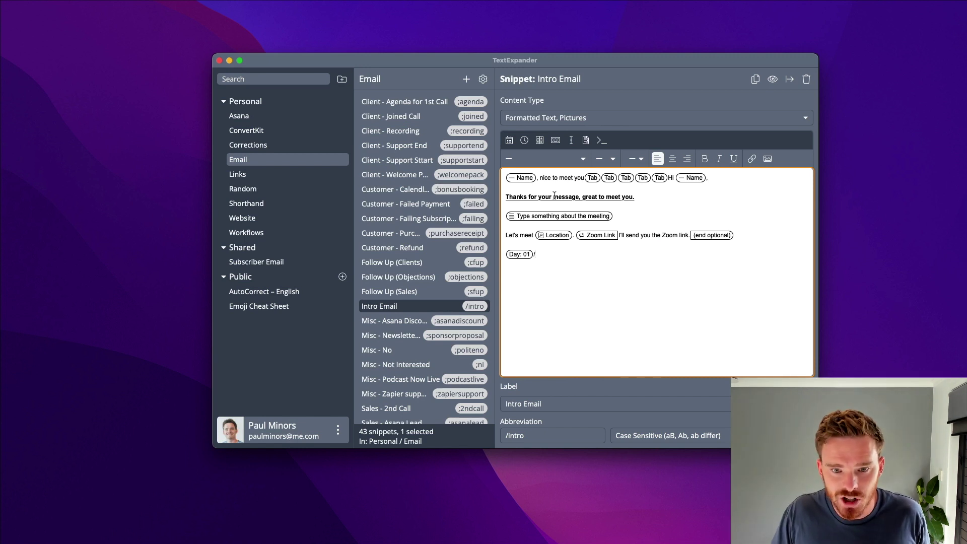
pyautogui.click(509, 141)
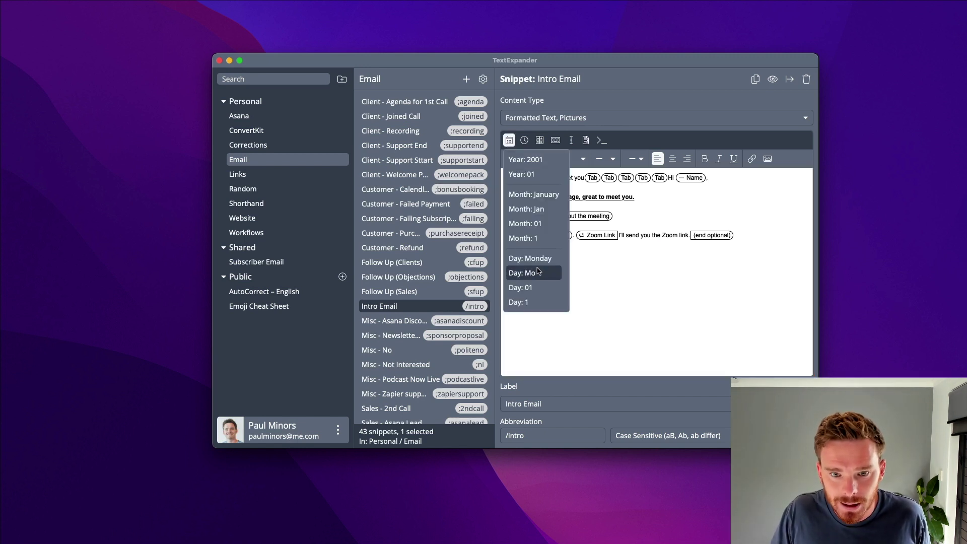
pyautogui.click(546, 229)
pyautogui.write('/Month: 01/')
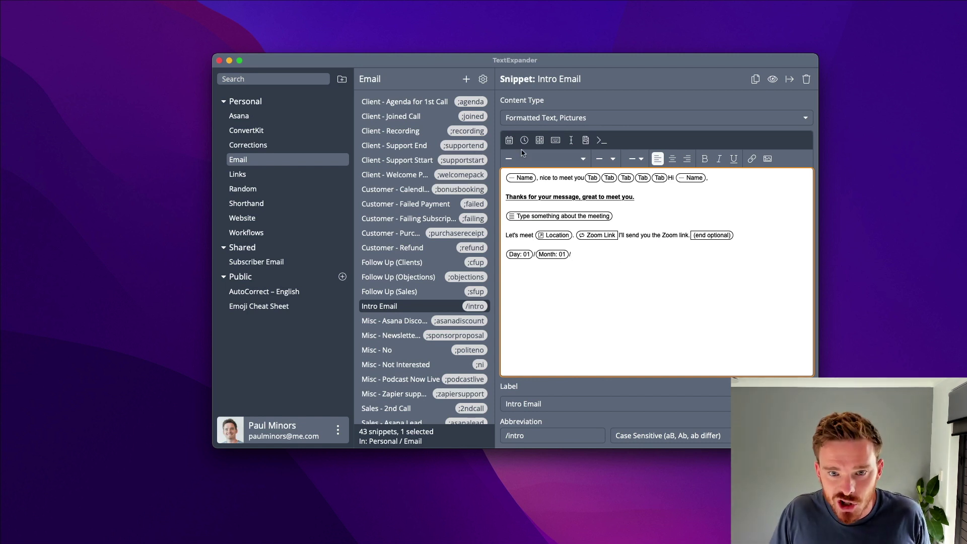
pyautogui.click(509, 141)
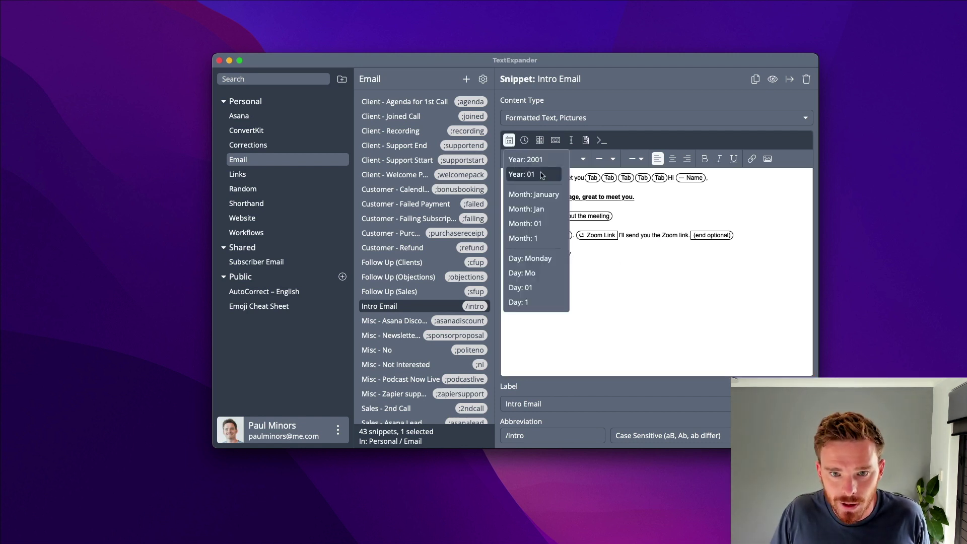
pyautogui.click(530, 158)
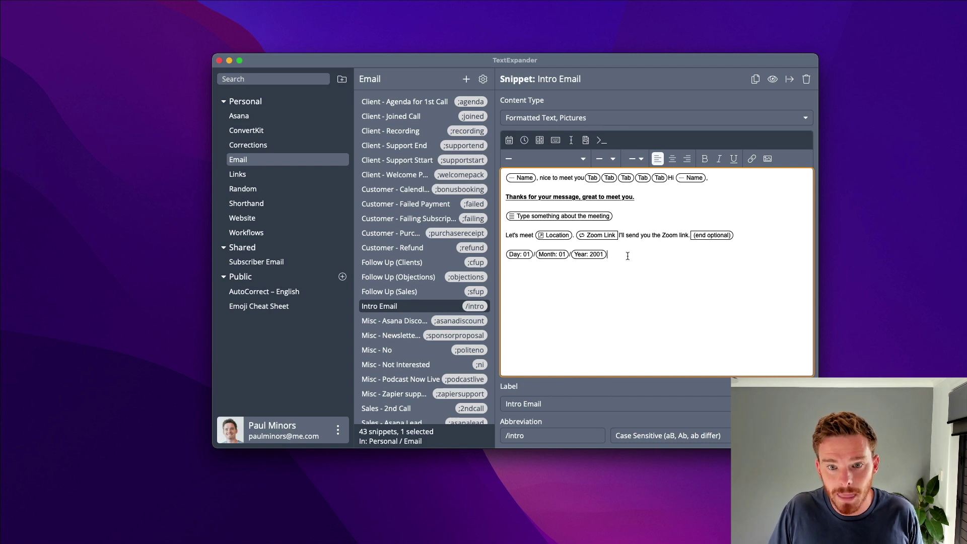
# Step: Browse the Time and Adjust date menus without inserting anything
pyautogui.click(523, 143)
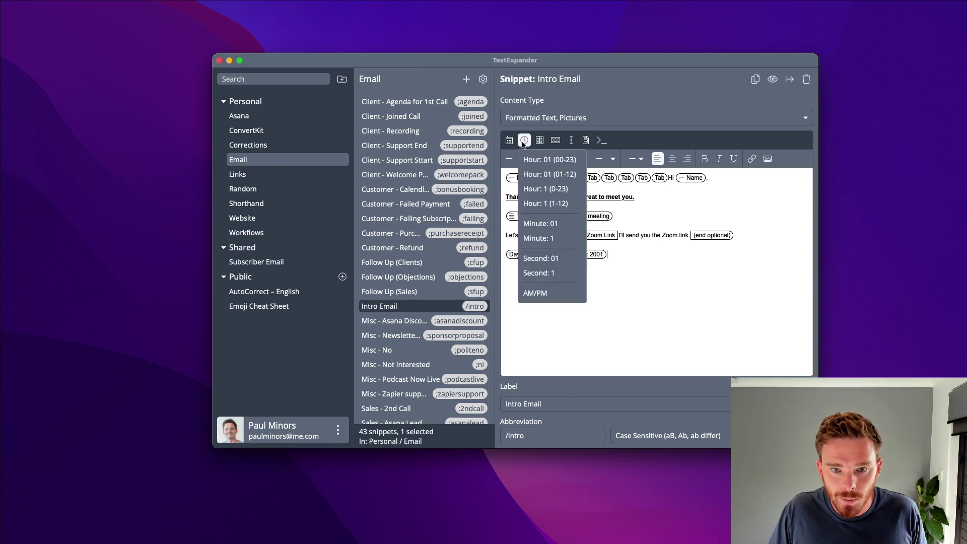
pyautogui.click(540, 141)
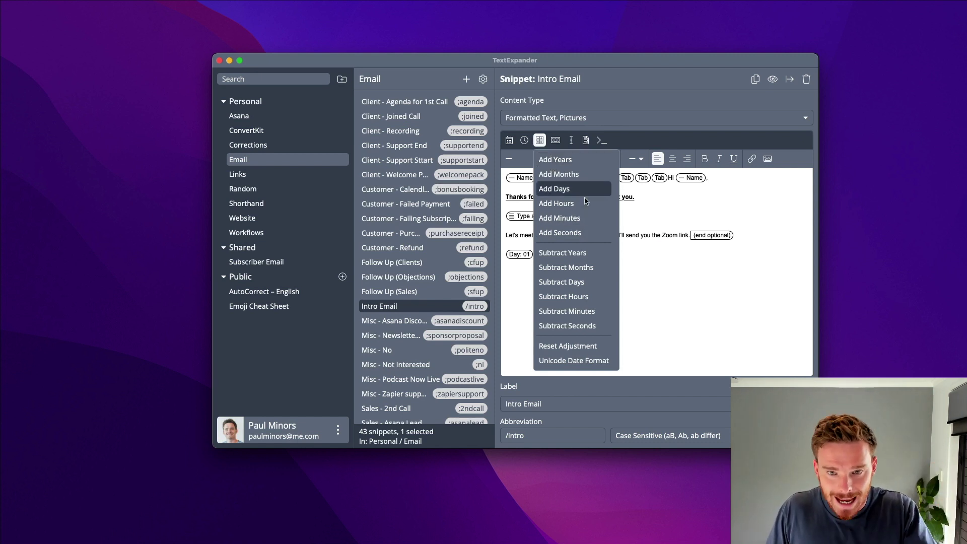
pyautogui.click(662, 320)
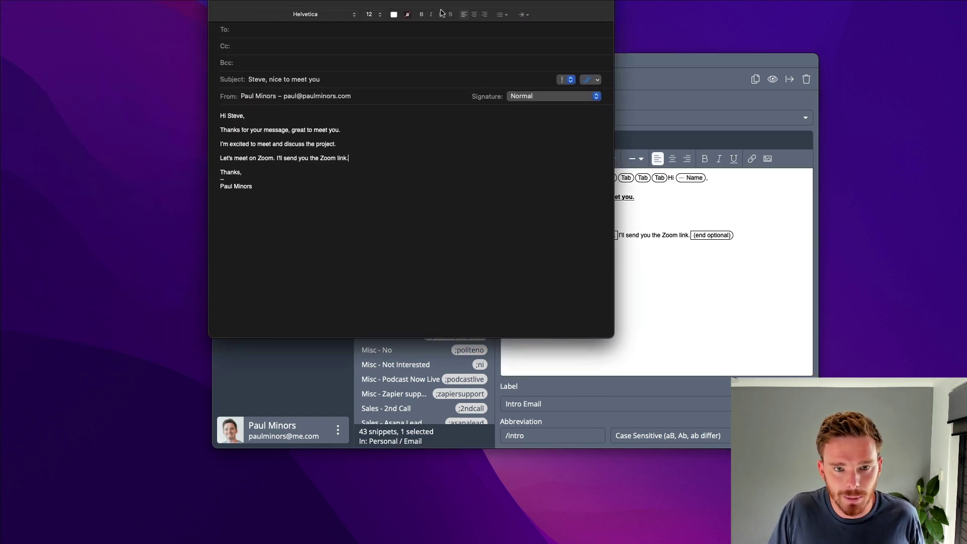
# Step: Expand /intro in the Mail draft's subject and confirm the date reads 14/02/2022
pyautogui.press('BackSpace')
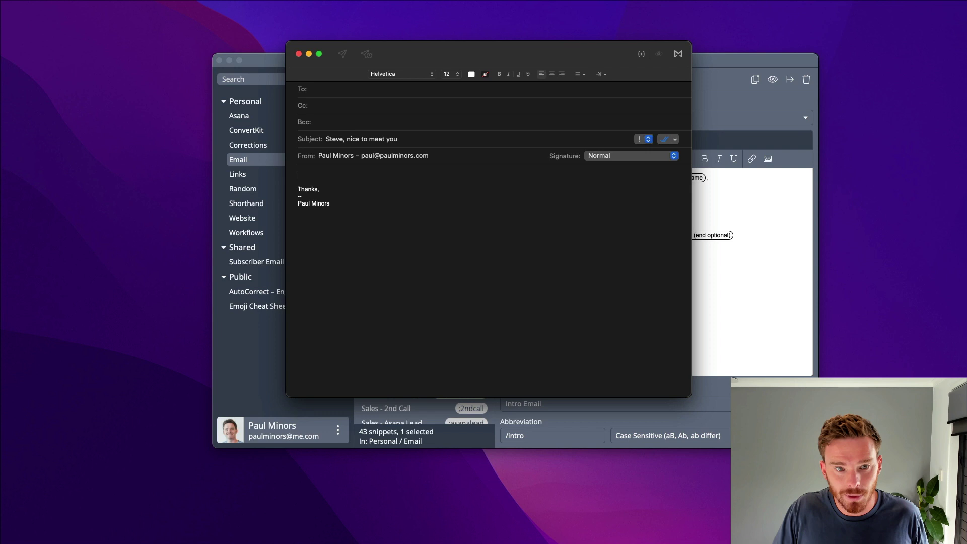
pyautogui.tripleClick(363, 140)
pyautogui.write('/')
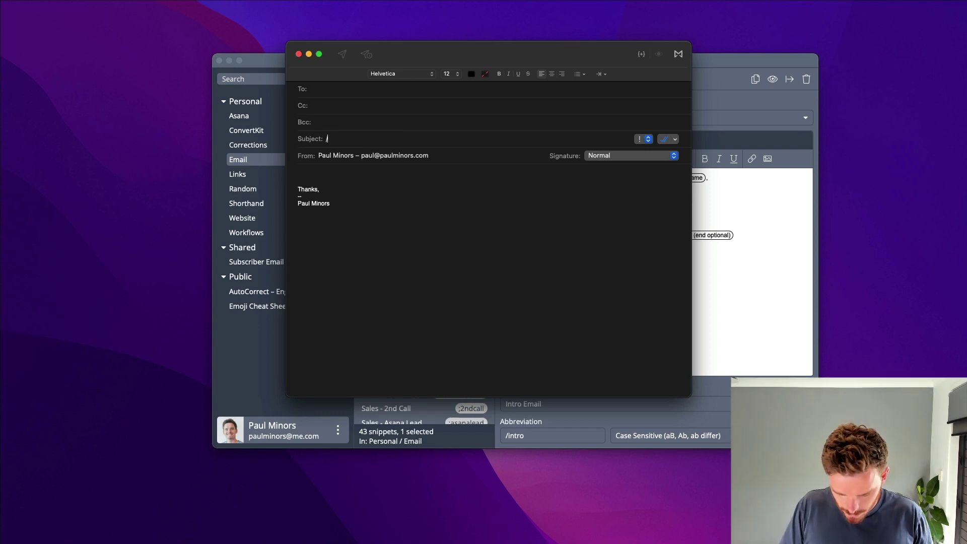
pyautogui.write('intro')
pyautogui.press('Return')
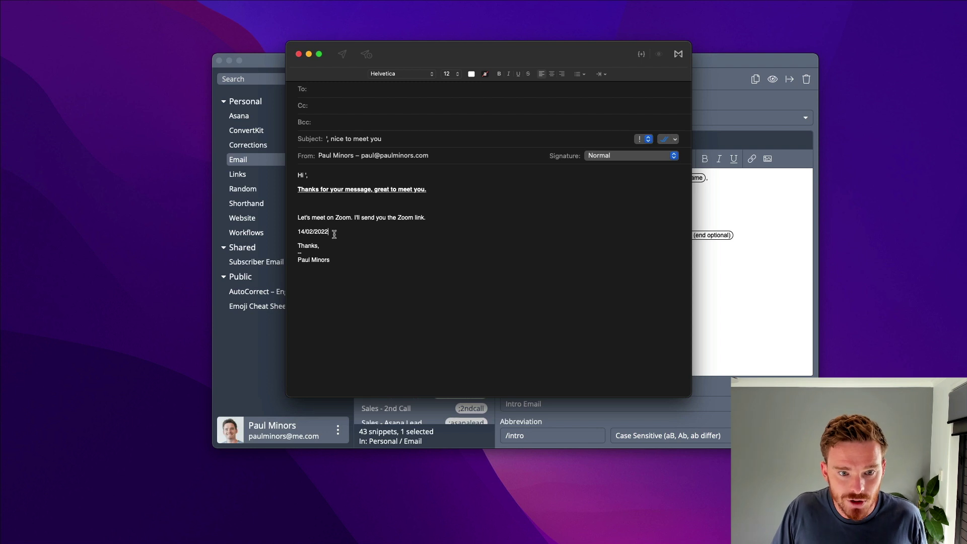
pyautogui.moveTo(329, 232); pyautogui.dragTo(300, 233)
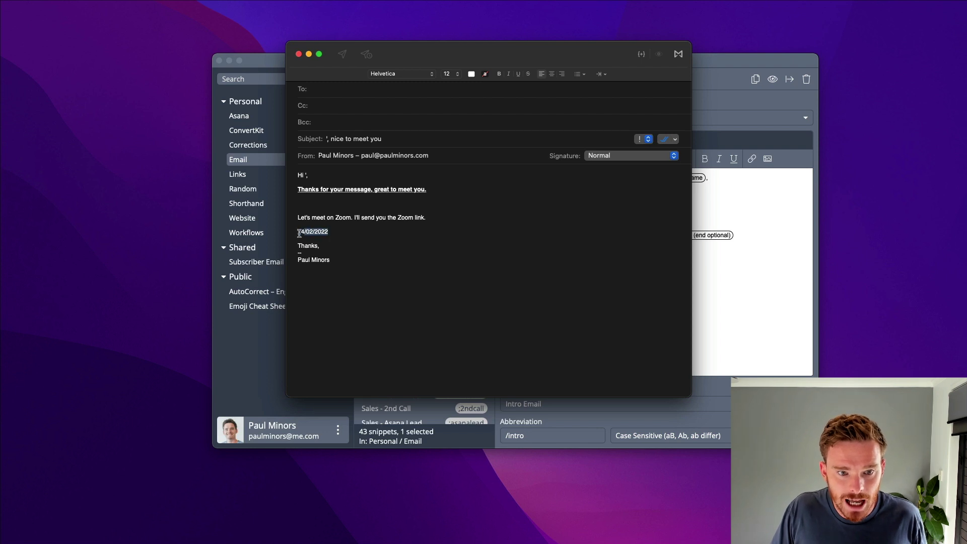
pyautogui.click(335, 234)
# Step: Close the test message without saving and review the date line in the snippet
pyautogui.press('super+w')
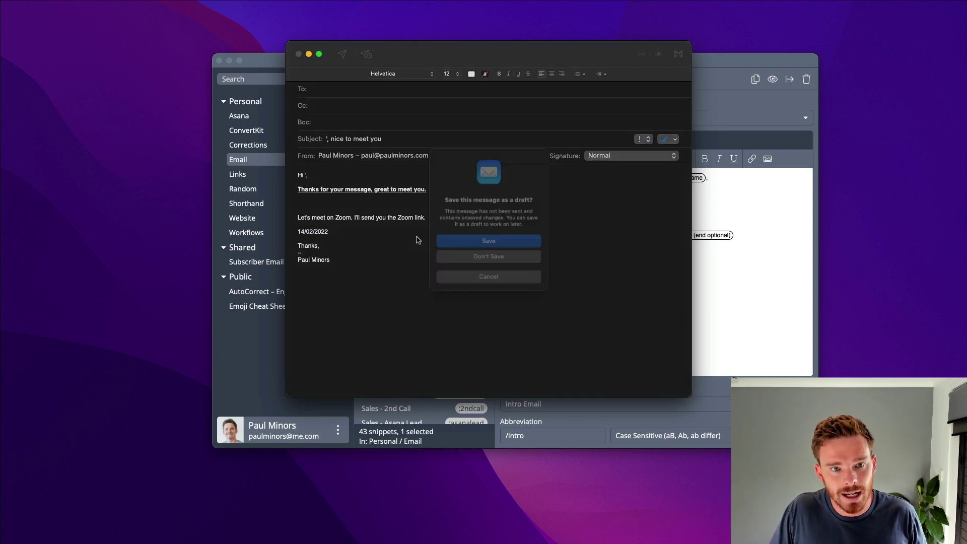
pyautogui.press('super+d')
pyautogui.click(616, 258)
pyautogui.moveTo(622, 255); pyautogui.dragTo(502, 253)
pyautogui.click(537, 270)
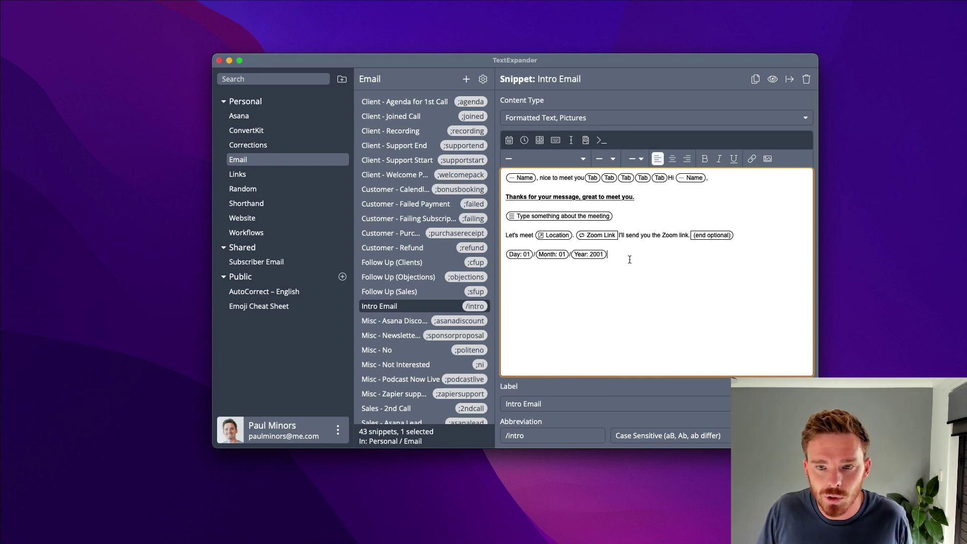
# Step: In TextExpander Preferences, enable 'Suggest snippets based on my typing habits' under Suggestions
pyautogui.press('super+comma')
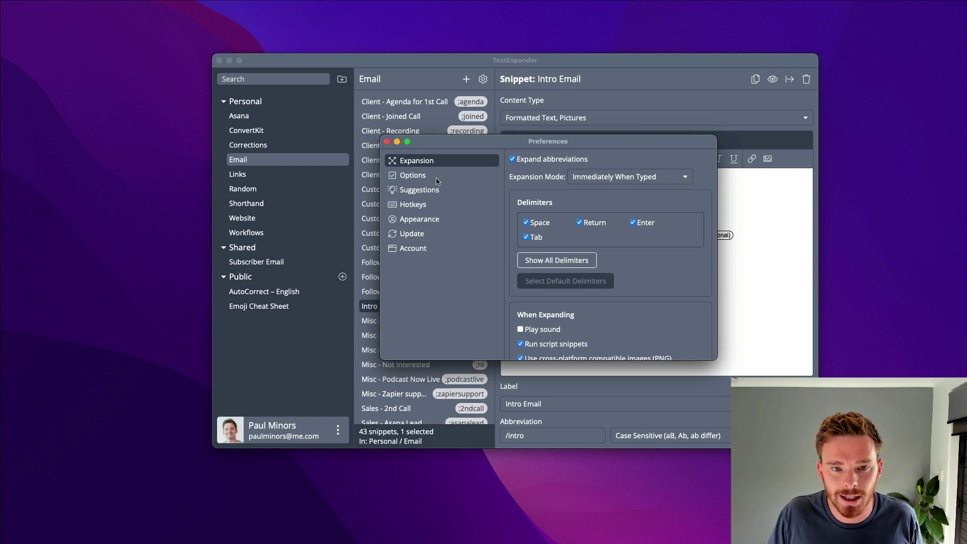
pyautogui.click(437, 177)
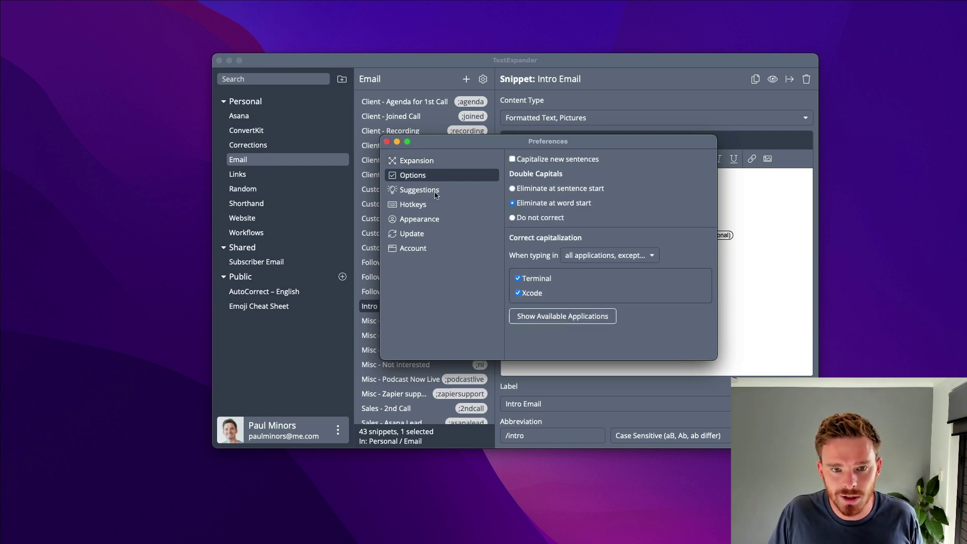
pyautogui.click(436, 192)
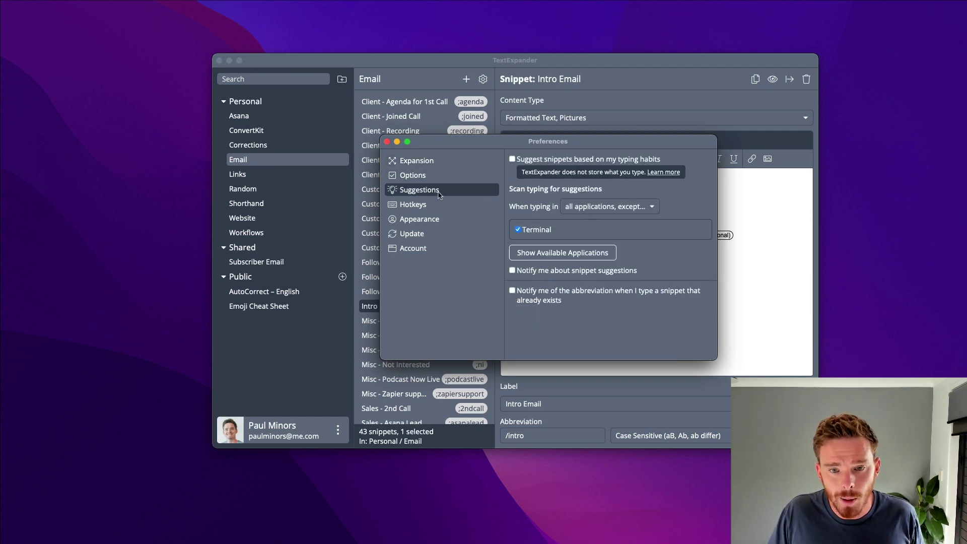
pyautogui.click(530, 163)
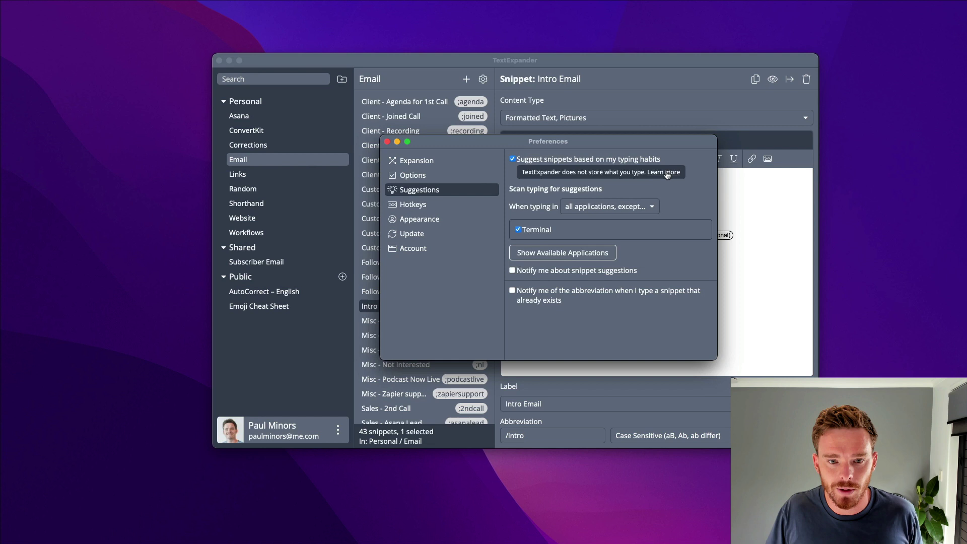
pyautogui.click(454, 207)
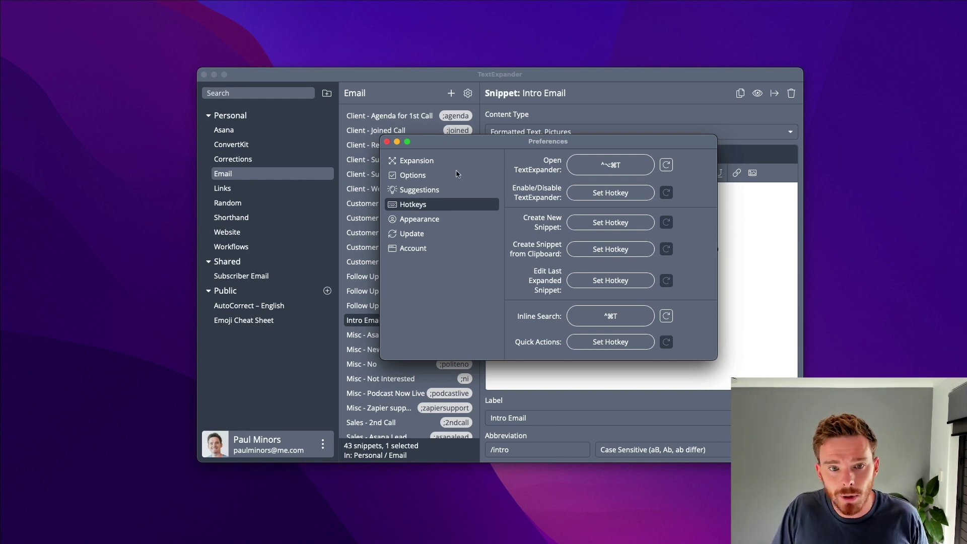
pyautogui.press('super+w')
pyautogui.press('super+w')
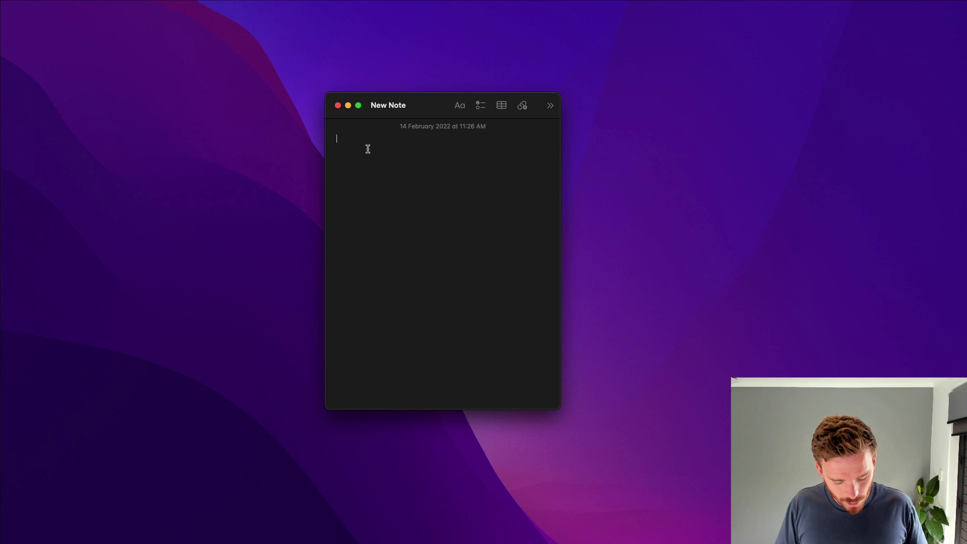
# Step: Find 'intro' via inline search, choose Intro Email, then cancel its fill-in form
pyautogui.hotkey('ctrl', 'alt', 'space')
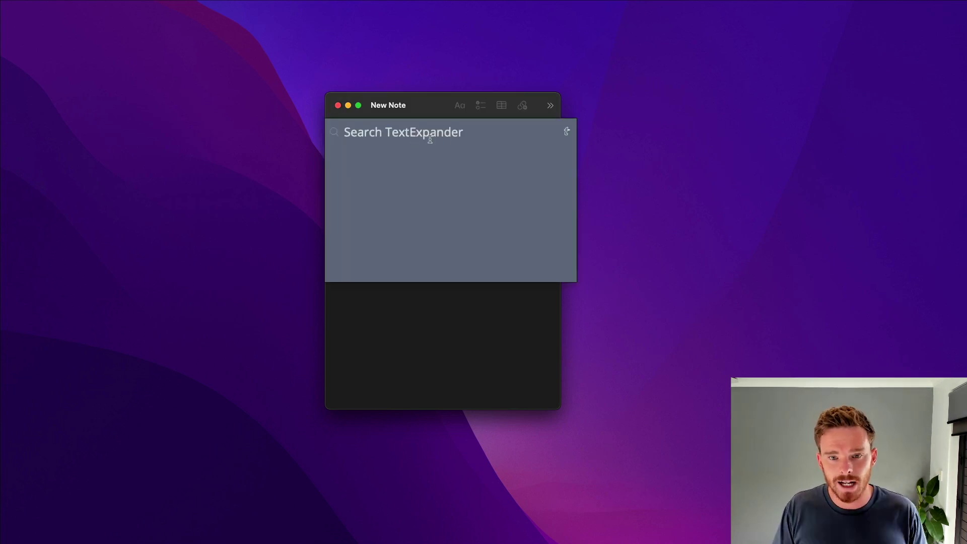
pyautogui.write('intro')
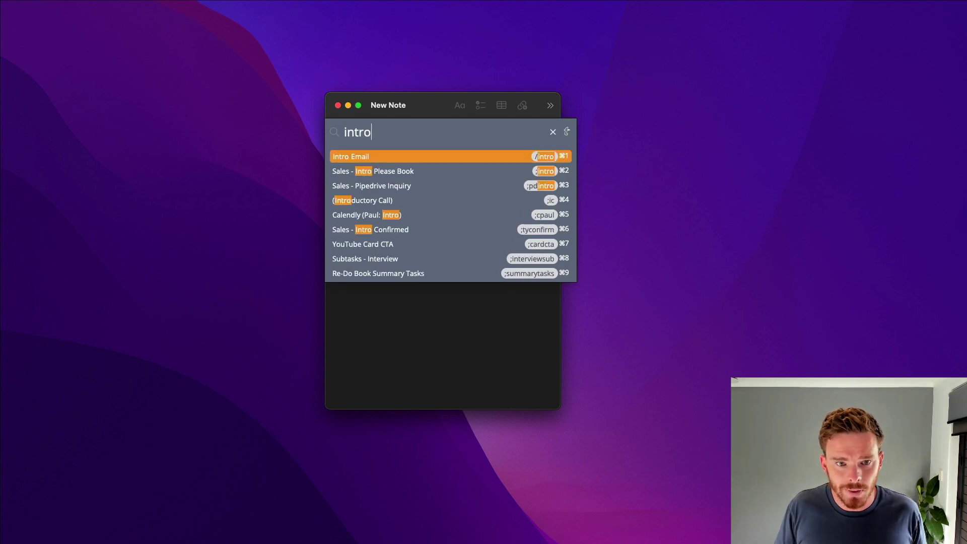
pyautogui.press('Return')
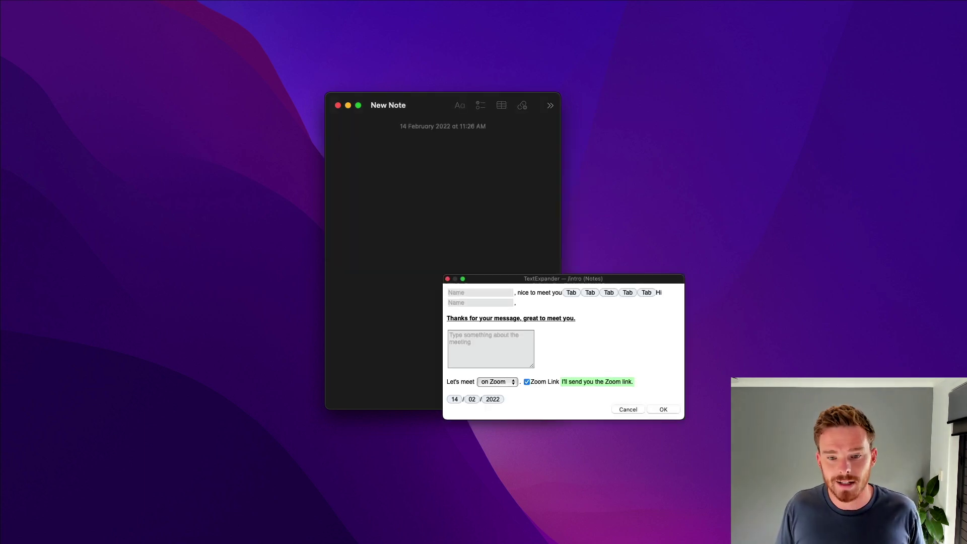
pyautogui.write('w')
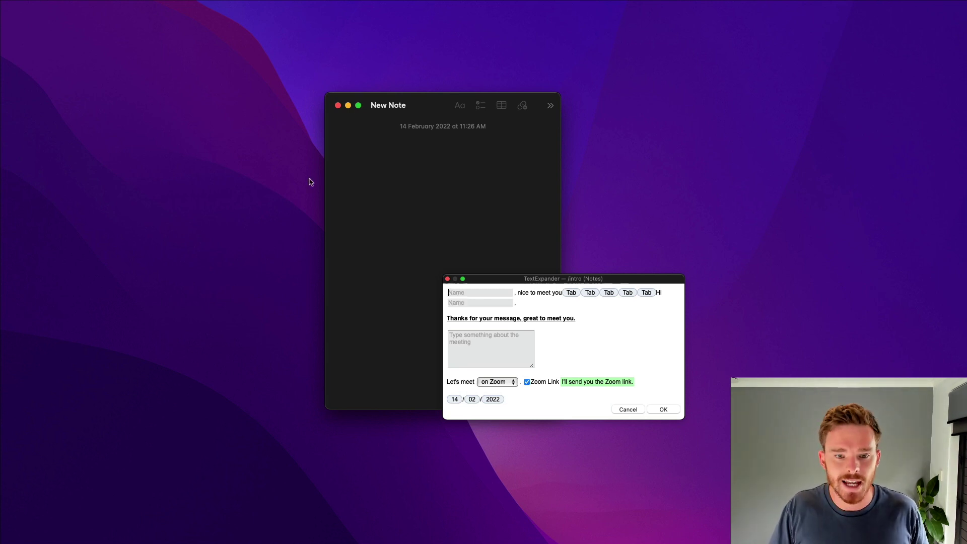
pyautogui.click(448, 279)
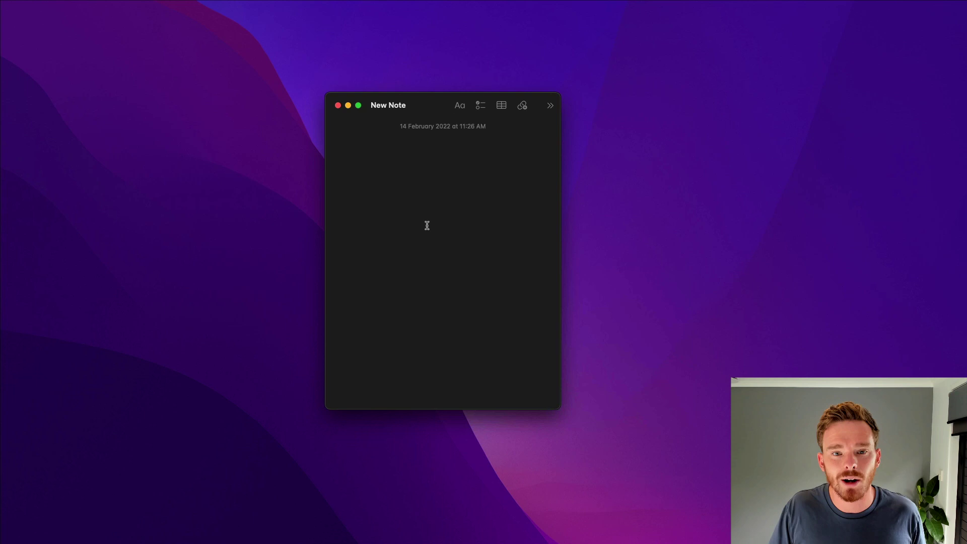
pyautogui.click(339, 105)
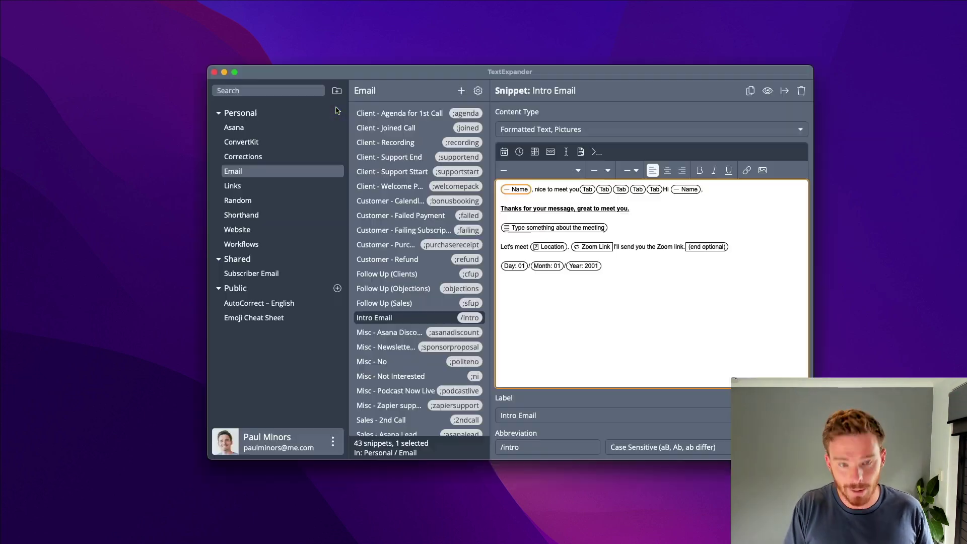